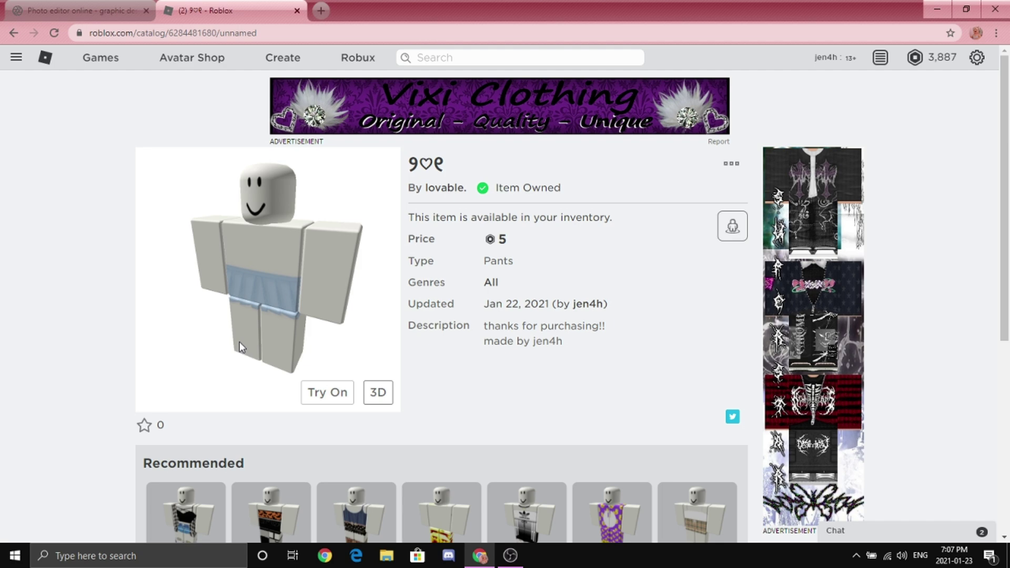
Close the Roblox item page, switch to Pixlr E and open the clothing template image.
key("ctrl+w")
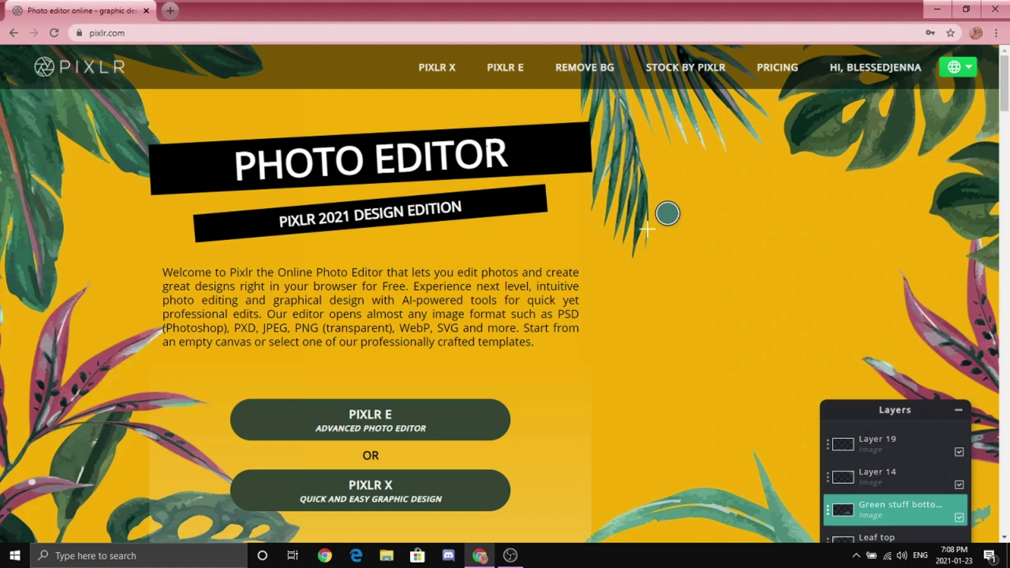
left_click(501, 74)
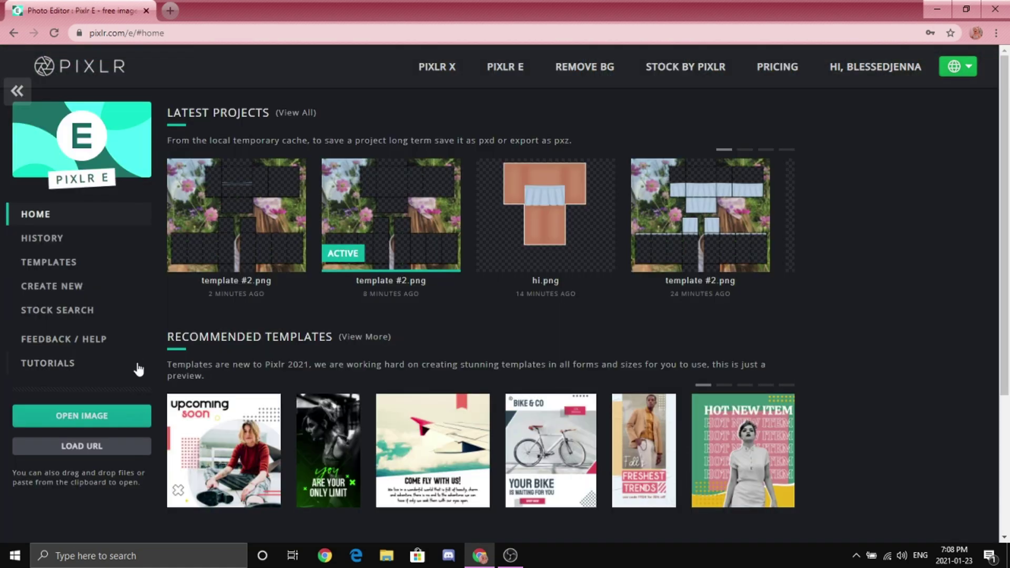
left_click(77, 422)
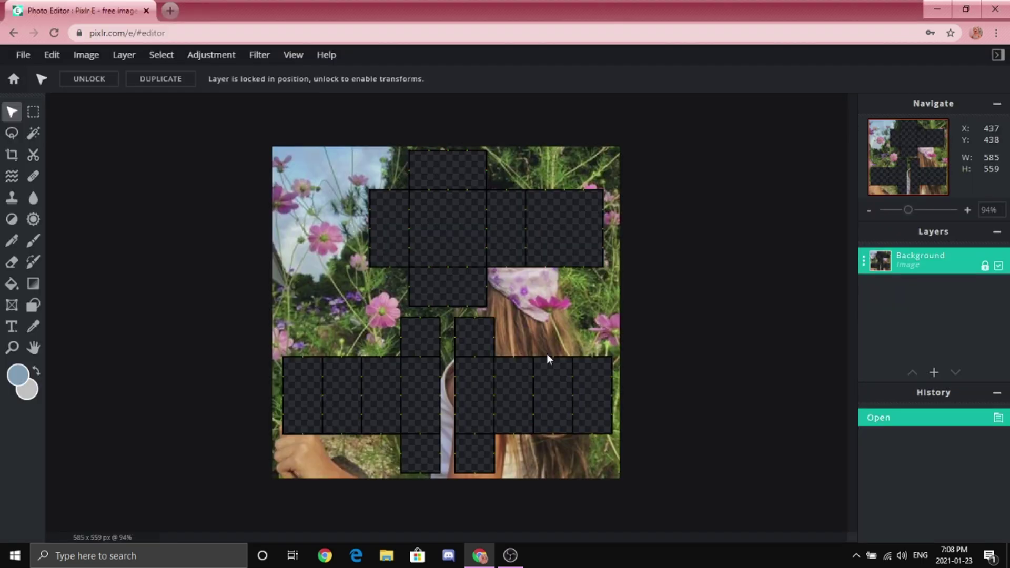
Examine the red and green guide marks along the edges of the template's front torso panel.
scroll(464, 140, "up", 8)
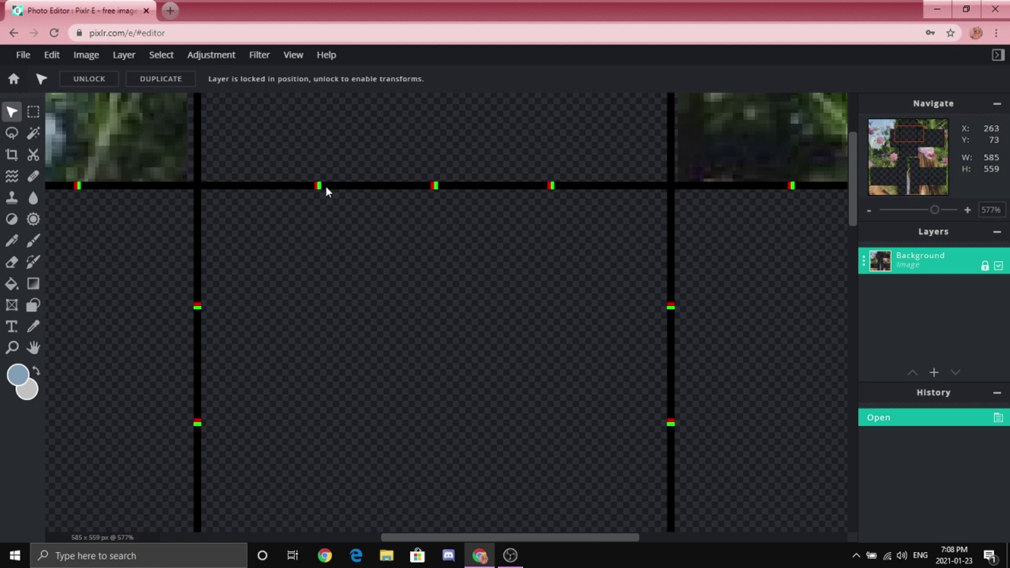
scroll(543, 214, "down", 2)
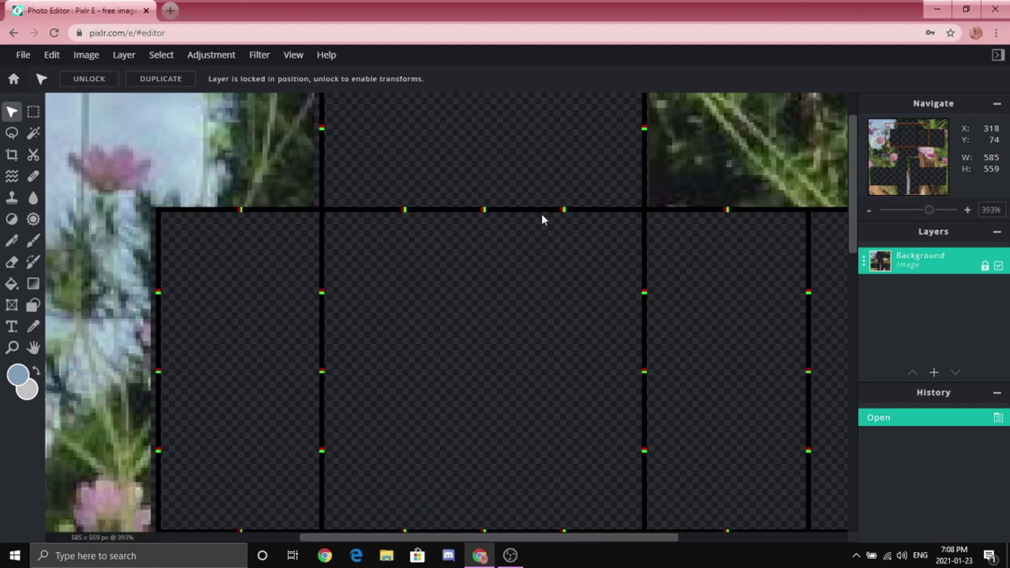
scroll(598, 234, "up", 5)
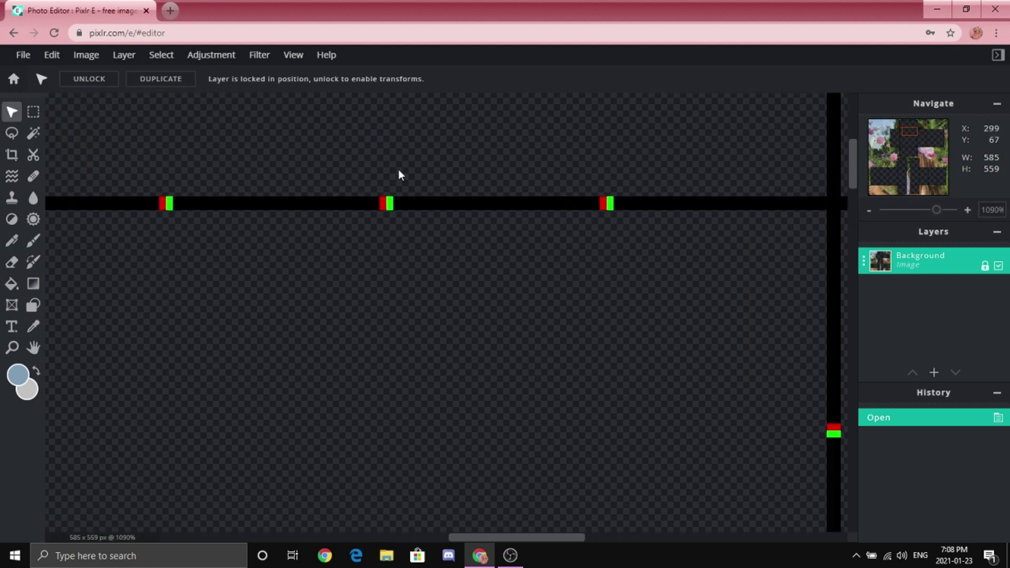
scroll(415, 165, "down", 3)
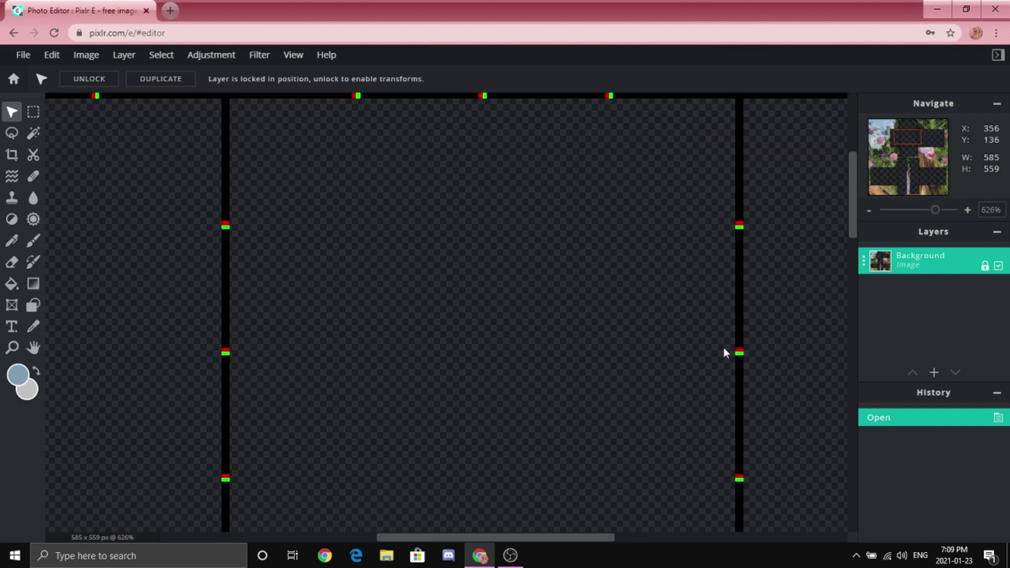
scroll(478, 315, "down", 5)
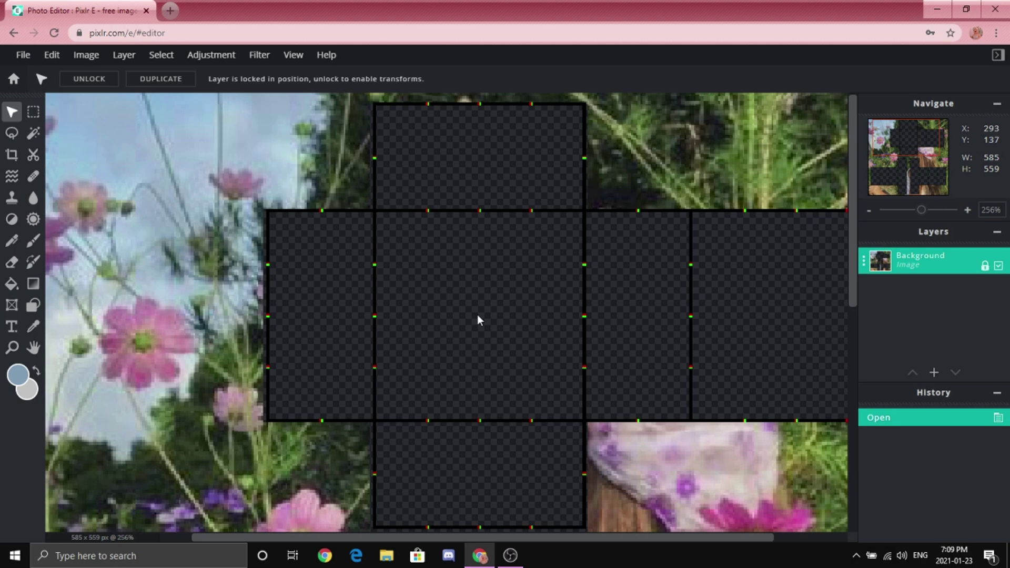
scroll(478, 320, "down", 3)
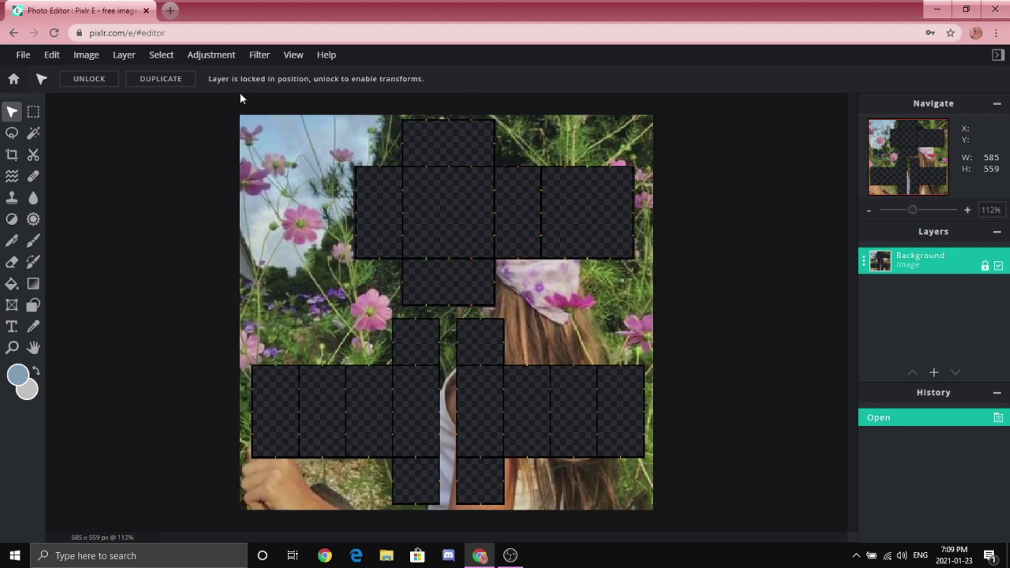
Add a new layer and set the Shape tool to Draw mode with the curved line type.
left_click(124, 55)
left_click(131, 75)
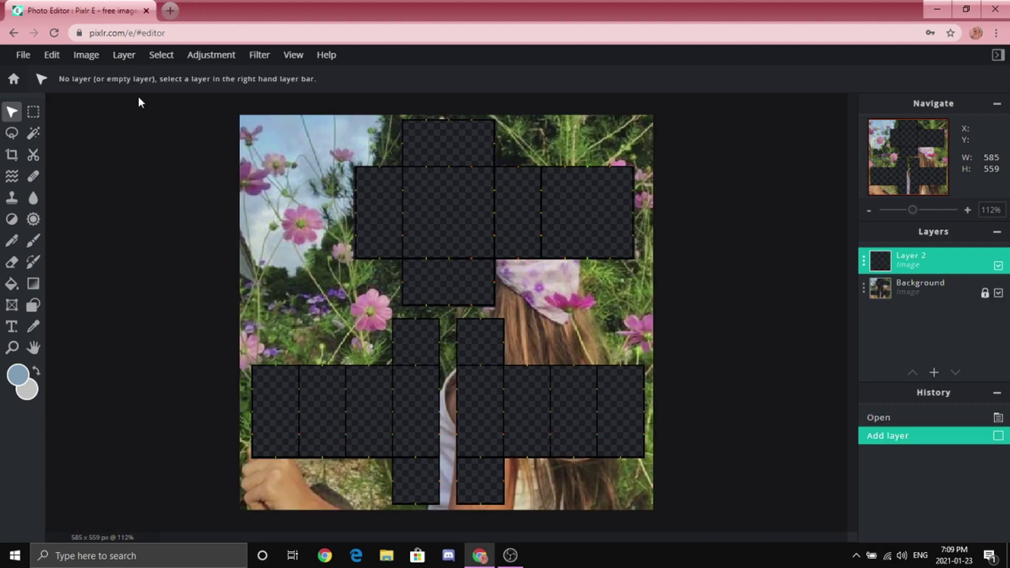
left_click(33, 305)
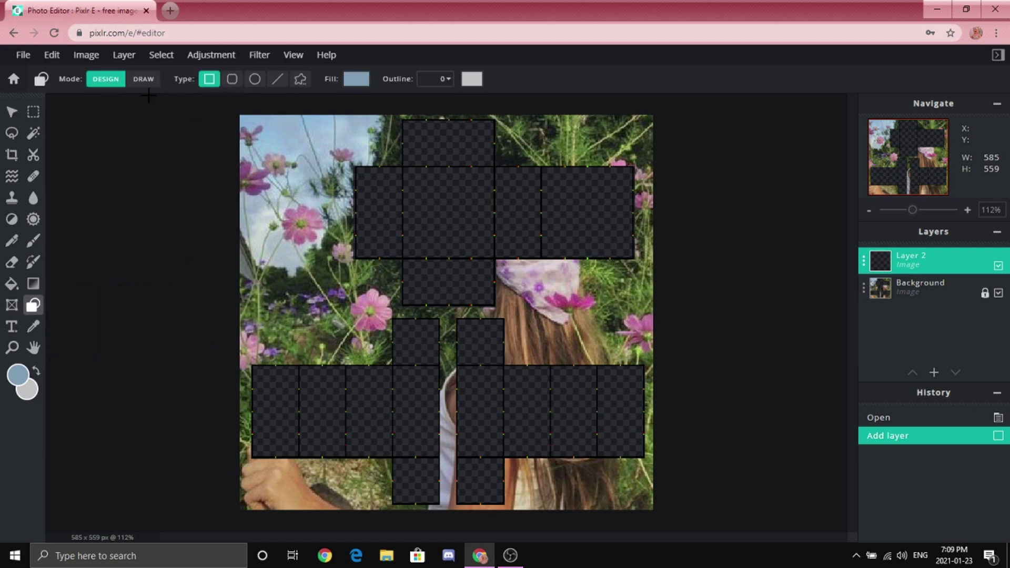
left_click(144, 79)
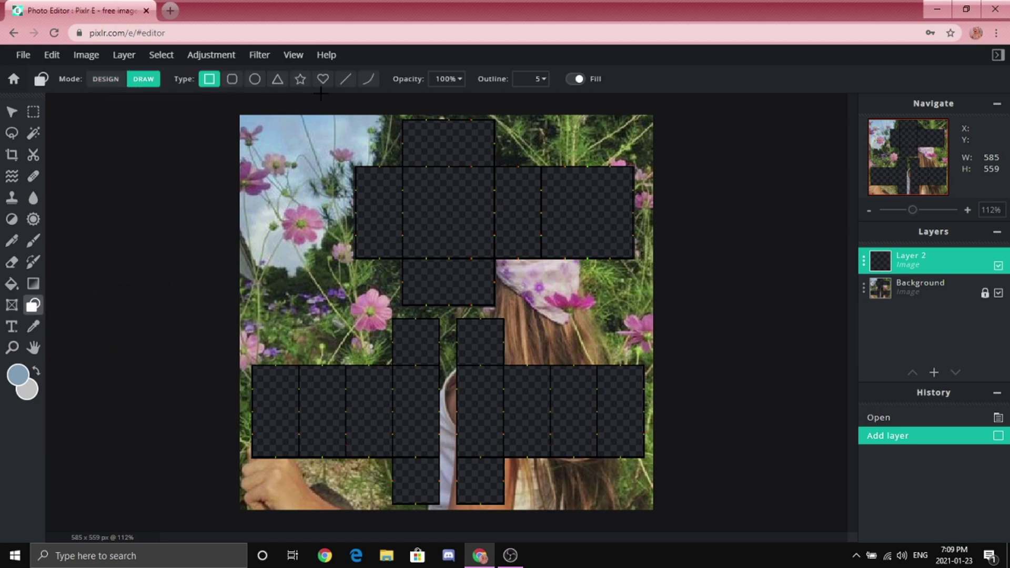
left_click(369, 79)
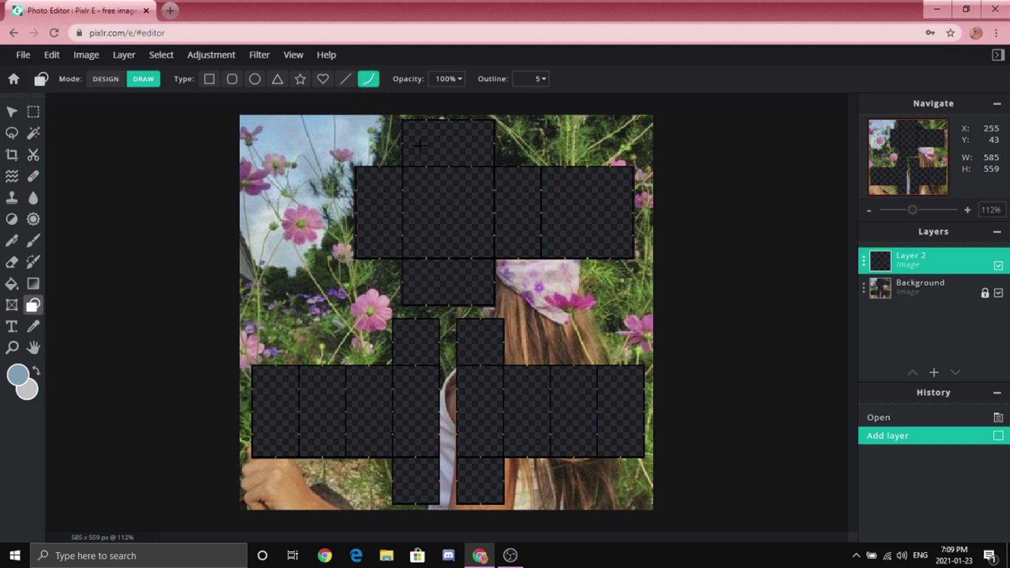
Draw a large trial curve across the template on the new layer.
left_click_drag(322, 241, 653, 320)
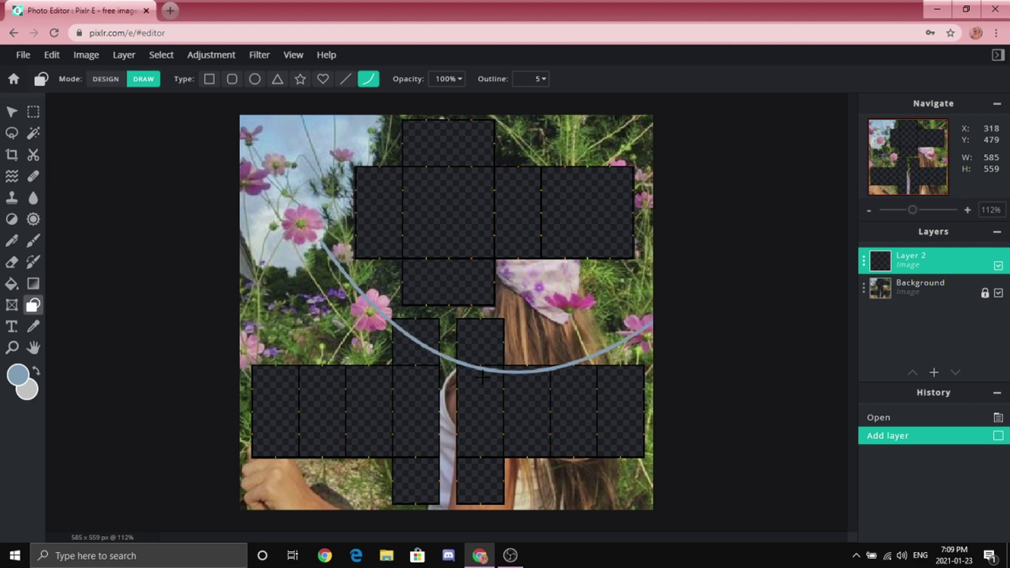
left_click(481, 294)
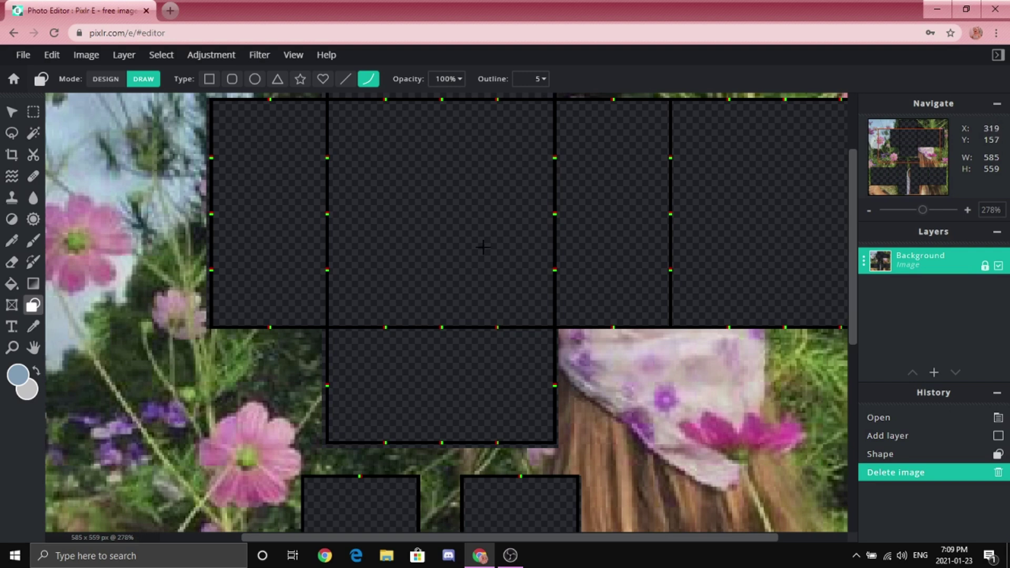
Set the curved line's outline width to 1 and confirm the blue-grey drawing color #819EBA.
scroll(483, 247, "up", 2)
scroll(423, 260, "up", 3)
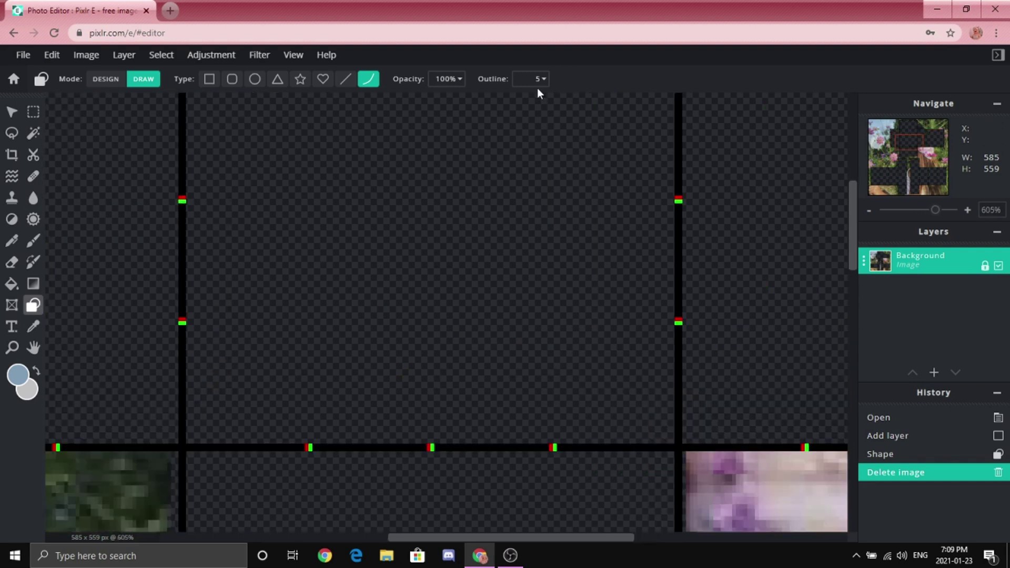
left_click(542, 79)
key("BackSpace")
type("1")
left_click(297, 308)
left_click(19, 380)
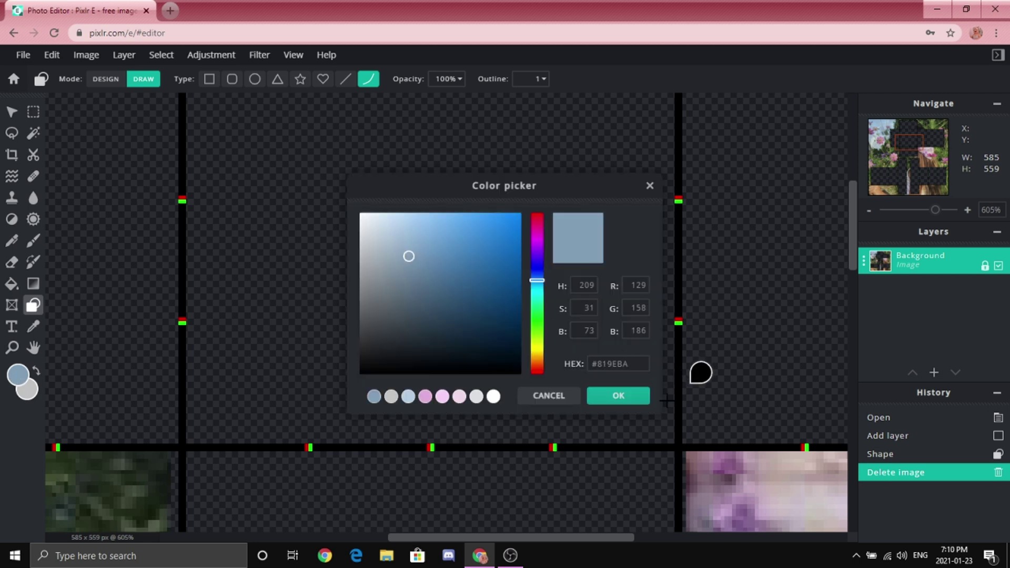
left_click(619, 396)
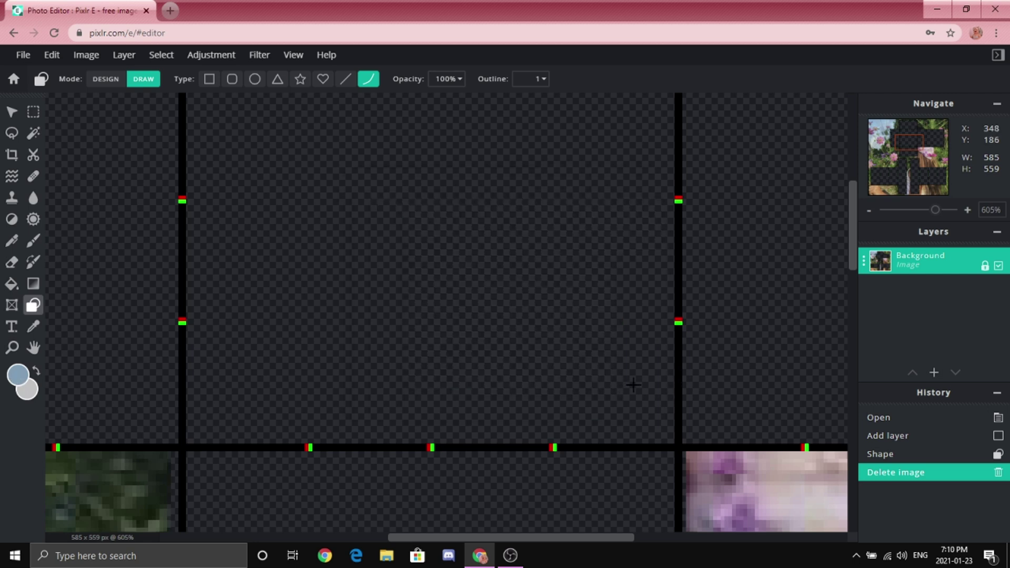
Add a fresh empty layer above the template background.
scroll(451, 241, "down", 2)
scroll(451, 241, "up", 1)
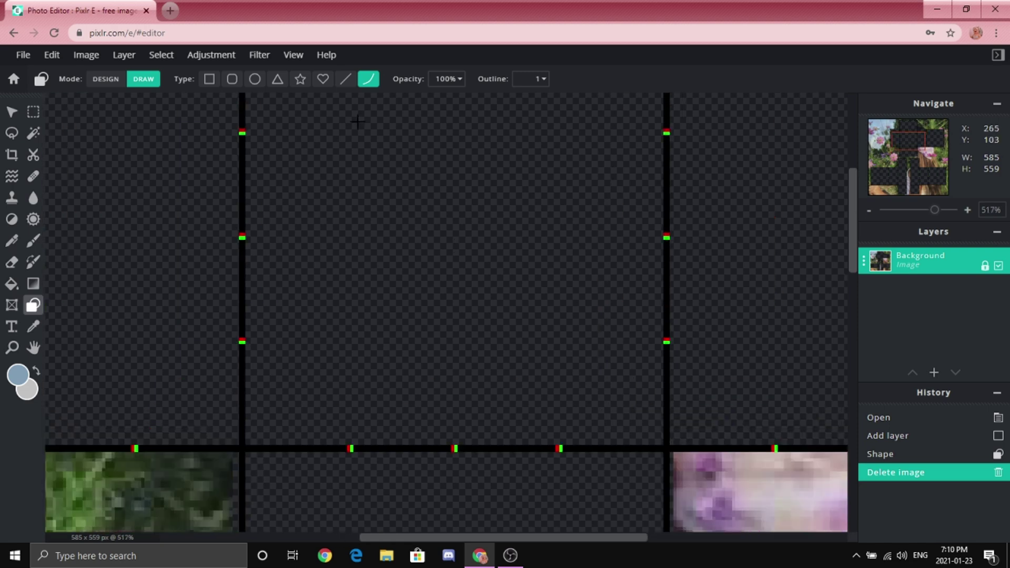
left_click(125, 54)
left_click(132, 75)
Draw a shallow downward-bowed curve about 132 px wide and 5 px high across the front torso panel, just below the middle guide marks.
scroll(400, 226, "up", 1)
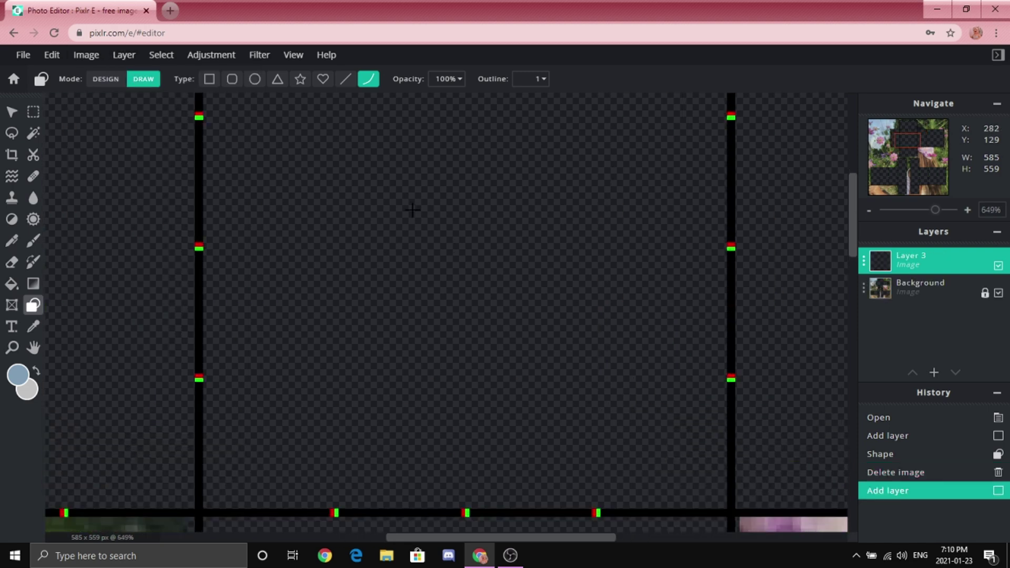
scroll(280, 279, "down", 1)
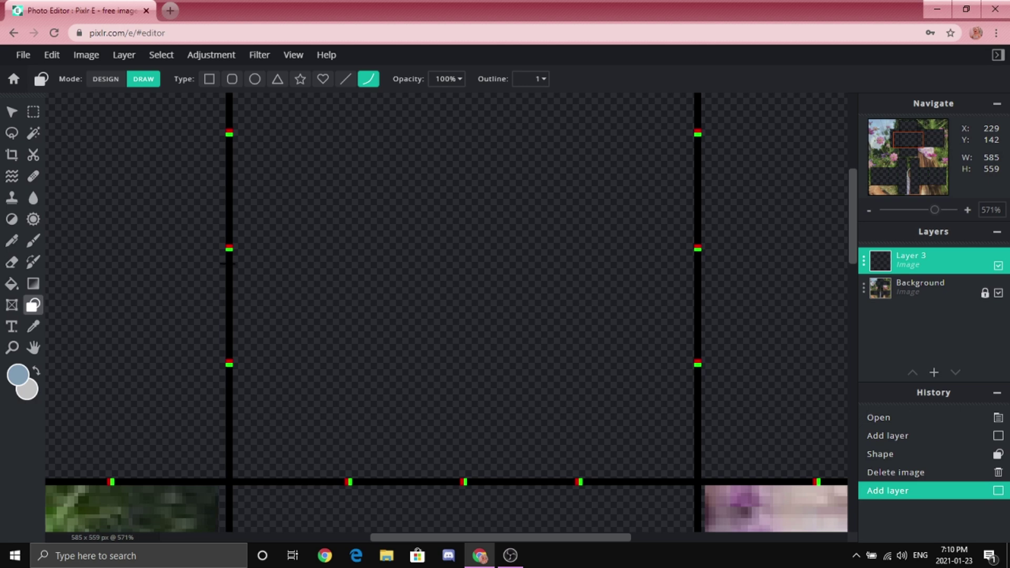
scroll(228, 263, "up", 6)
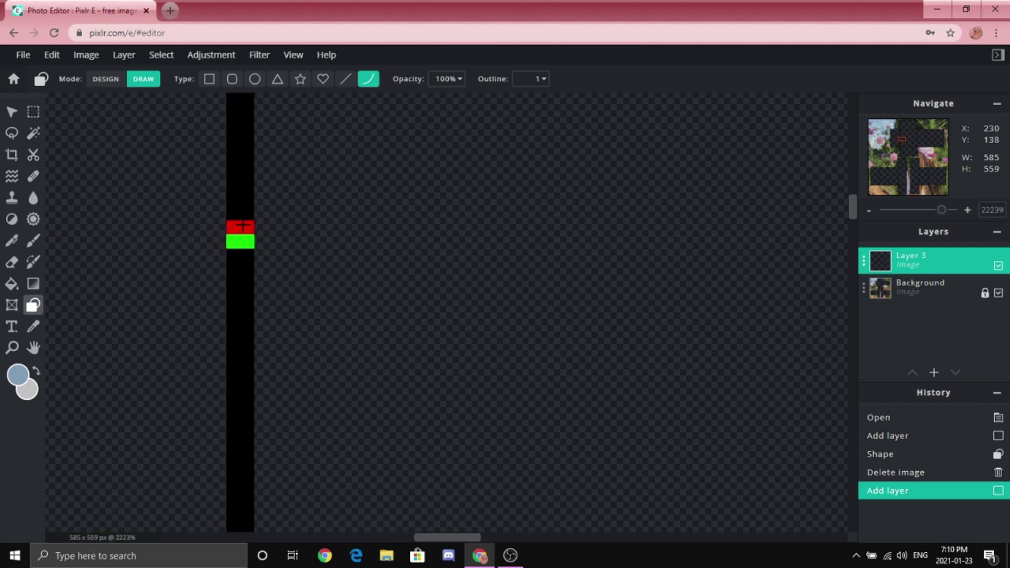
scroll(243, 227, "down", 2)
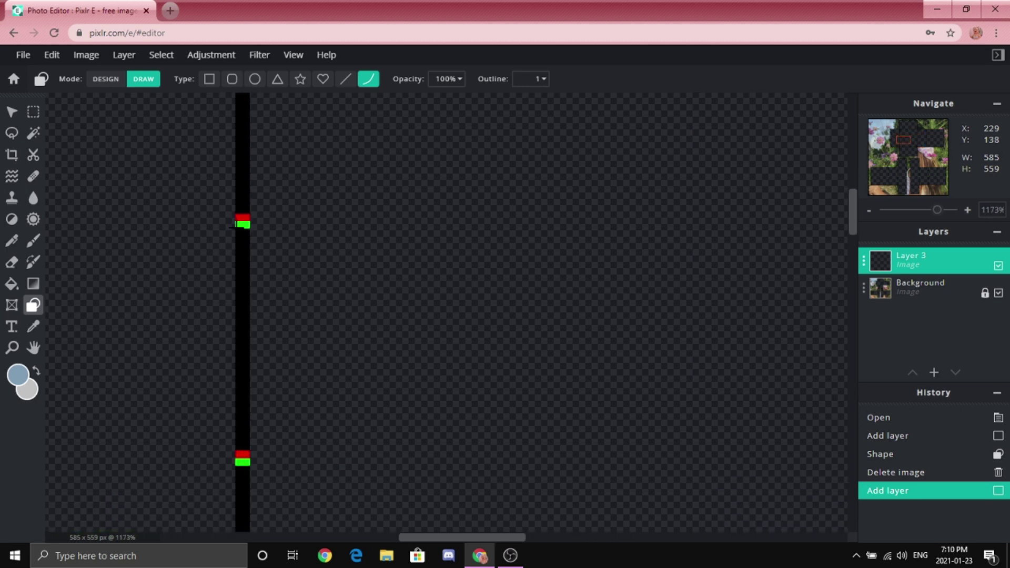
scroll(244, 226, "down", 2)
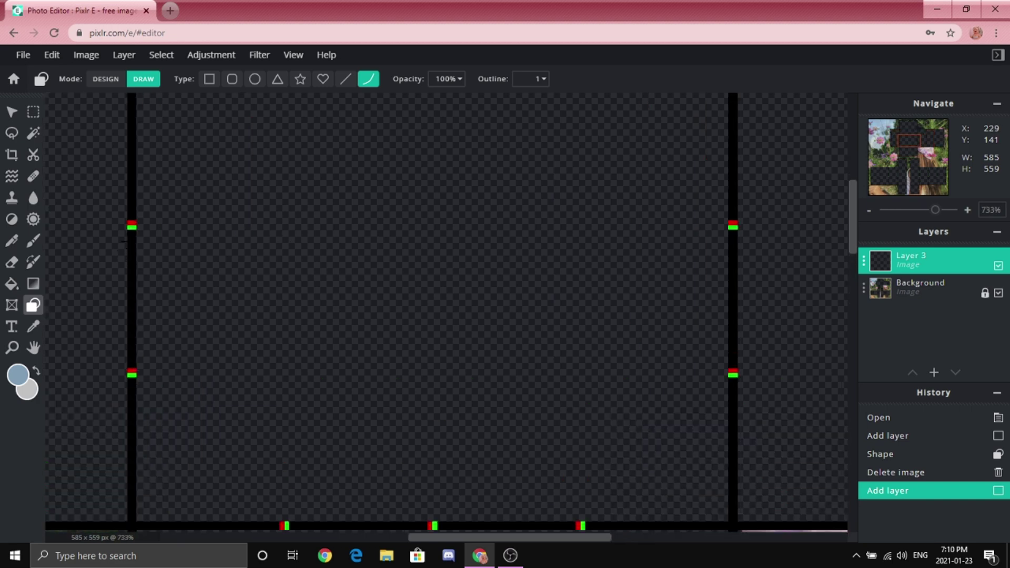
mouse_move(129, 240)
left_mouse_down()
mouse_move(744, 234)
mouse_move(726, 242)
left_mouse_up()
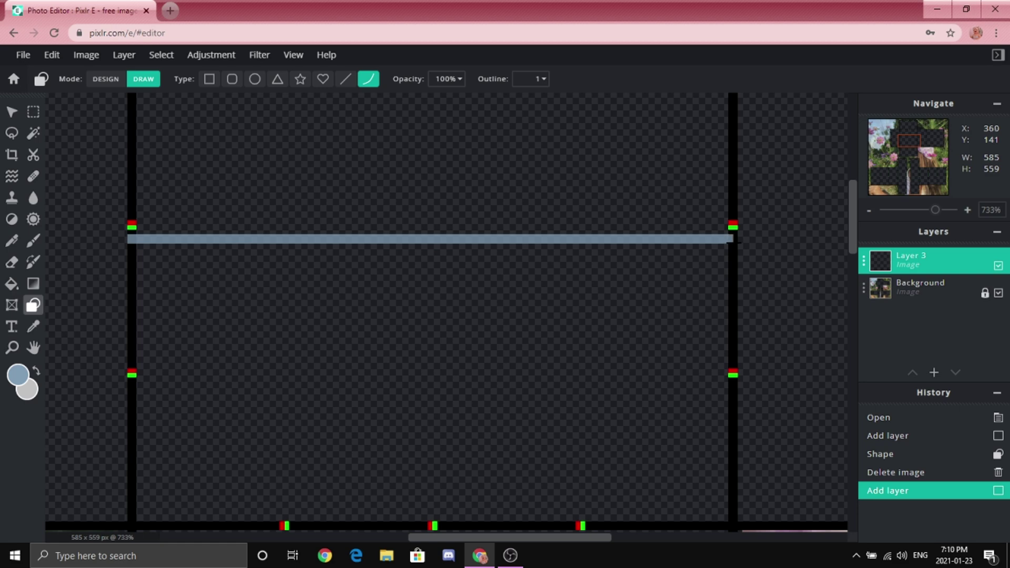
left_click(733, 243)
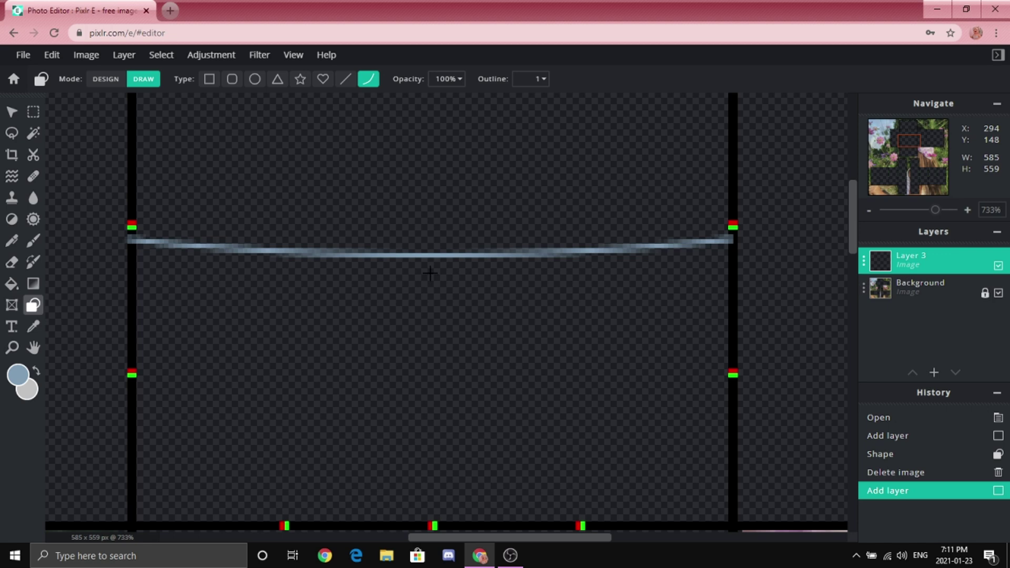
left_click(431, 273)
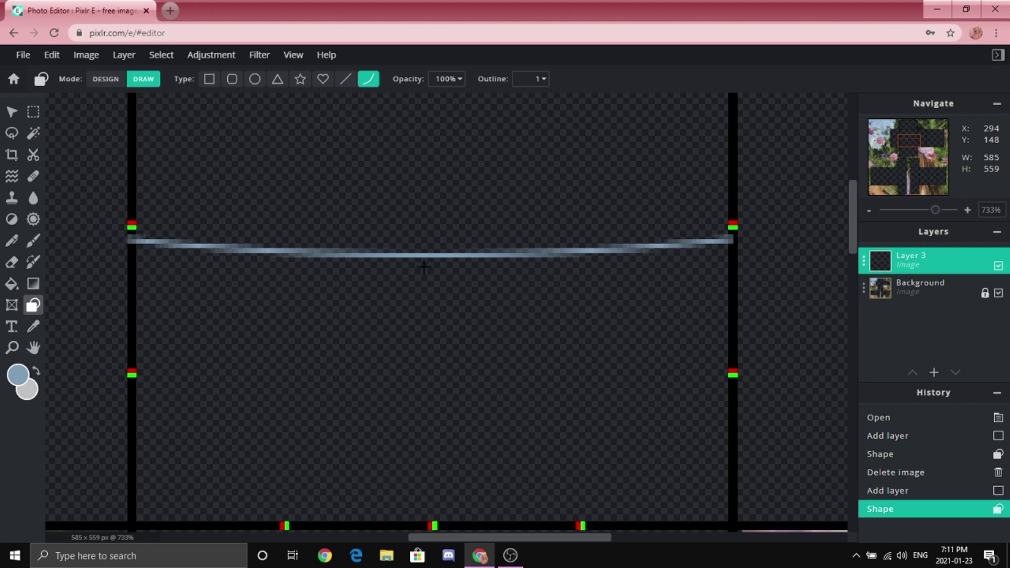
Duplicate the curve and move the copy straight down to Y 147, parallel to the original.
left_click(15, 112)
scroll(393, 219, "up", 3)
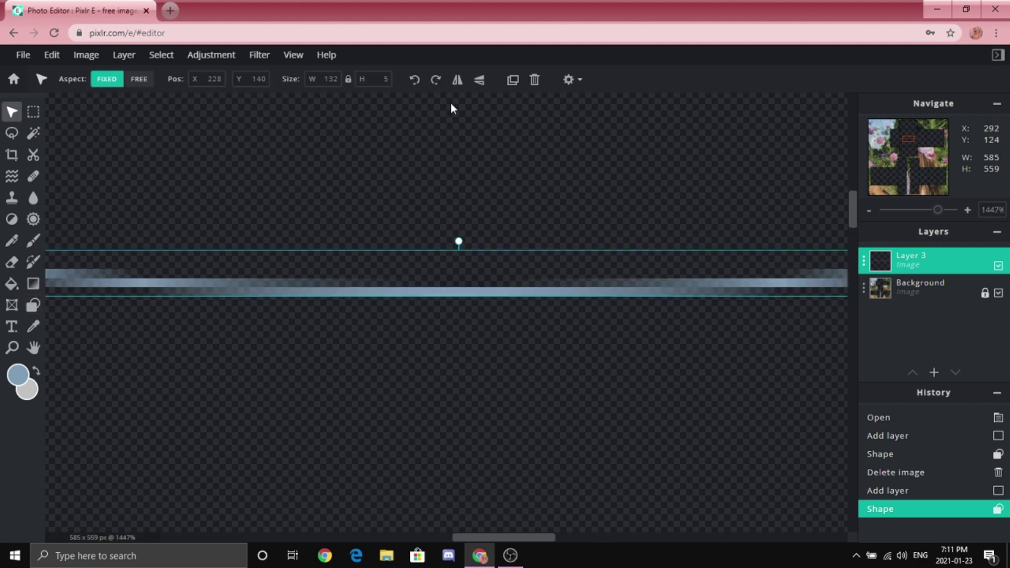
left_click(513, 80)
left_click_drag(446, 278, 445, 345)
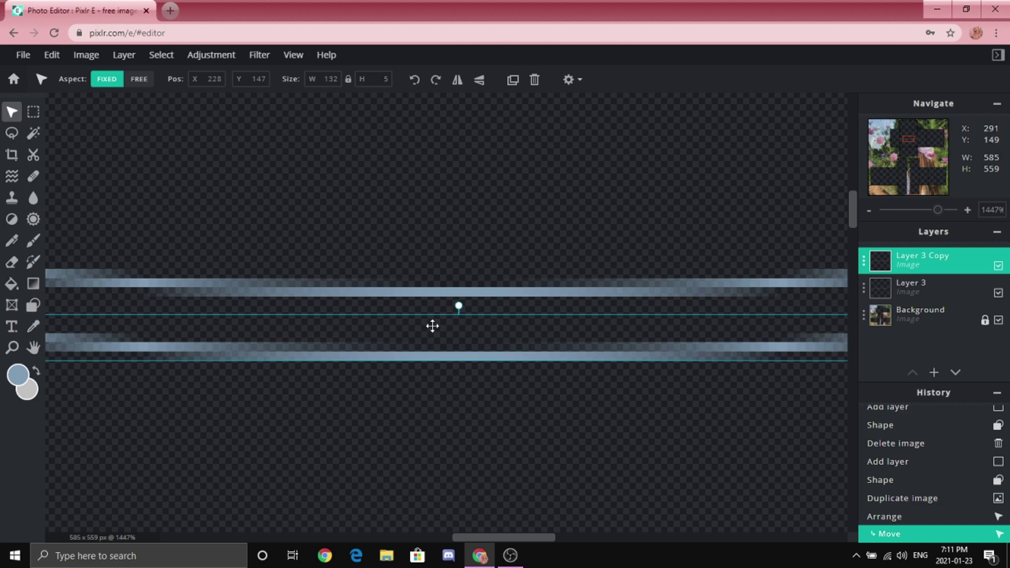
Merge the duplicated curve with the original curve into one layer.
scroll(431, 339, "down", 3)
left_click(448, 408)
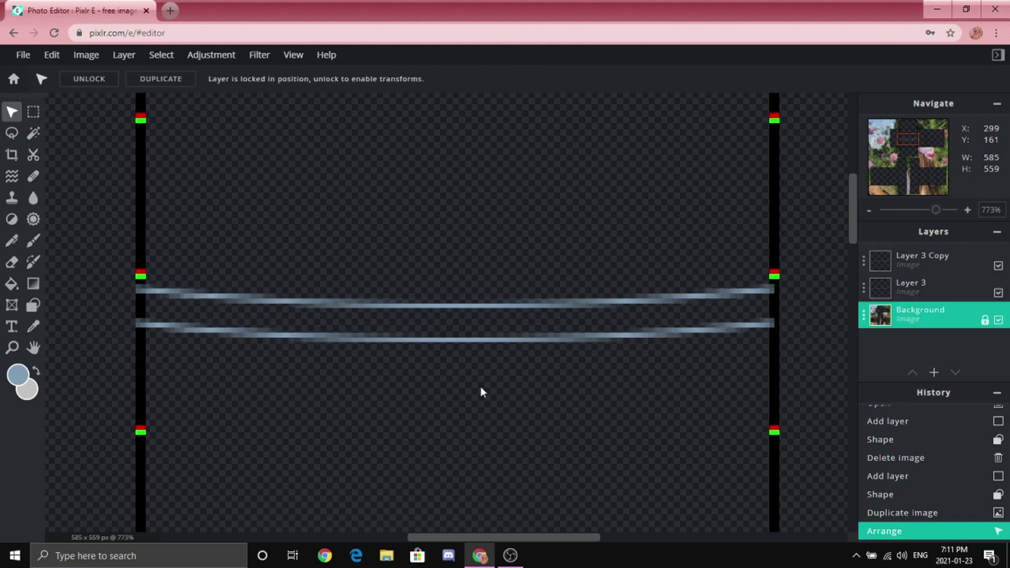
left_click(464, 341)
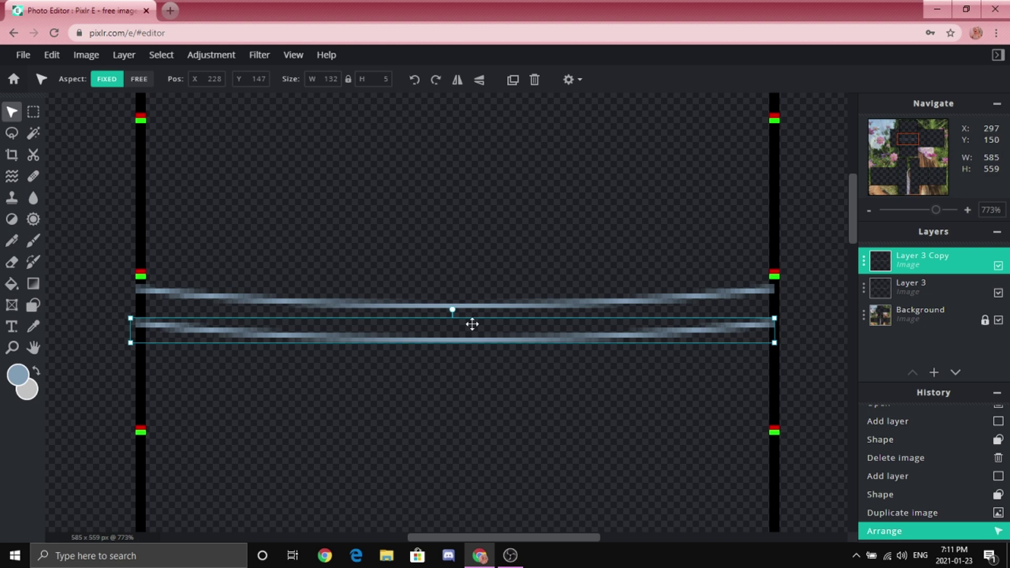
key("ctrl+e")
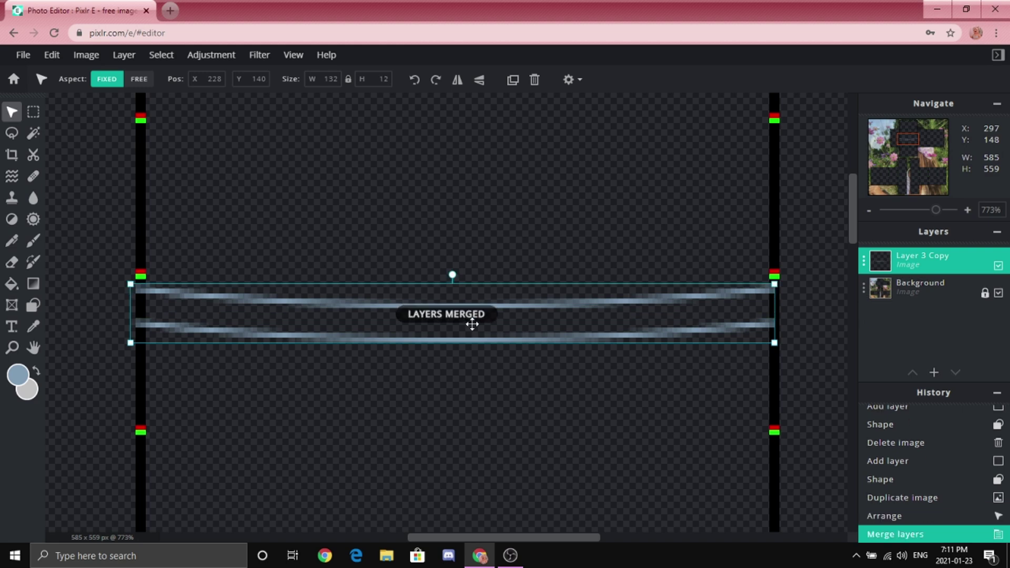
Add another empty layer above the merged waistband curves.
scroll(430, 337, "down", 2)
left_click(475, 284)
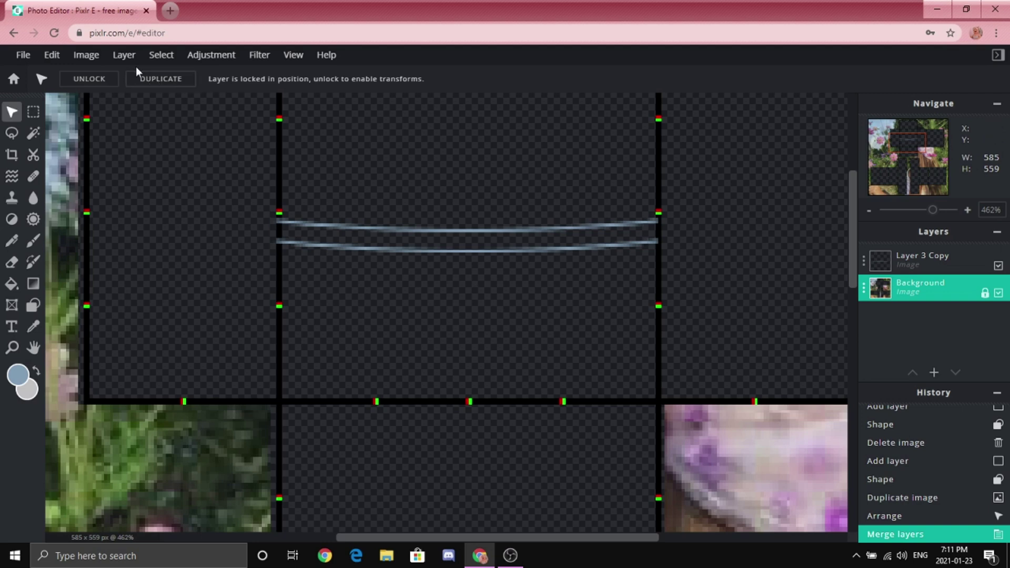
left_click(126, 56)
left_click(154, 74)
scroll(458, 268, "up", 2)
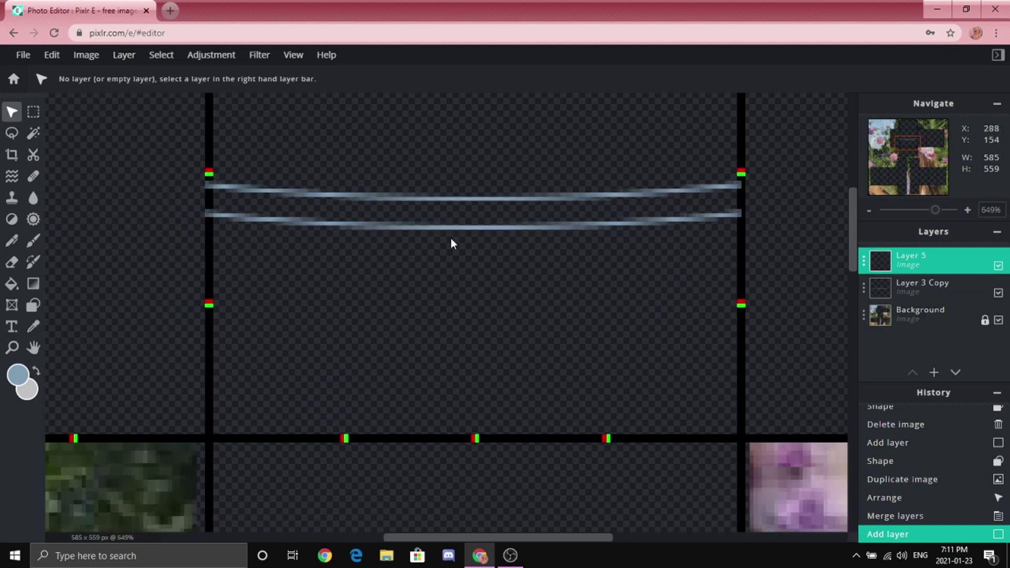
left_click(440, 322)
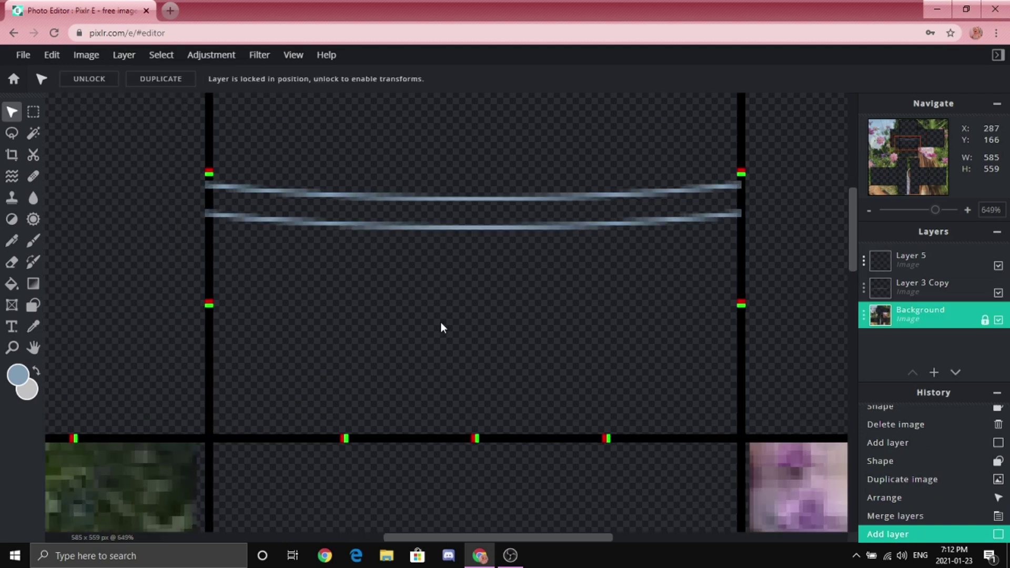
On the empty top layer, draw a 1 px straight line from the lower curve at about X 288, Y 151, slanting slightly left past the panel's bottom edge.
left_click(394, 244)
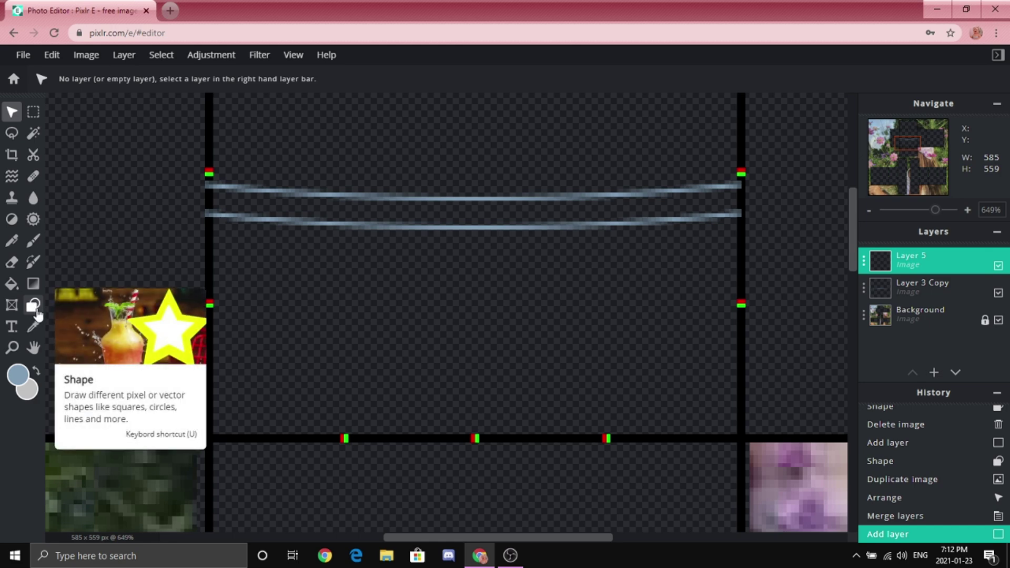
left_click(35, 312)
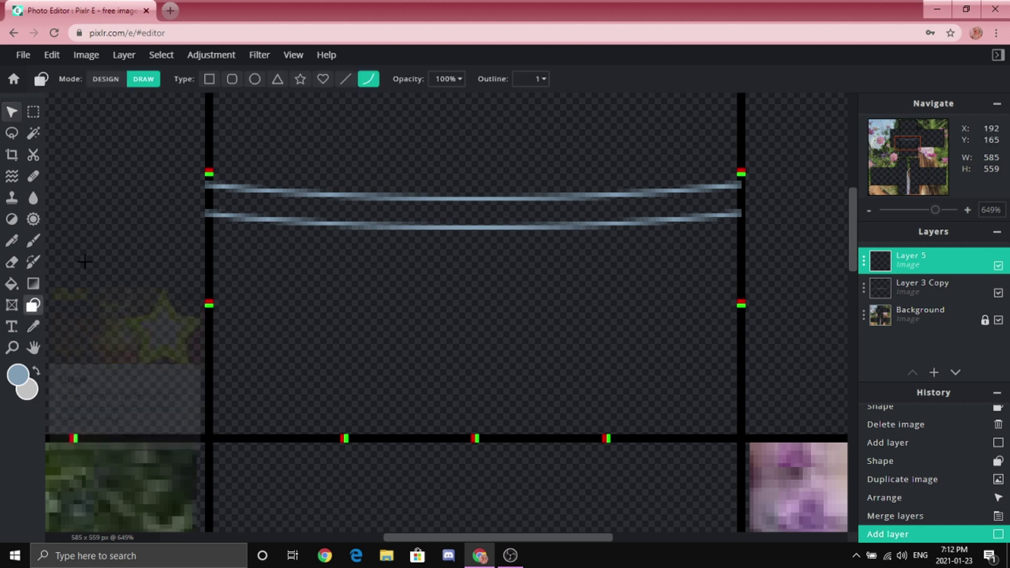
left_click(346, 79)
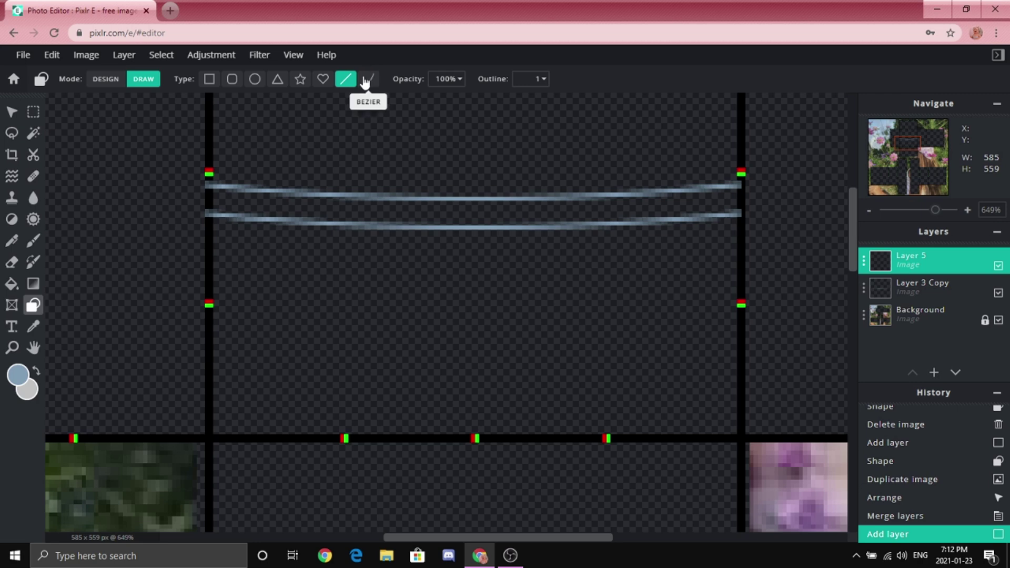
scroll(446, 401, "up", 3)
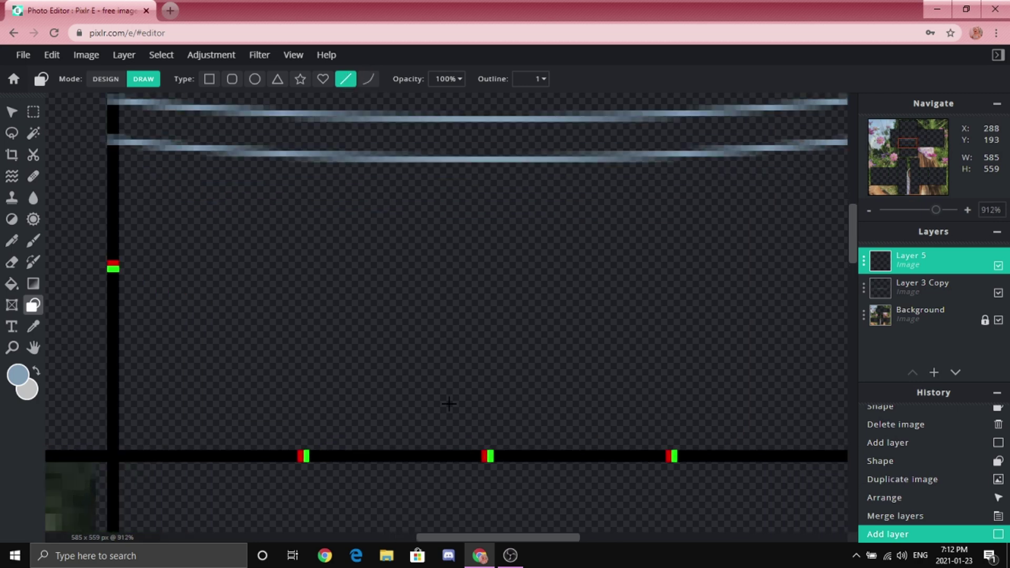
mouse_move(466, 189)
left_mouse_down()
mouse_move(416, 396)
mouse_move(443, 489)
left_mouse_up()
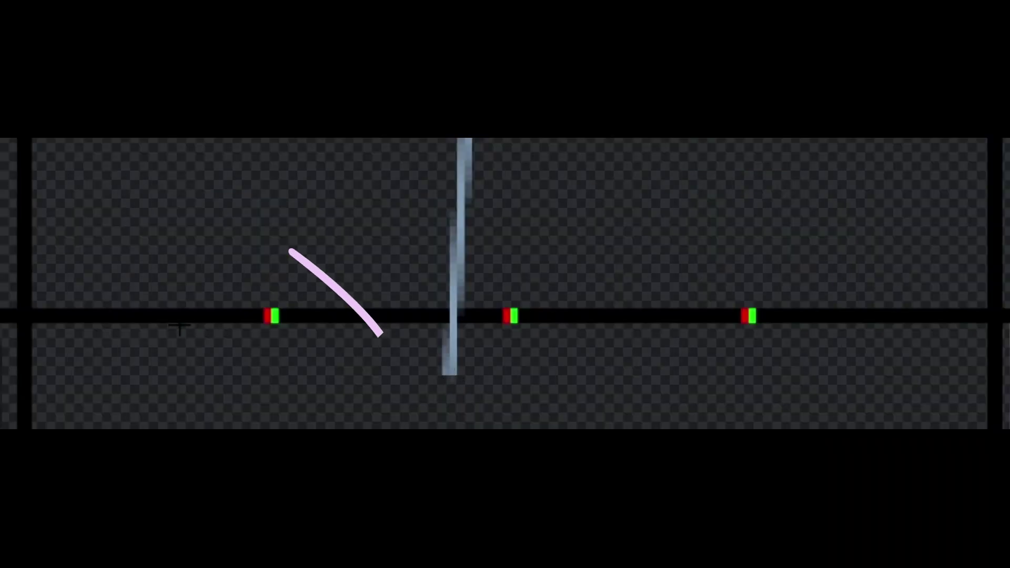
key("ctrl+z")
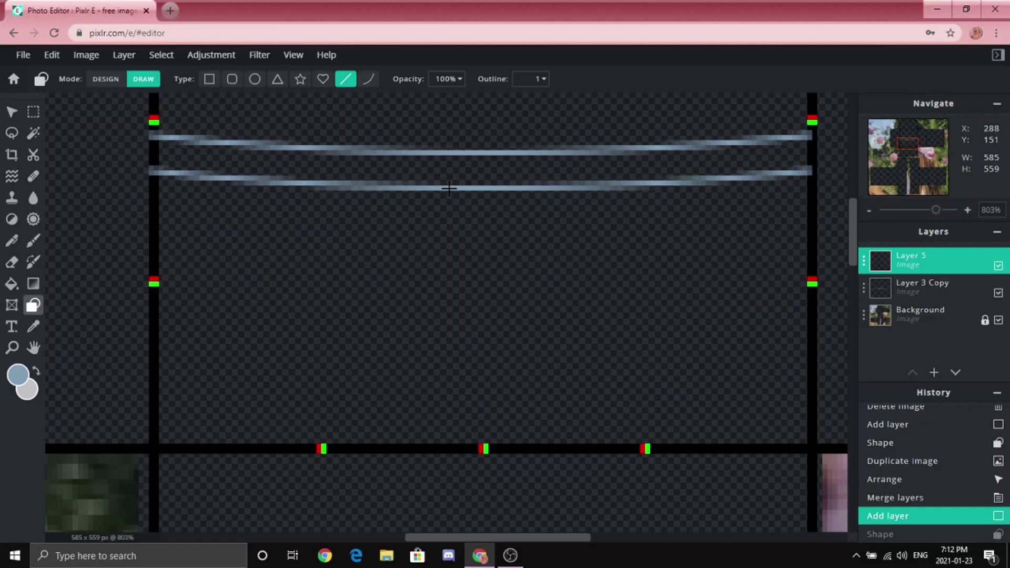
left_click_drag(448, 190, 427, 480)
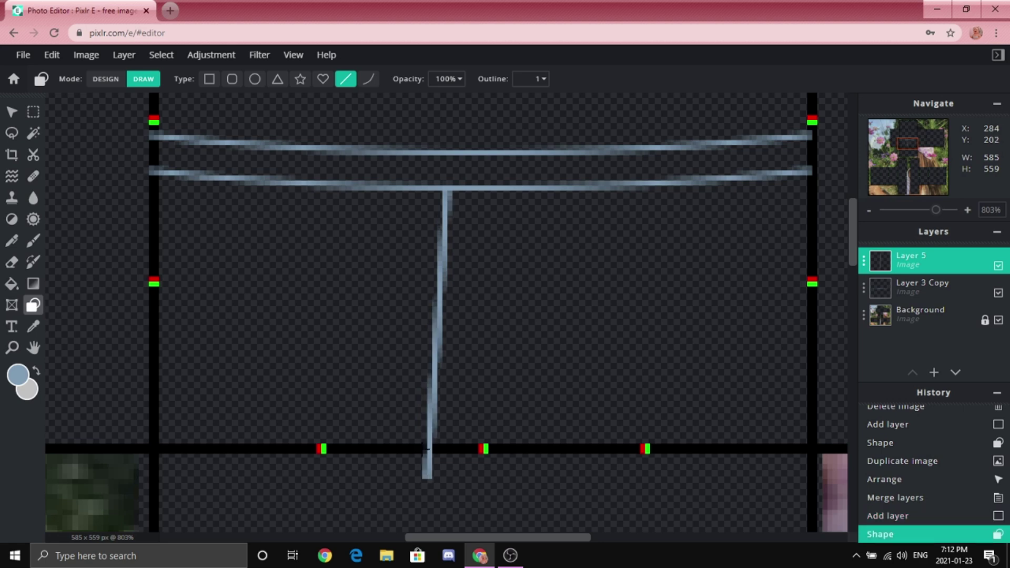
Draw two more left-slanting pleat lines farther left, from the lower waistband curve to just below the panel's bottom edge.
scroll(341, 487, "down", 2)
scroll(382, 479, "up", 1)
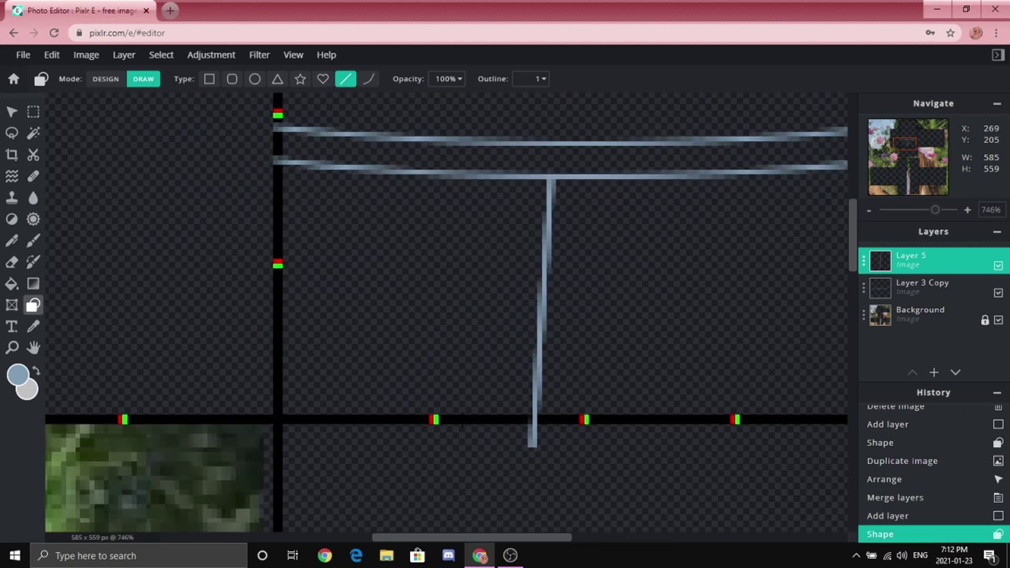
left_click_drag(445, 173, 415, 448)
left_click_drag(345, 168, 307, 449)
scroll(410, 345, "up", 1)
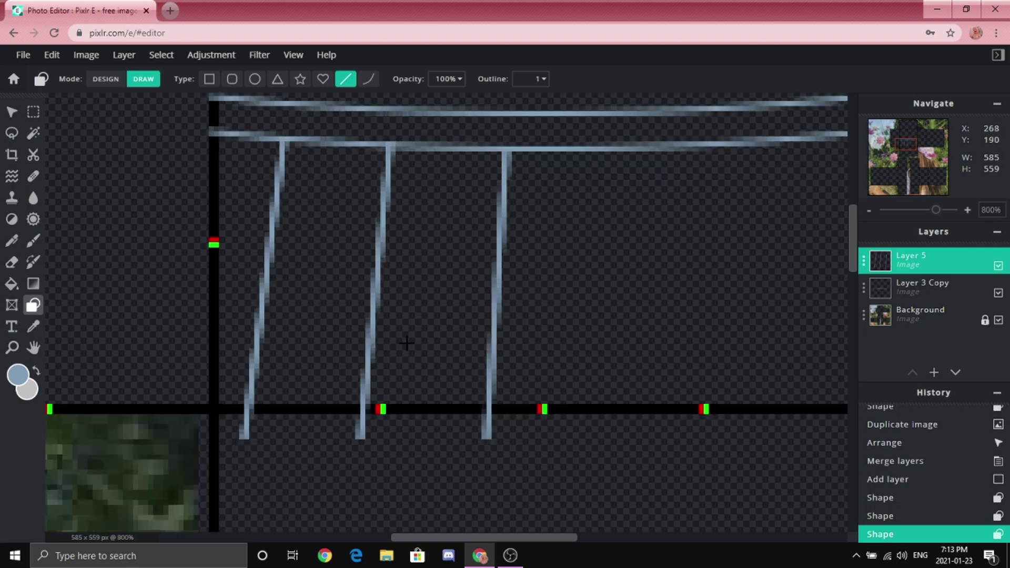
Branch a second, more slanted line off the upper part of each of the three pleat lines, ending left of the original near the bottom.
scroll(315, 260, "up", 2)
scroll(316, 260, "down", 3)
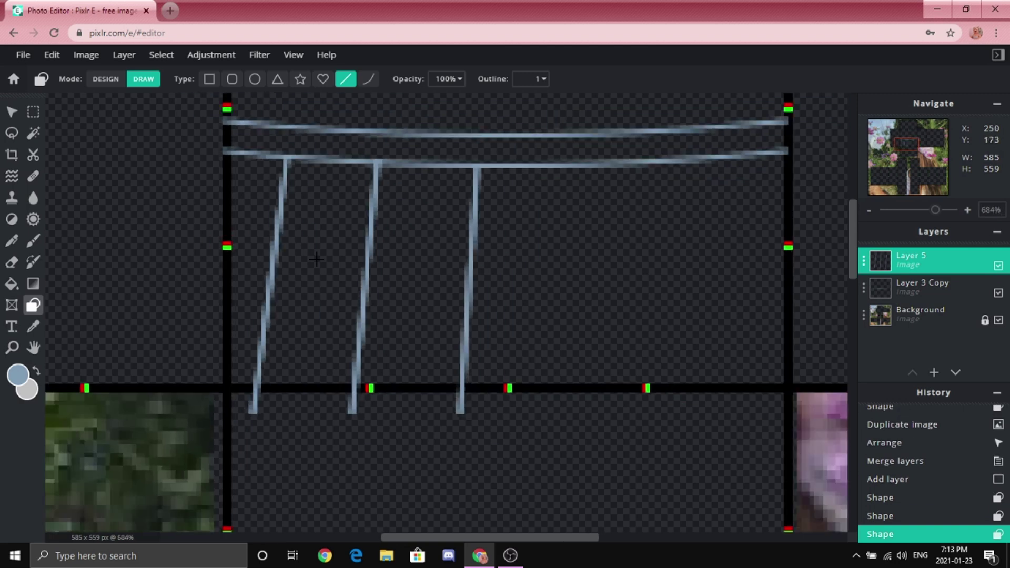
scroll(436, 293, "up", 3)
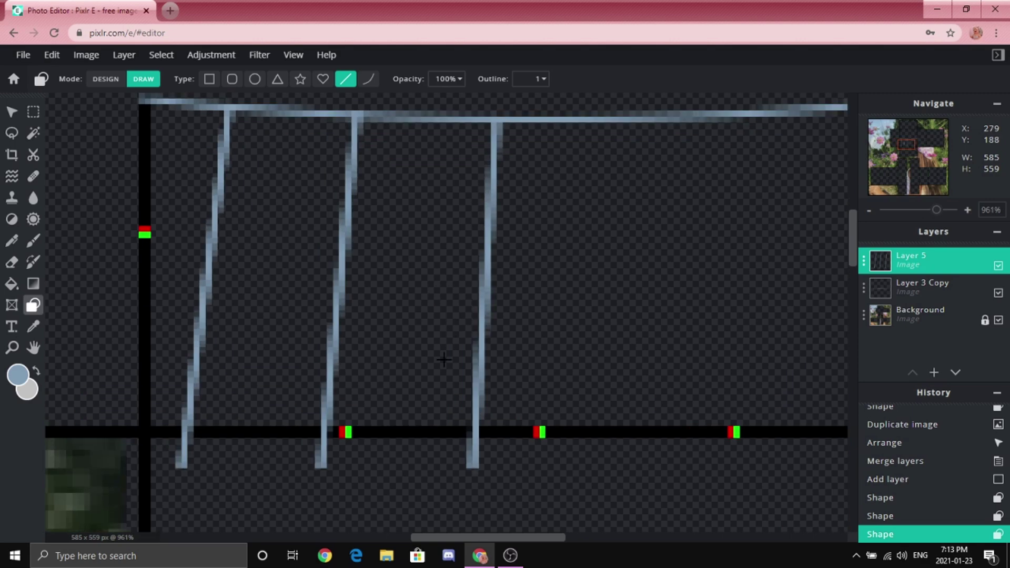
mouse_move(490, 197)
left_mouse_down()
mouse_move(445, 332)
mouse_move(453, 456)
left_mouse_up()
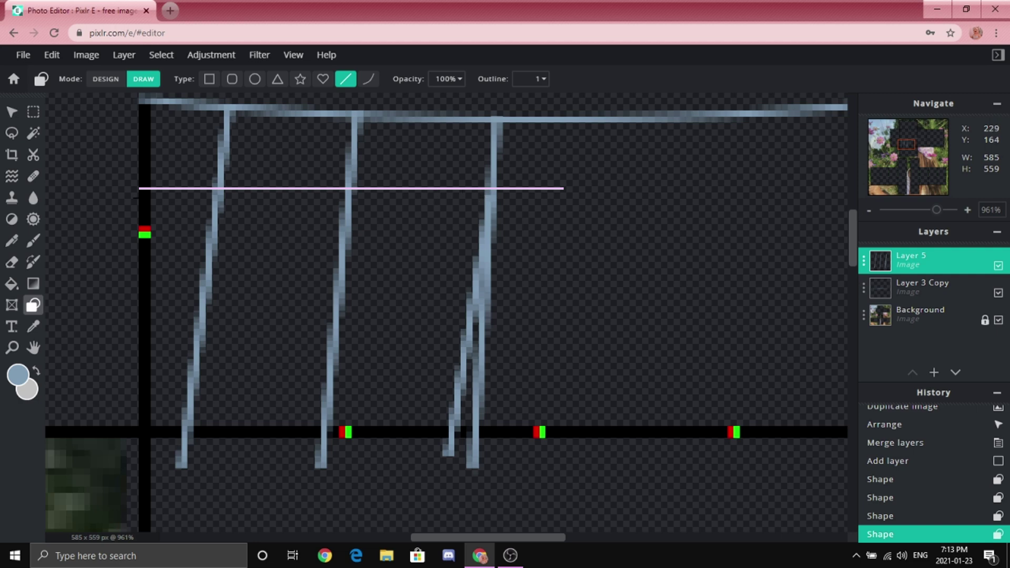
mouse_move(347, 189)
left_mouse_down()
mouse_move(265, 340)
mouse_move(287, 447)
mouse_move(300, 455)
left_mouse_up()
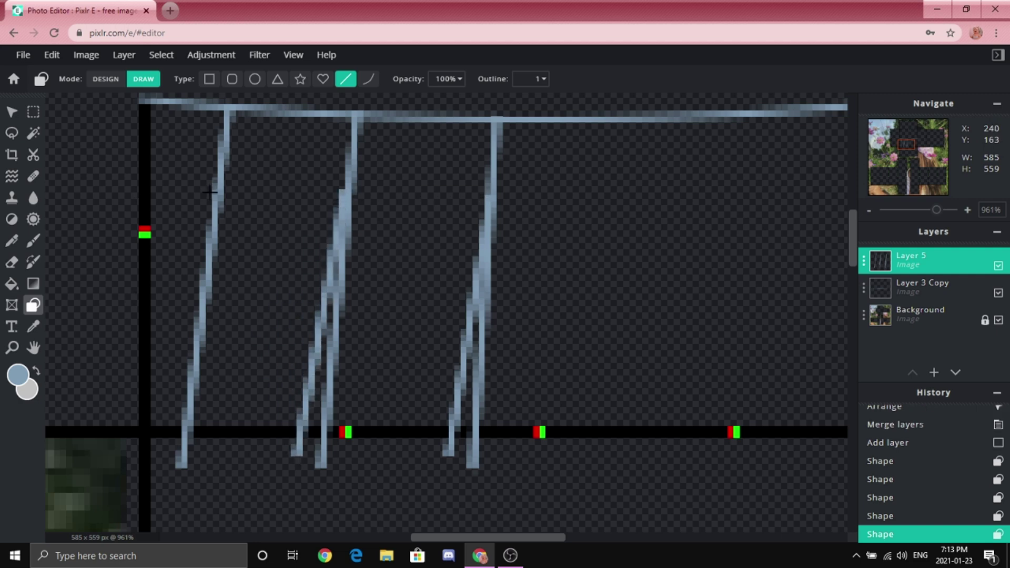
left_click_drag(214, 191, 157, 456)
scroll(366, 272, "down", 1)
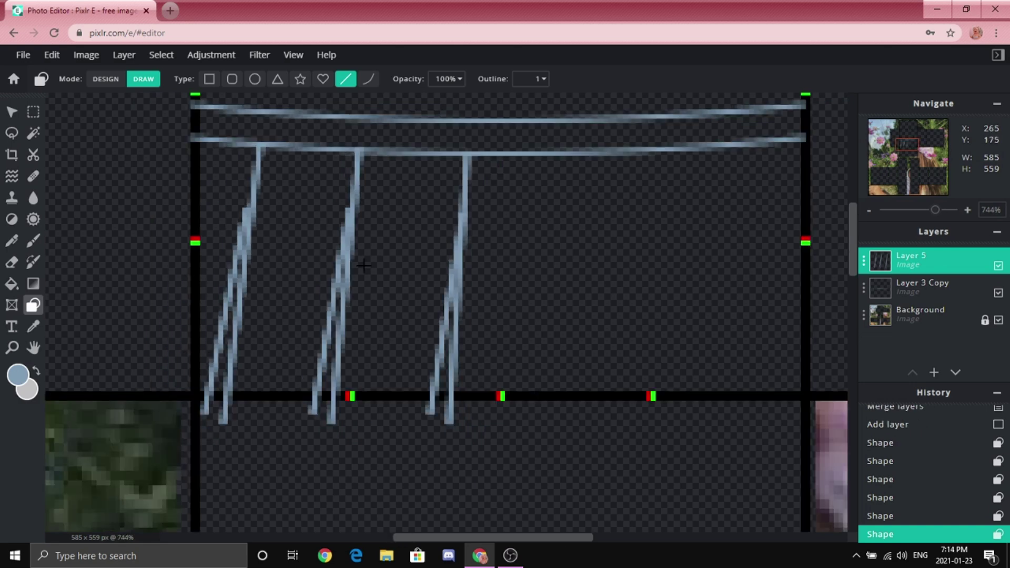
Place a horizontally mirrored copy of the pleat lines at X 302, Y 149 in the panel's right half, and shift the original to X 230.
left_click(10, 112)
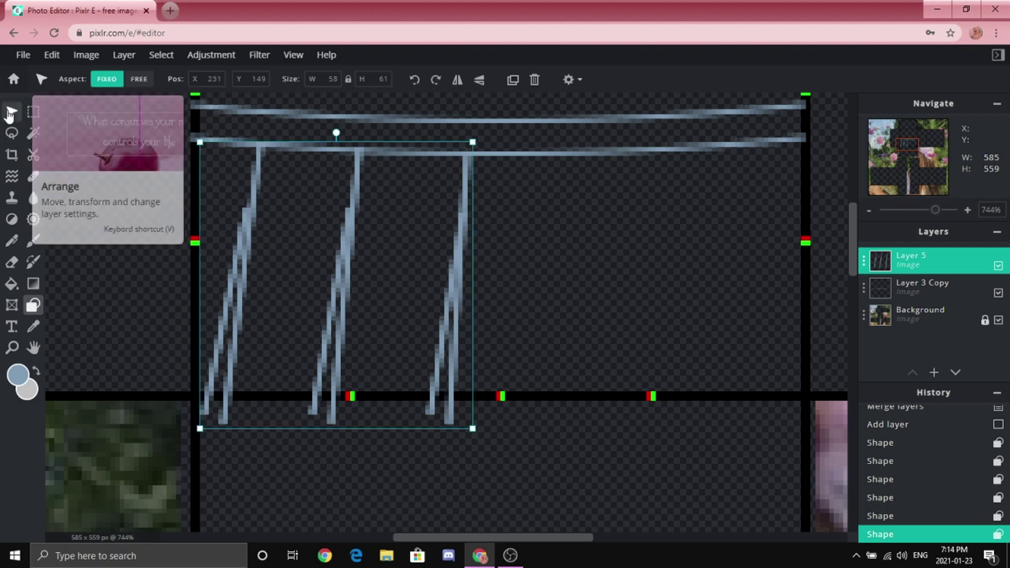
left_click(513, 79)
left_click(457, 80)
left_click_drag(311, 206, 615, 218)
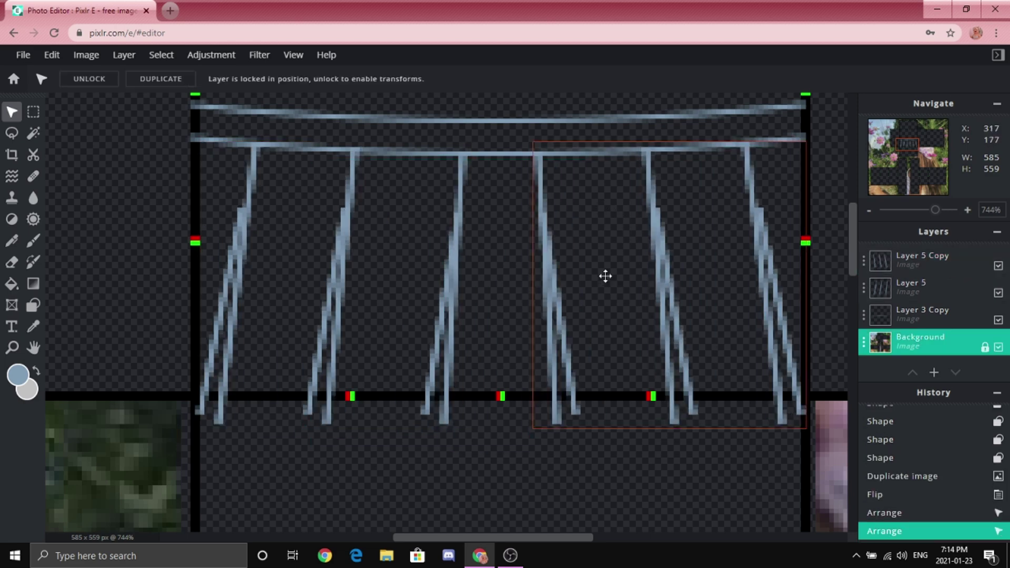
Merge the mirrored pleat lines with the original pleat lines into one layer.
left_click(606, 276)
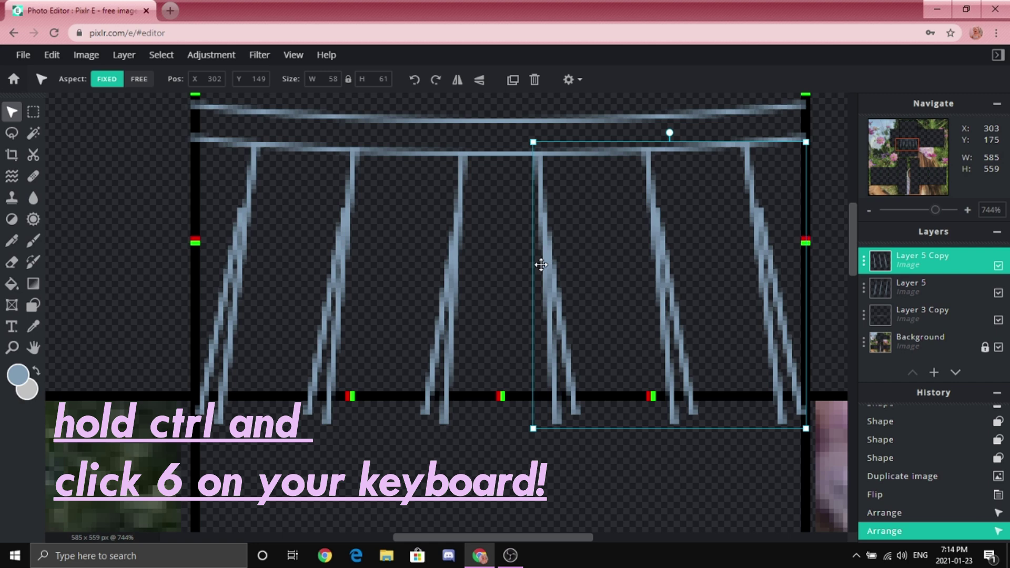
key("ctrl+6")
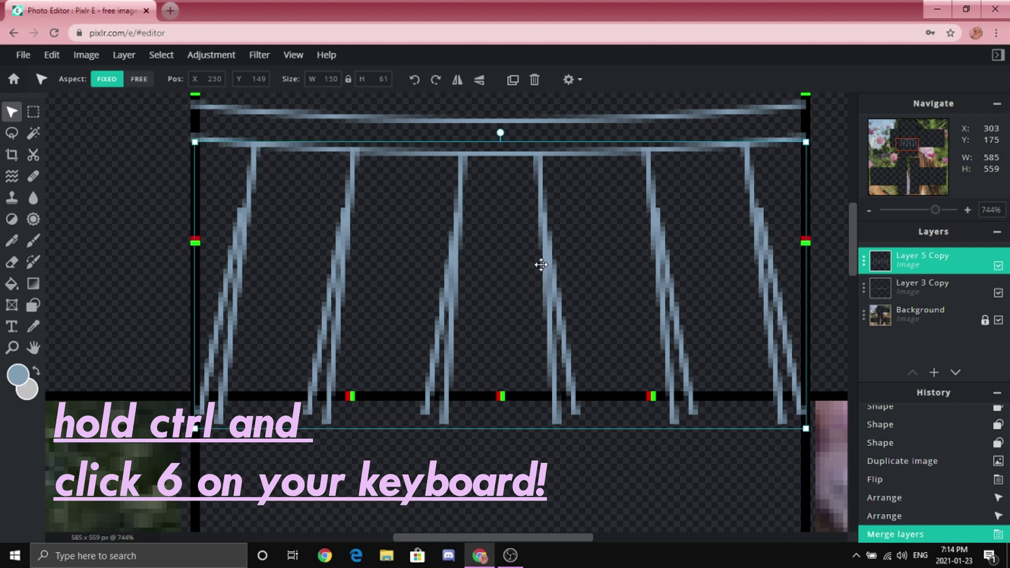
left_click(503, 482)
On the merged pleat layer, draw a shallow downward-bowed Bezier curve joining the lower ends of the two middle pleat lines.
scroll(505, 486, "down", 1)
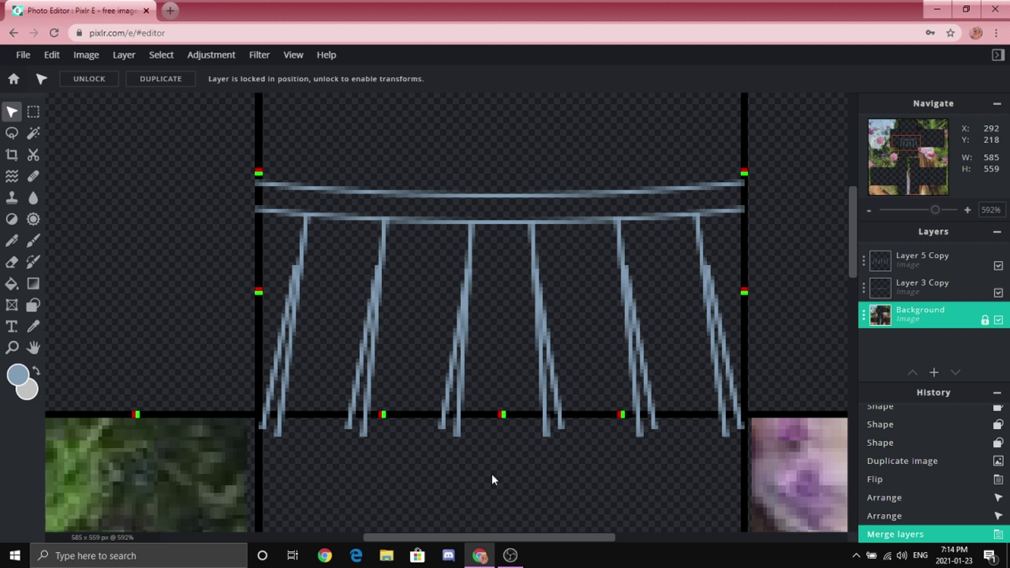
scroll(493, 446, "up", 3)
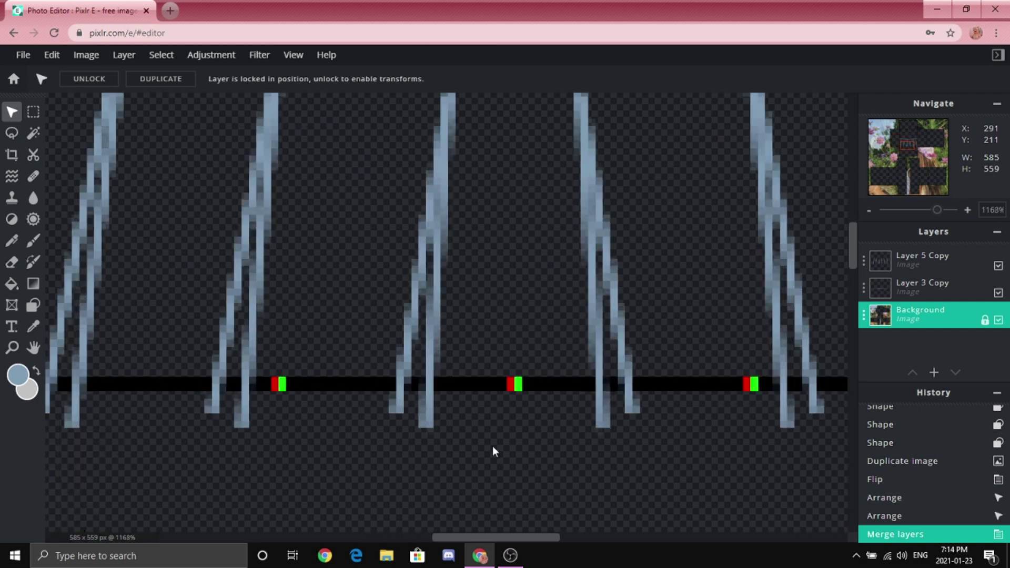
left_click(475, 360)
scroll(473, 359, "down", 3)
scroll(515, 418, "up", 3)
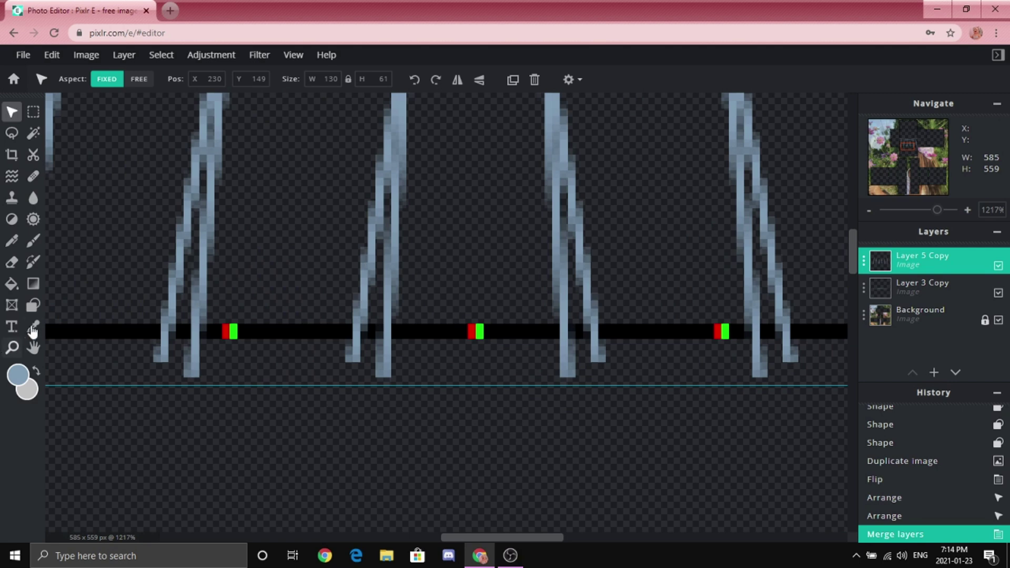
left_click(34, 307)
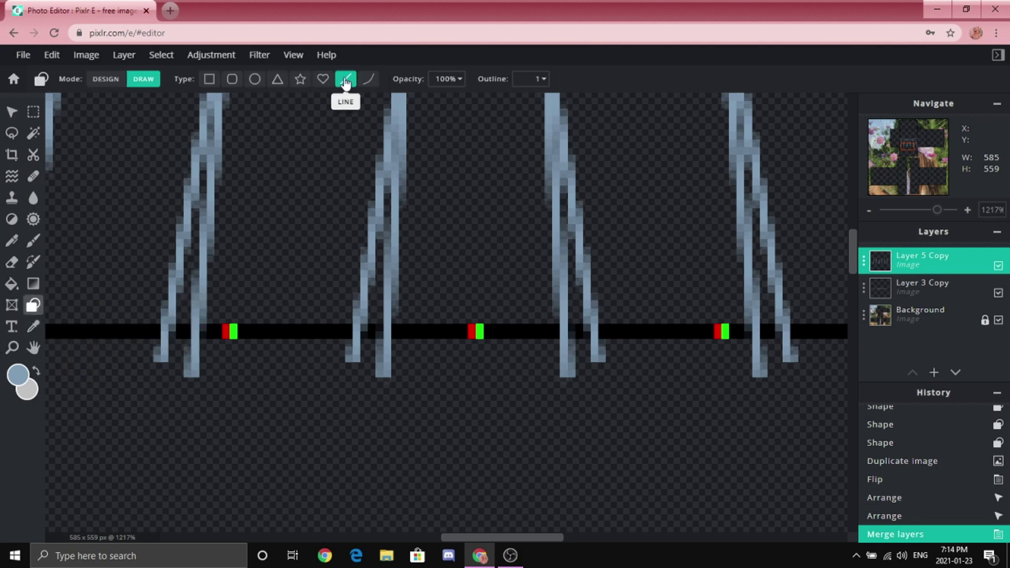
left_click(371, 80)
scroll(135, 353, "up", 3)
left_click_drag(150, 399, 532, 402)
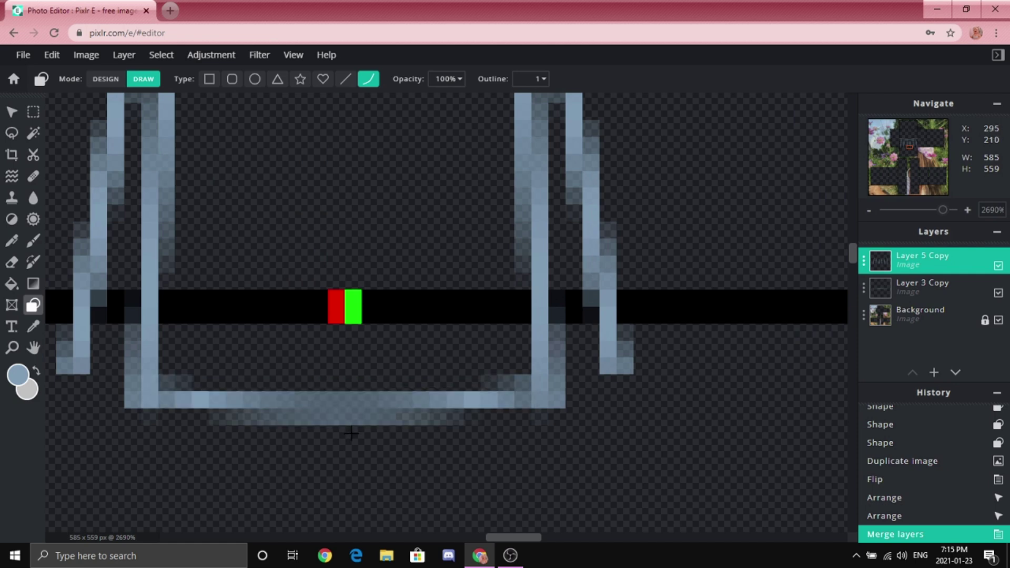
left_click(246, 416)
Draw a short Bezier curve at about Y 205 joining the two lines of the first pleat left of center.
scroll(434, 401, "up", 1)
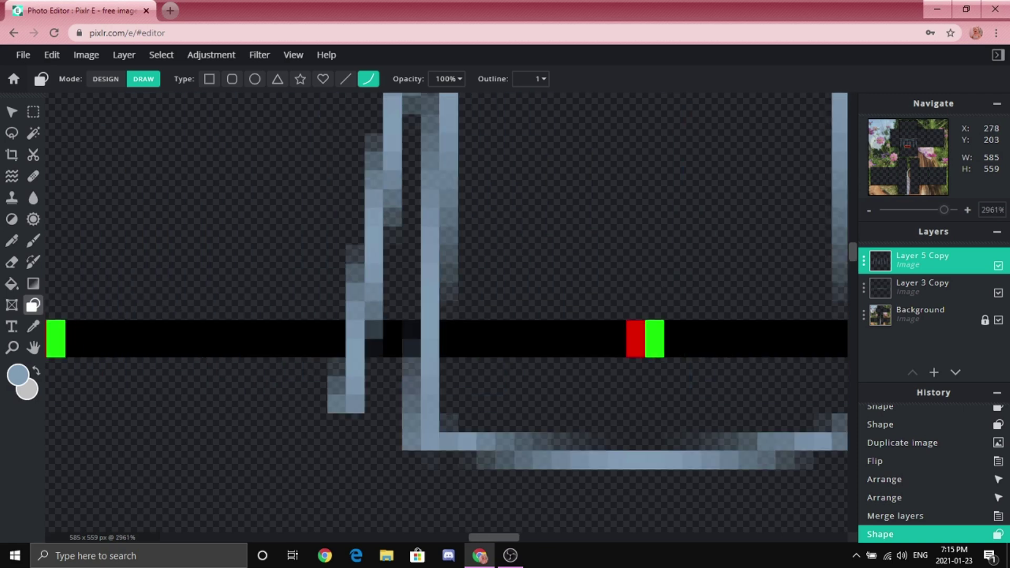
scroll(377, 371, "up", 5)
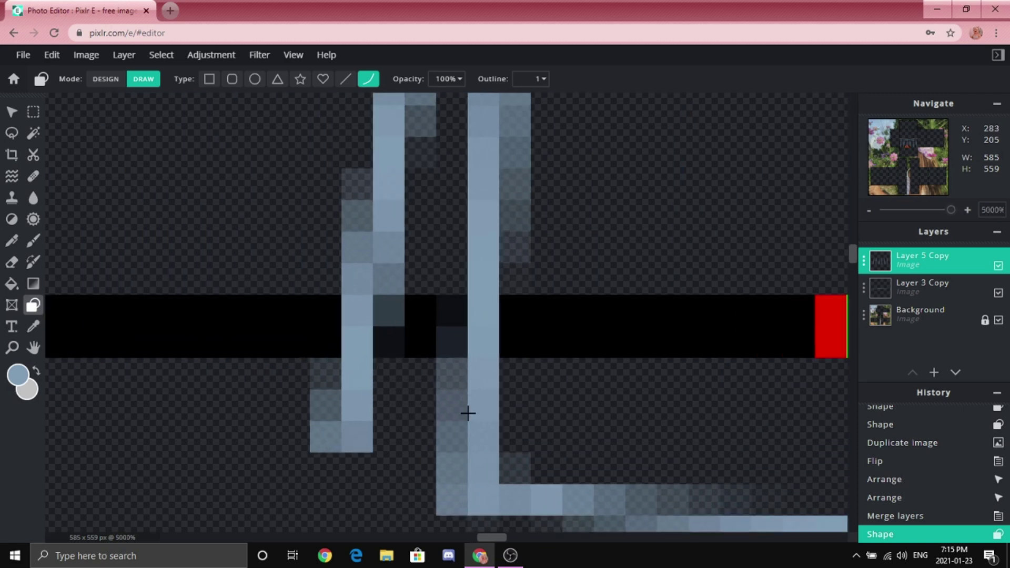
left_click_drag(465, 417, 395, 411)
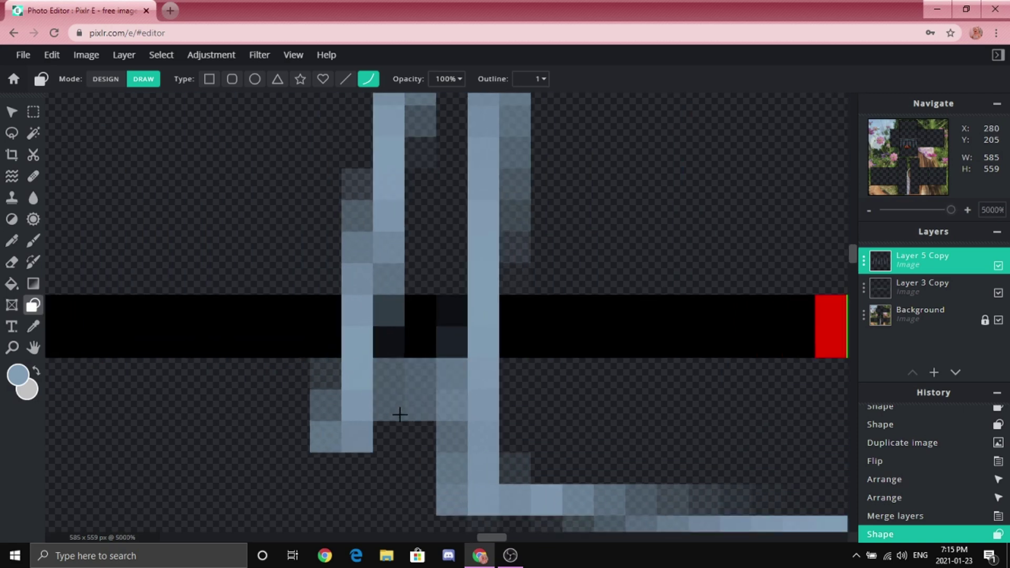
left_click(431, 438)
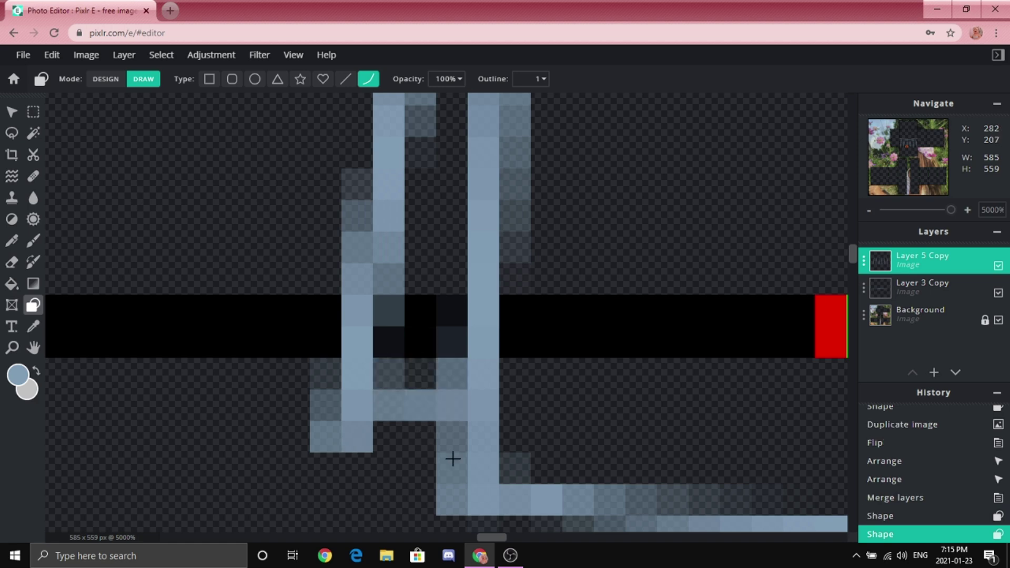
Draw a curved hem from the first pleat left of center to the second pleat's longer line, and close the second pleat with a short curve.
scroll(469, 447, "down", 5)
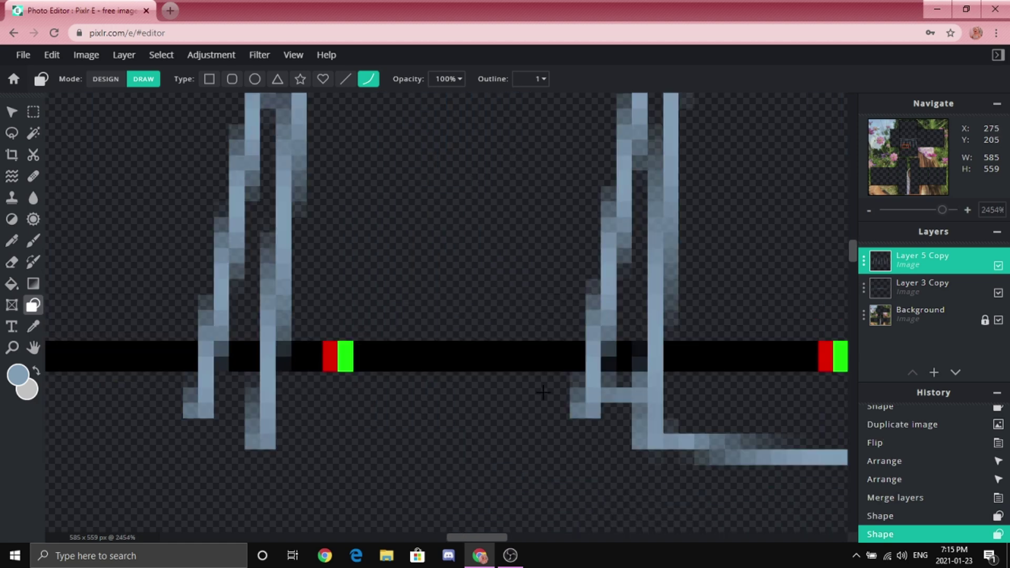
mouse_move(588, 412)
left_mouse_down()
mouse_move(288, 449)
mouse_move(300, 449)
mouse_move(264, 440)
mouse_move(279, 436)
mouse_move(265, 450)
mouse_move(276, 439)
mouse_move(424, 429)
mouse_move(527, 450)
mouse_move(529, 467)
left_mouse_up()
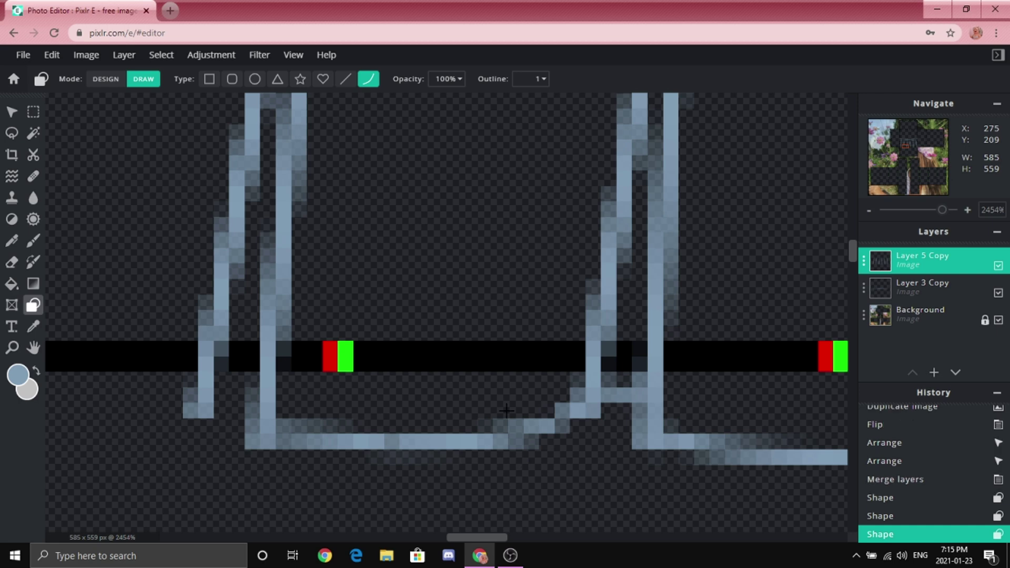
scroll(480, 400, "up", 2)
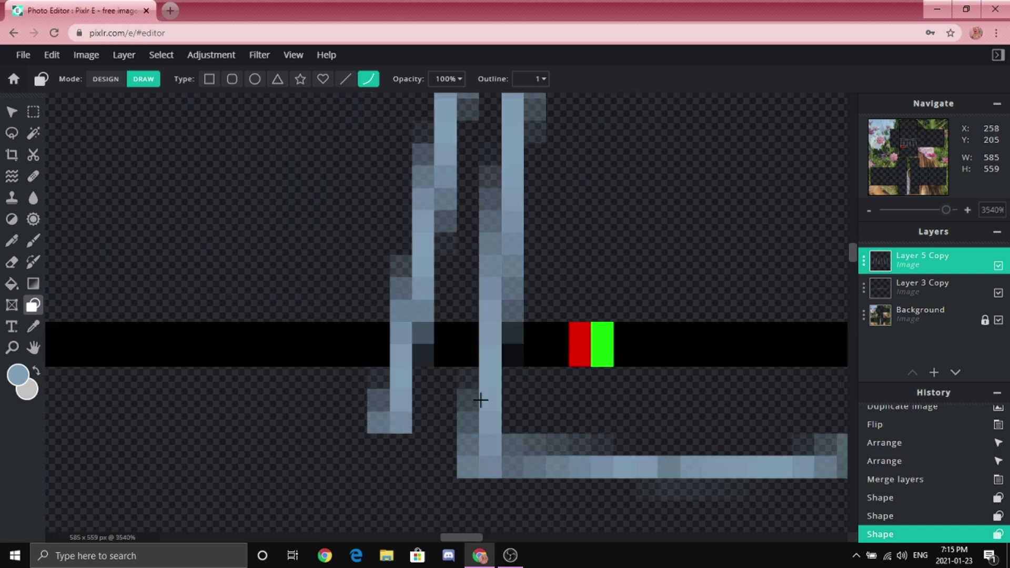
left_click(459, 428)
Draw a curved hem joining the second pleat's outer line to the lower end of the leftmost pleat's longer line.
scroll(485, 392, "down", 4)
scroll(203, 406, "up", 3)
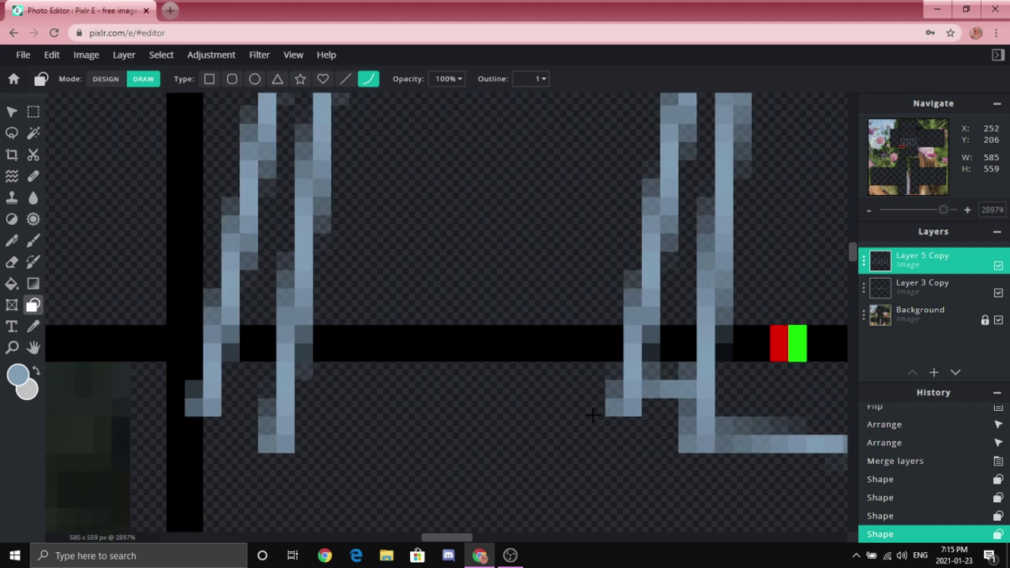
mouse_move(622, 407)
left_mouse_down()
mouse_move(415, 441)
mouse_move(282, 440)
left_mouse_up()
left_click(534, 454)
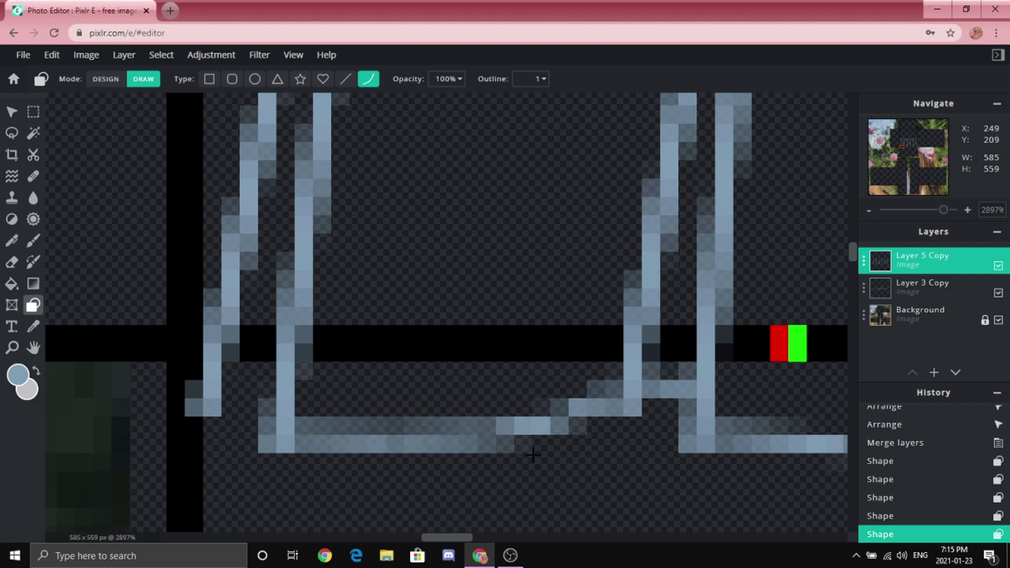
Draw a short curve joining the lower ends of the leftmost pleat's two lines.
scroll(533, 454, "down", 4)
scroll(320, 435, "up", 5)
left_click_drag(497, 405, 440, 409)
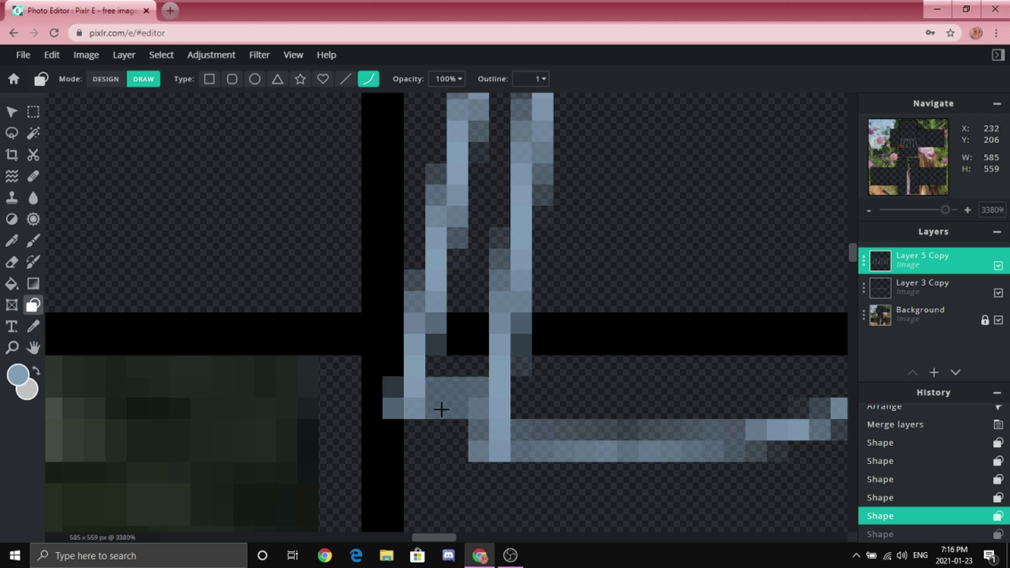
left_click(457, 452)
Marquee-select a 64 × 18 px area over the left half of the hem below the front torso panel, copy it and deselect.
scroll(458, 451, "down", 4)
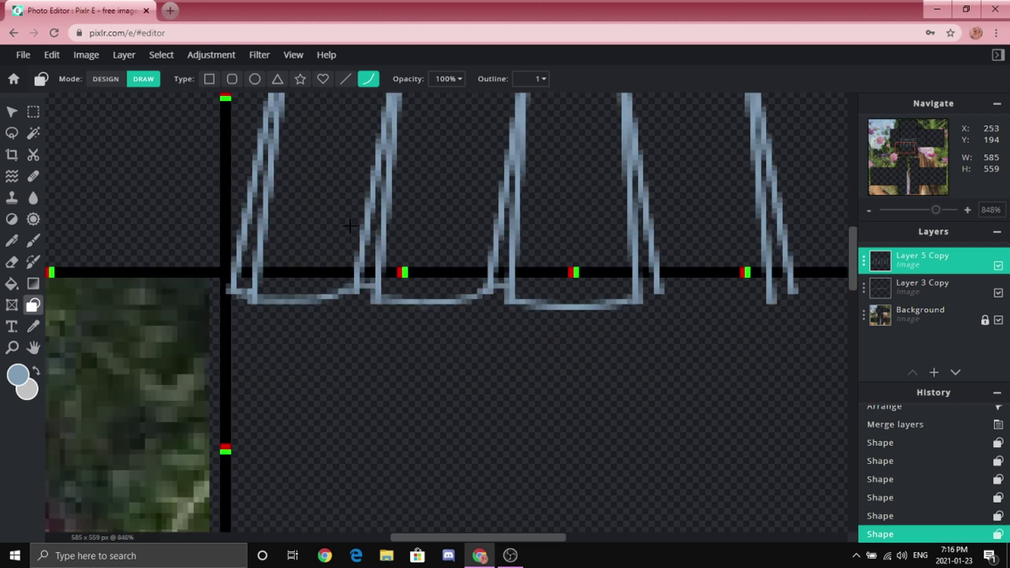
left_click(34, 112)
scroll(327, 242, "up", 3)
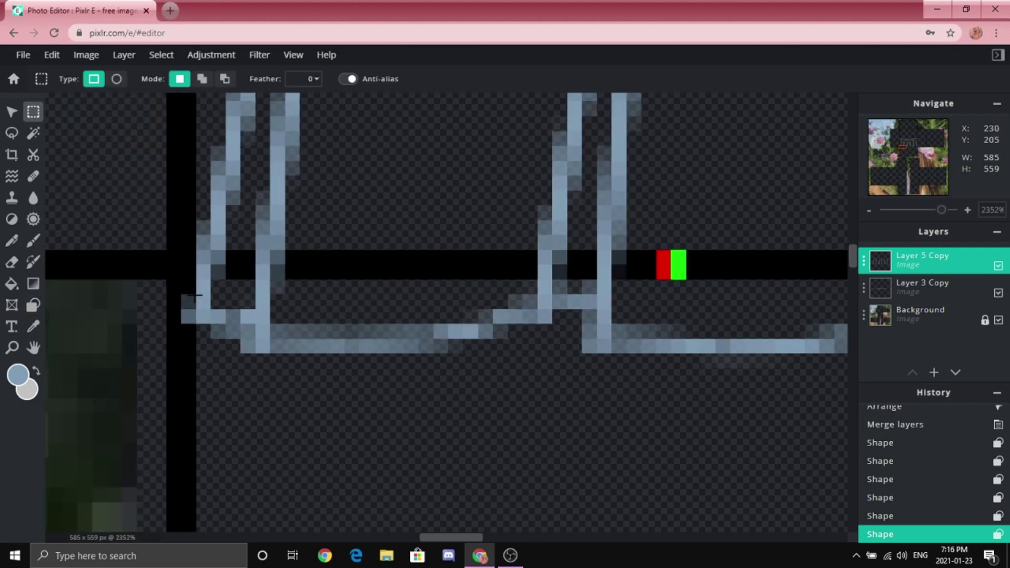
left_click_drag(200, 285, 284, 412)
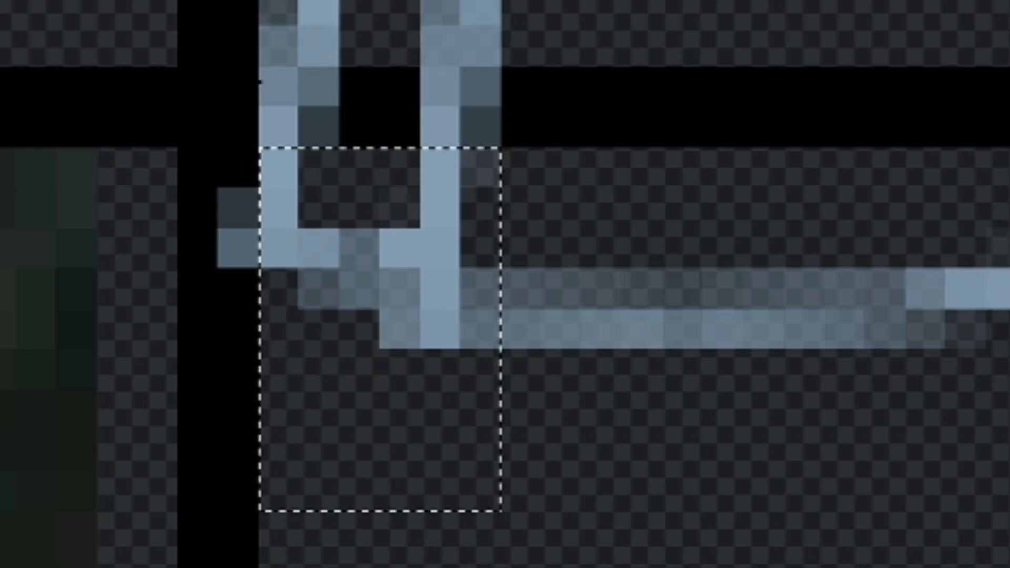
scroll(260, 82, "down", 2)
left_click(259, 100)
left_click_drag(200, 269, 260, 318)
left_click(205, 263)
mouse_move(205, 276)
left_mouse_down()
mouse_move(382, 359)
mouse_move(691, 407)
left_mouse_up()
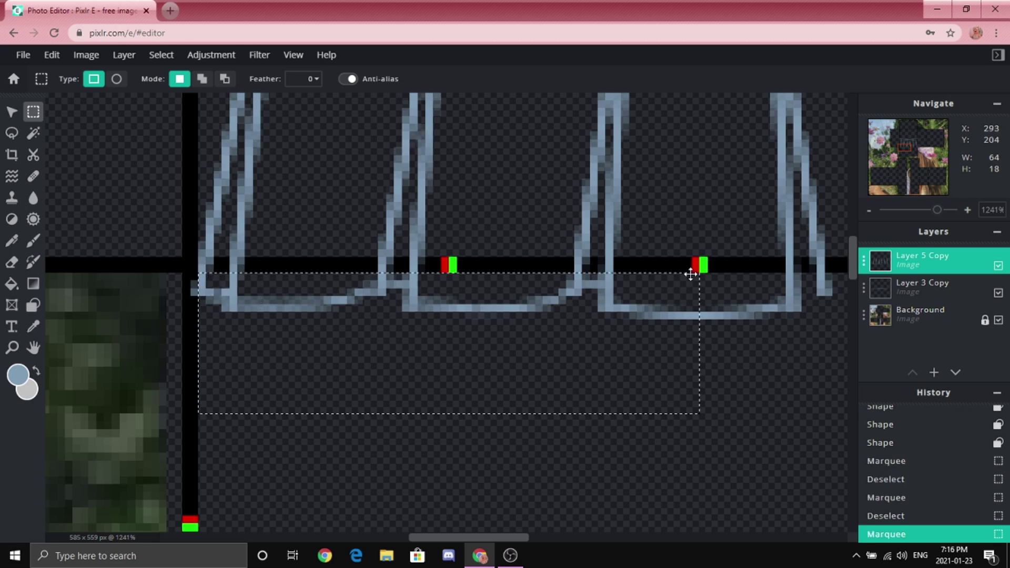
scroll(697, 221, "up", 3)
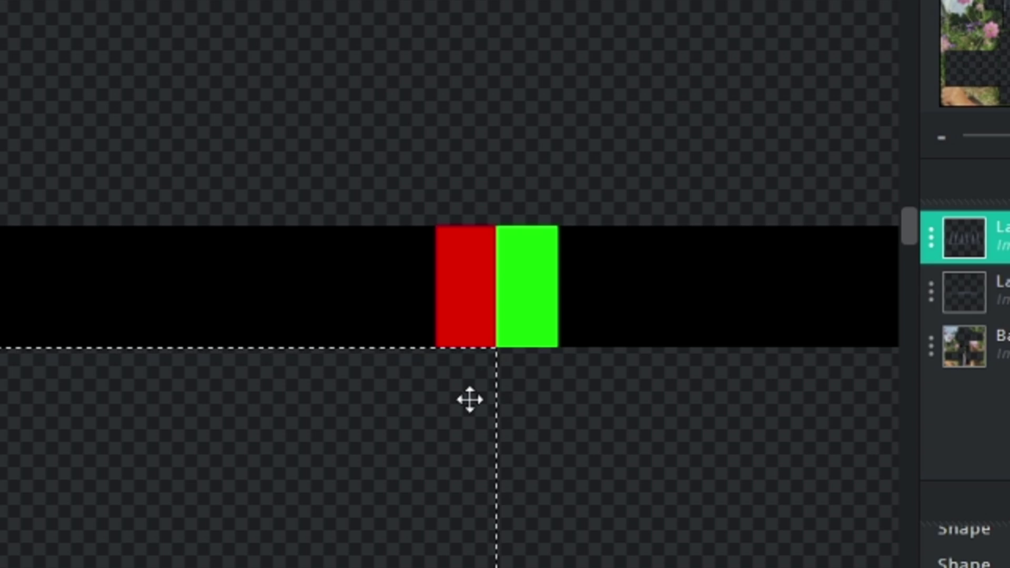
scroll(487, 233, "down", 8)
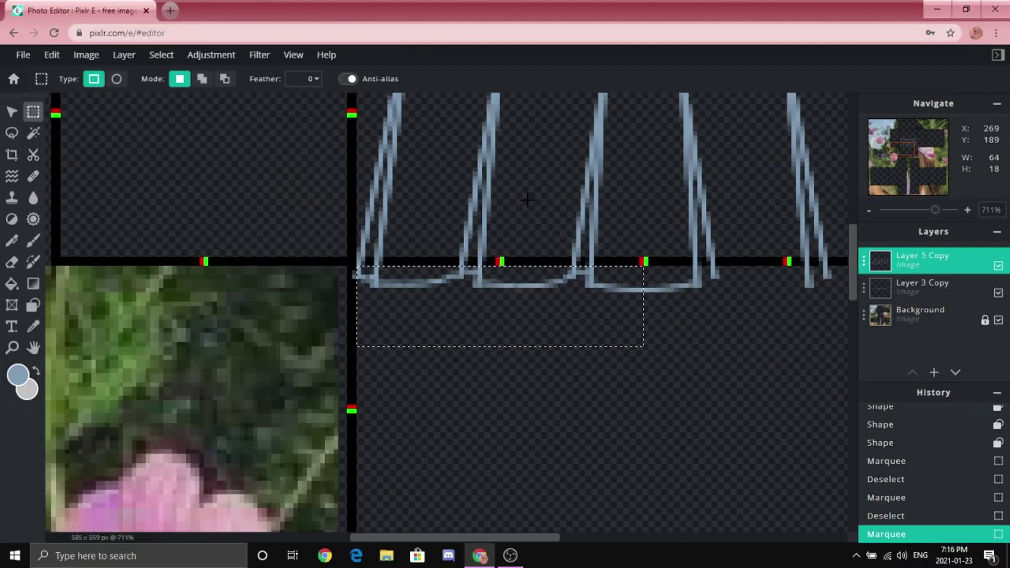
key("ctrl+c")
key("ctrl+d")
Select a 148 × 35 px area around the whole hem hanging below the front torso panel, clear it and deselect.
scroll(497, 161, "down", 5)
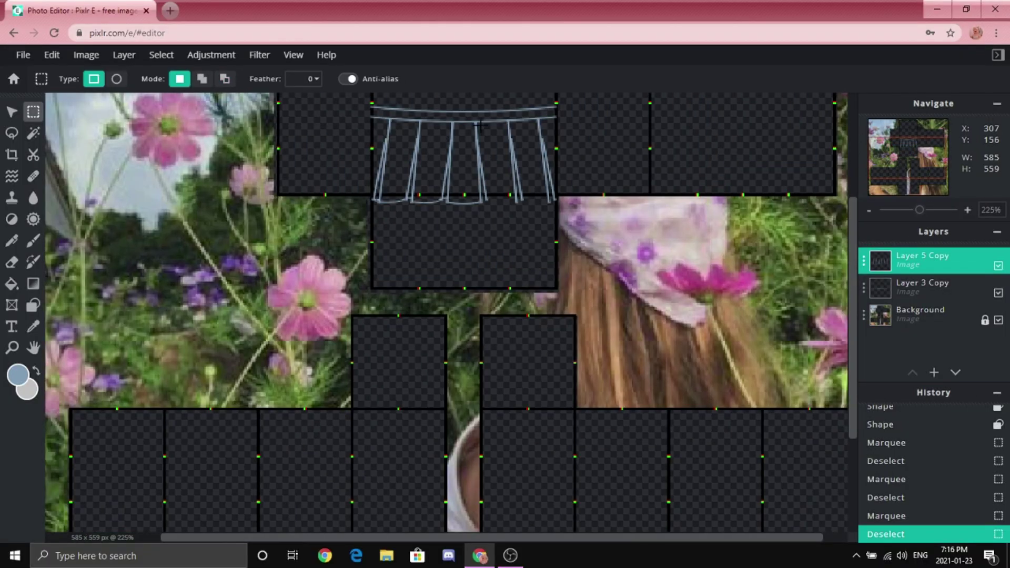
scroll(480, 125, "up", 3)
scroll(245, 326, "up", 1)
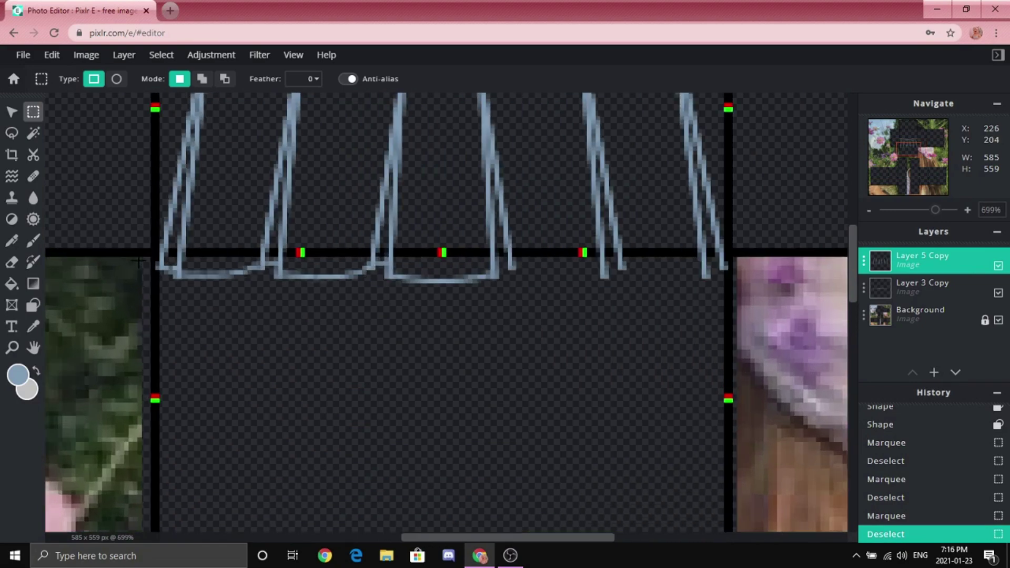
left_click_drag(139, 253, 789, 407)
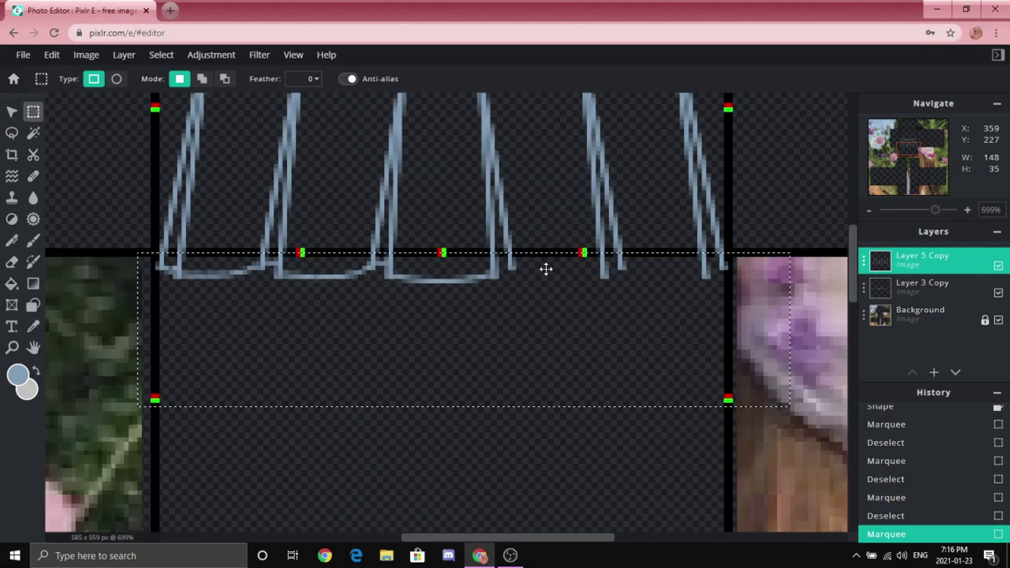
scroll(518, 308, "up", 2)
scroll(429, 309, "down", 1)
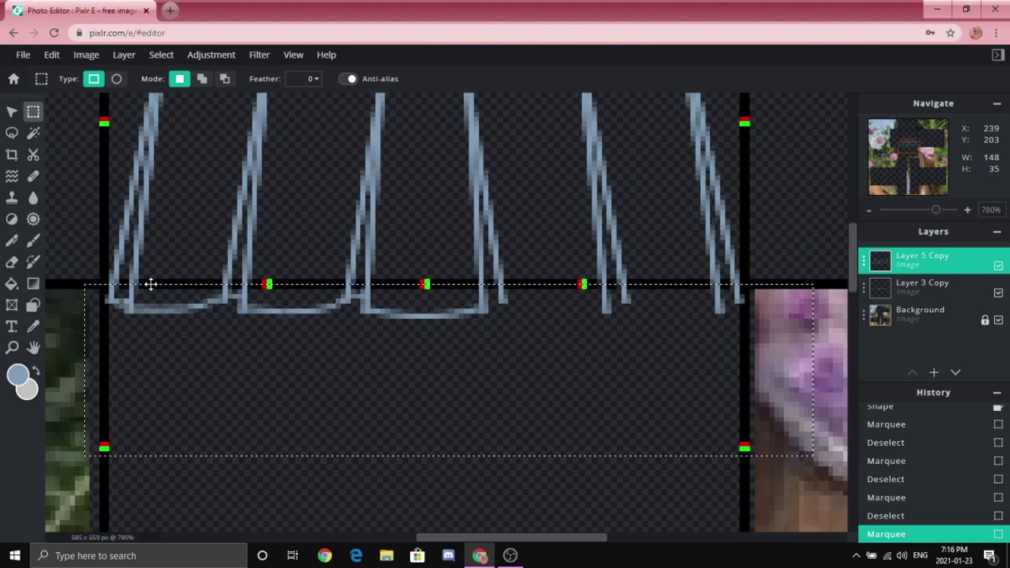
key("Delete")
key("ctrl+0")
key("ctrl+d")
Paste the copied hem piece and place it at X 217, Y 355, along the upper edge of the left leg group's rightmost panel.
scroll(455, 334, "up", 3)
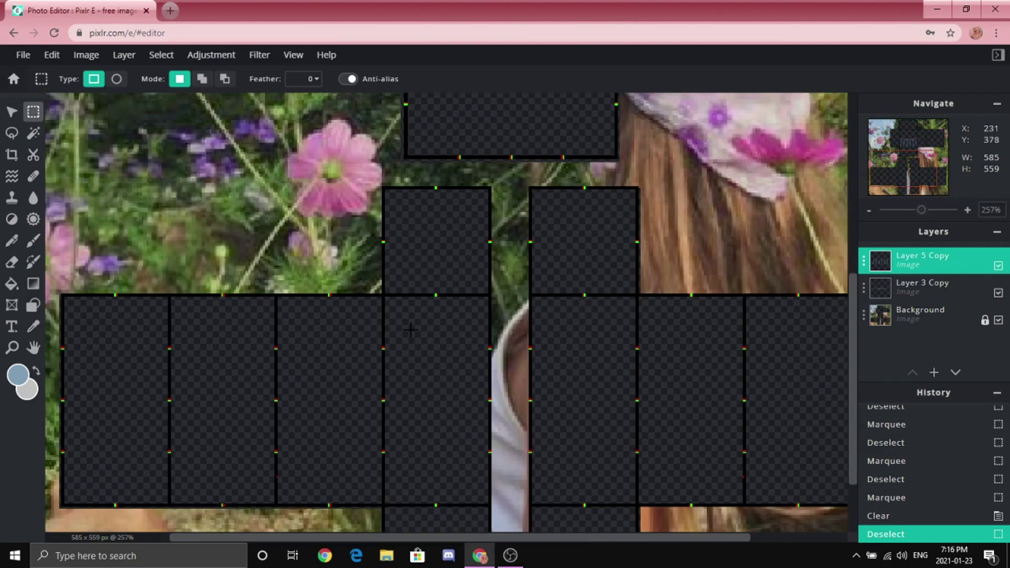
scroll(379, 333, "up", 3)
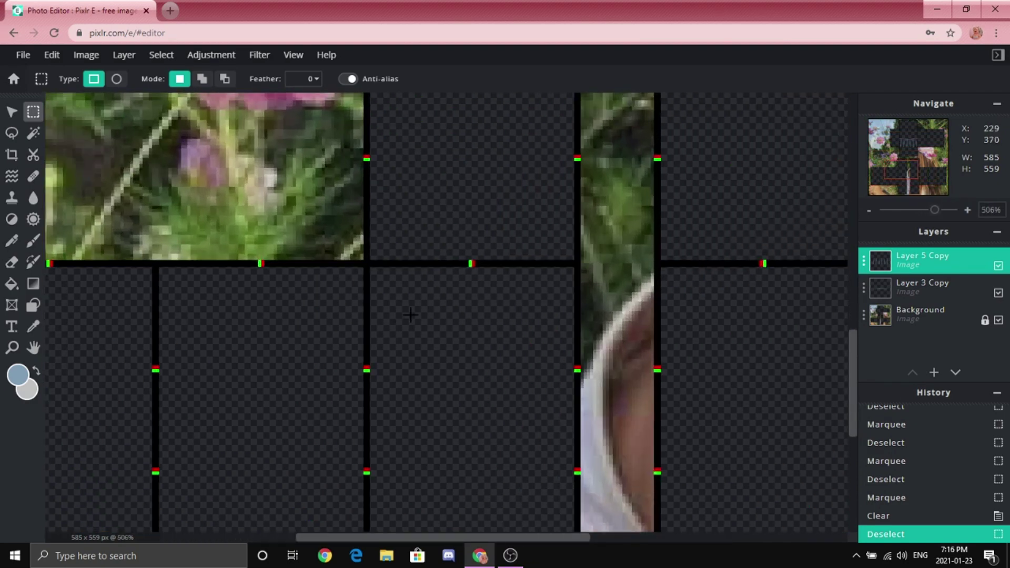
key("ctrl+v")
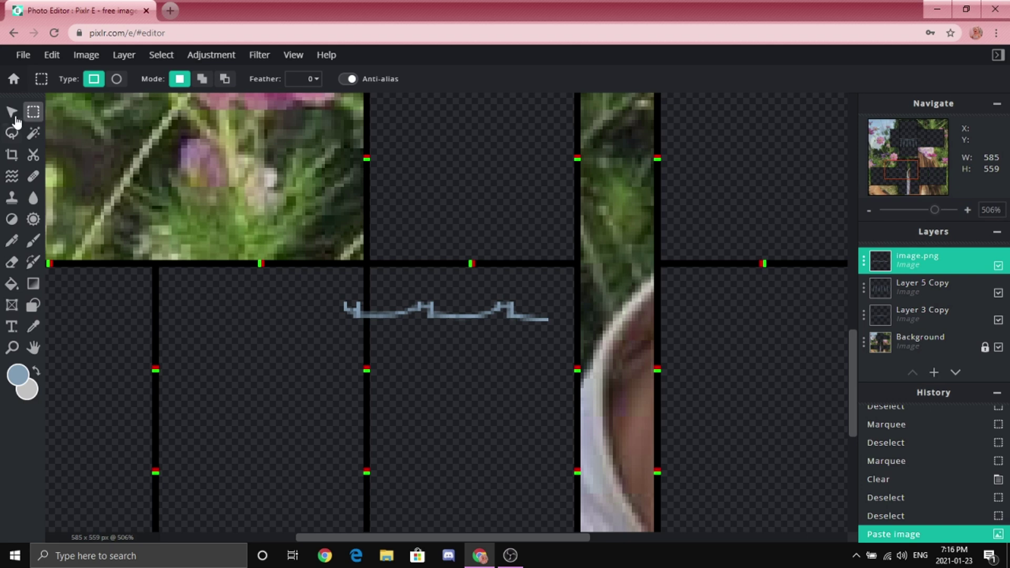
left_click(12, 112)
scroll(338, 377, "up", 4)
left_click_drag(338, 377, 396, 294)
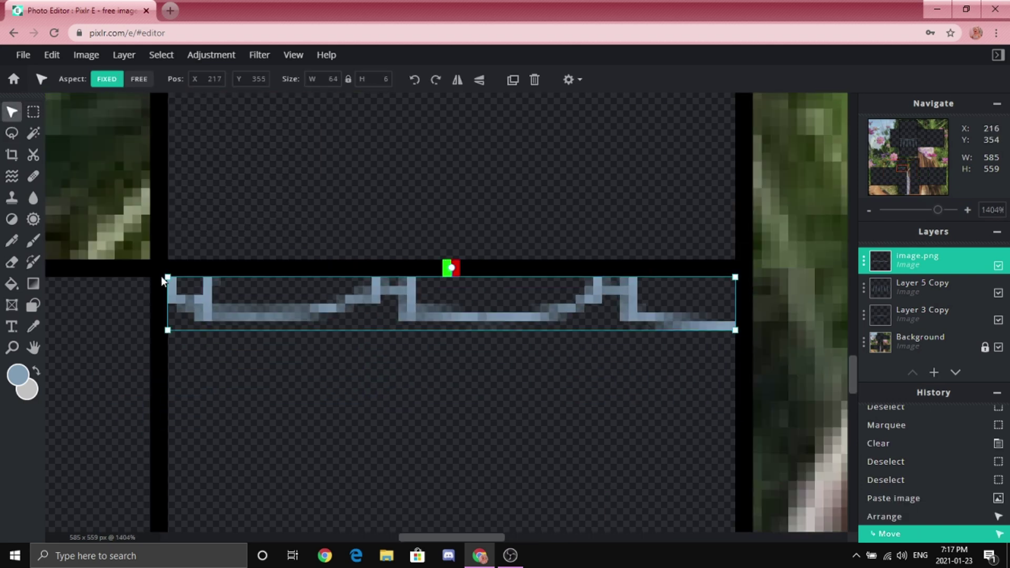
Duplicate the hem piece, place the copy on the adjacent leg panel at X 151, Y 355, and merge the two layers.
scroll(596, 347, "down", 3)
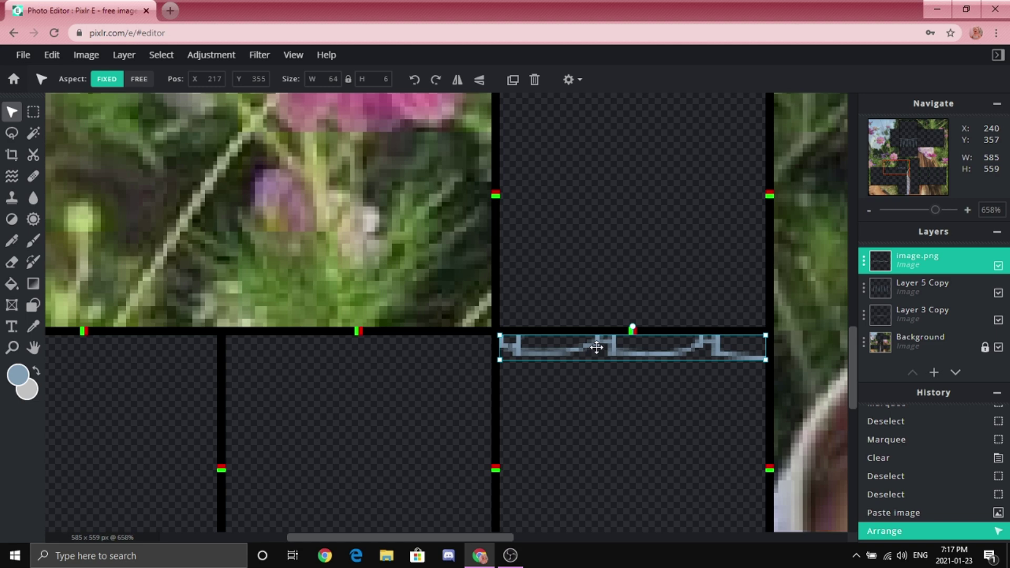
left_click(513, 79)
left_click_drag(640, 317, 348, 316)
scroll(347, 316, "up", 5)
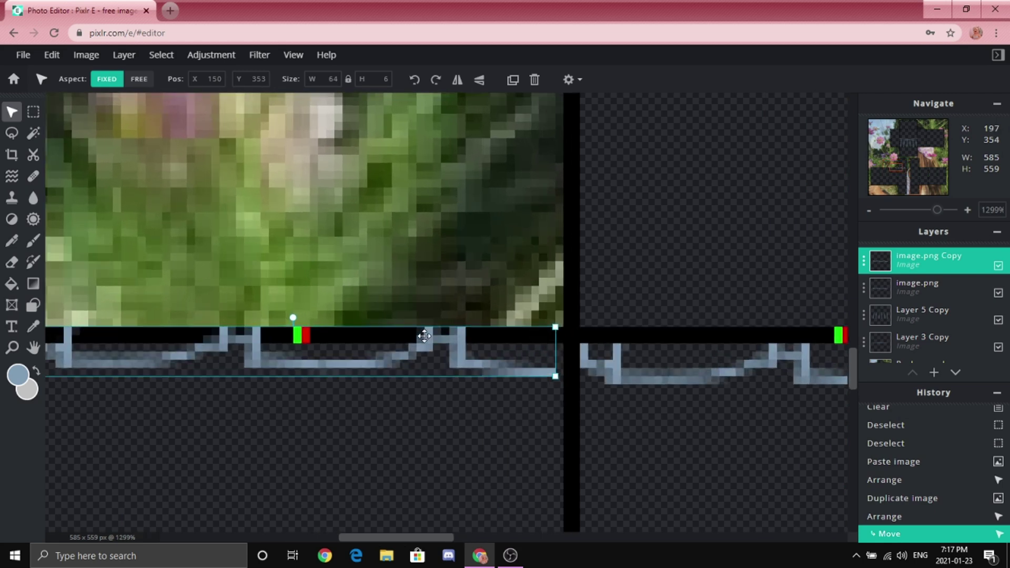
left_click_drag(473, 349, 479, 371)
scroll(480, 371, "down", 4)
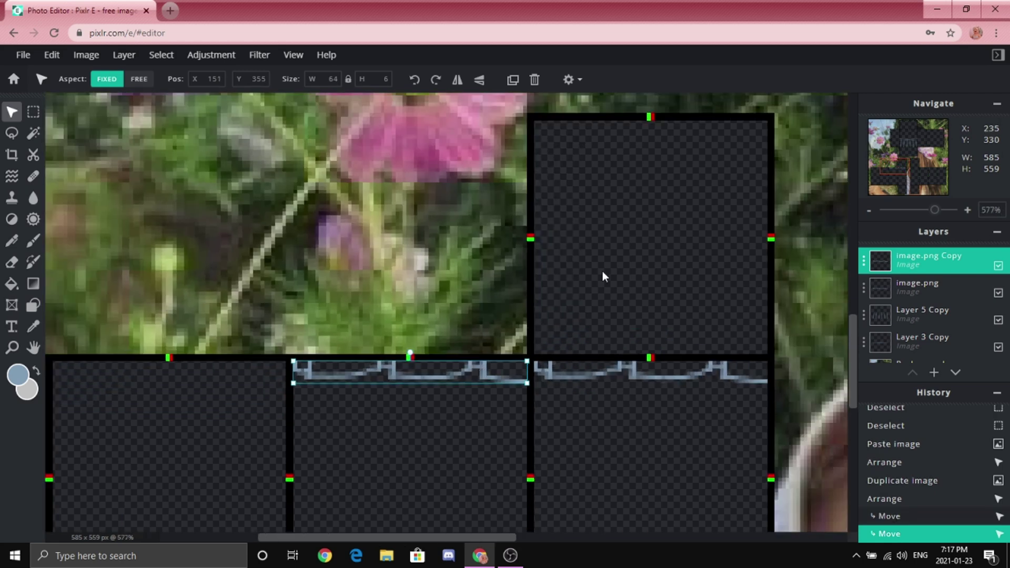
key("ctrl+e")
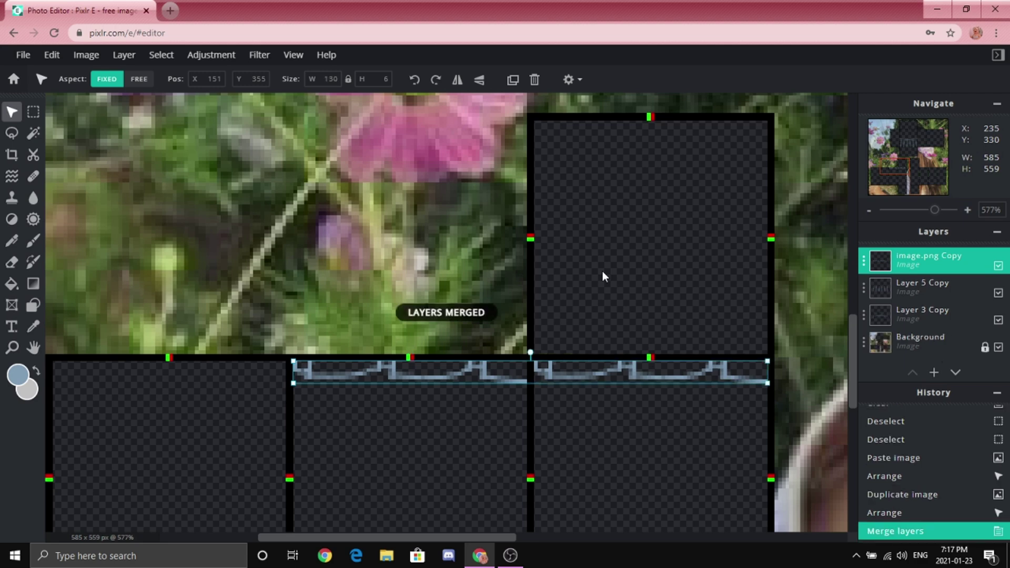
Duplicate the two-panel hem strip, place the copy over the remaining two left leg panels at X 19, Y 355, and merge the layers.
scroll(600, 273, "down", 3)
key("ctrl+j")
left_click_drag(626, 330, 322, 337)
scroll(323, 337, "up", 4)
scroll(279, 323, "up", 4)
left_click_drag(237, 309, 310, 304)
scroll(309, 304, "down", 7)
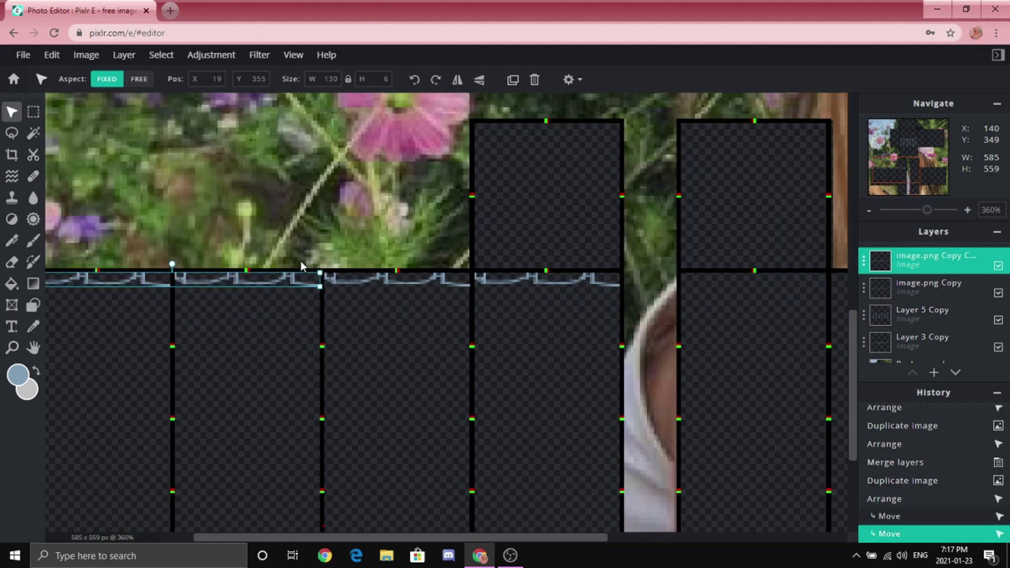
key("ctrl+e")
Duplicate the four-panel hem strip, flip it horizontally onto the right leg panels at X 308, Y 355, and merge all skirt layers above the background.
scroll(297, 251, "down", 3)
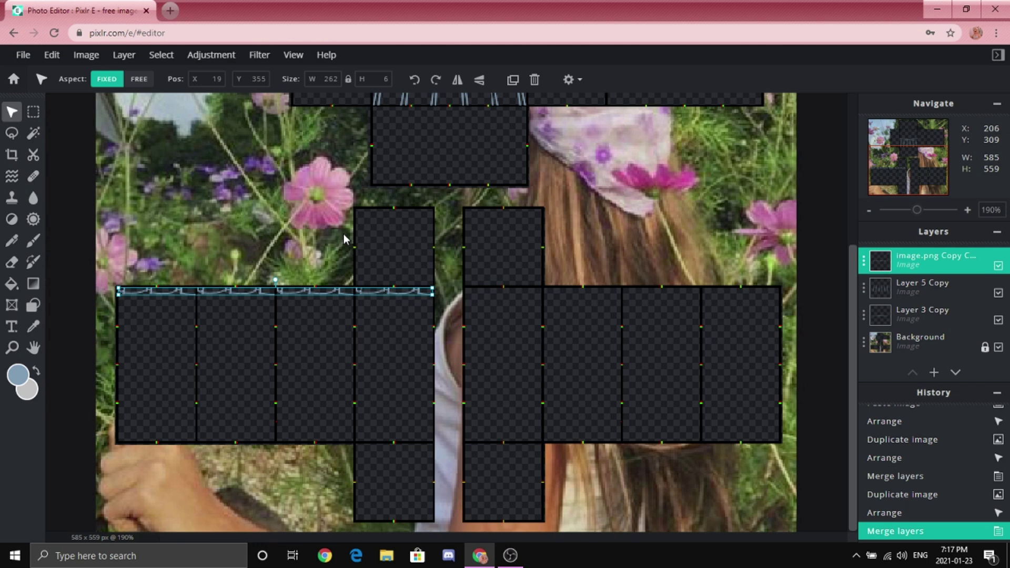
left_click(513, 80)
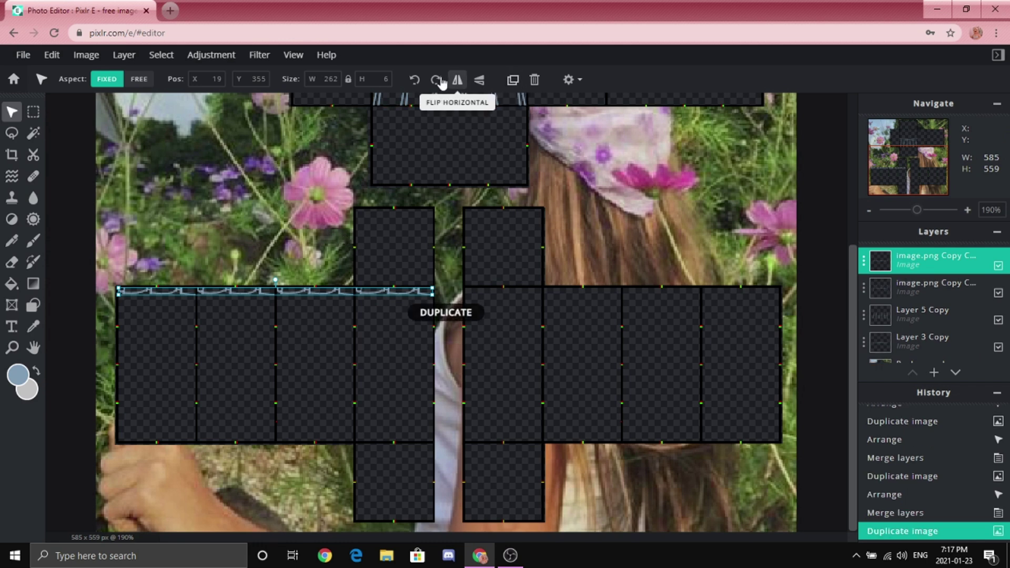
left_click(458, 80)
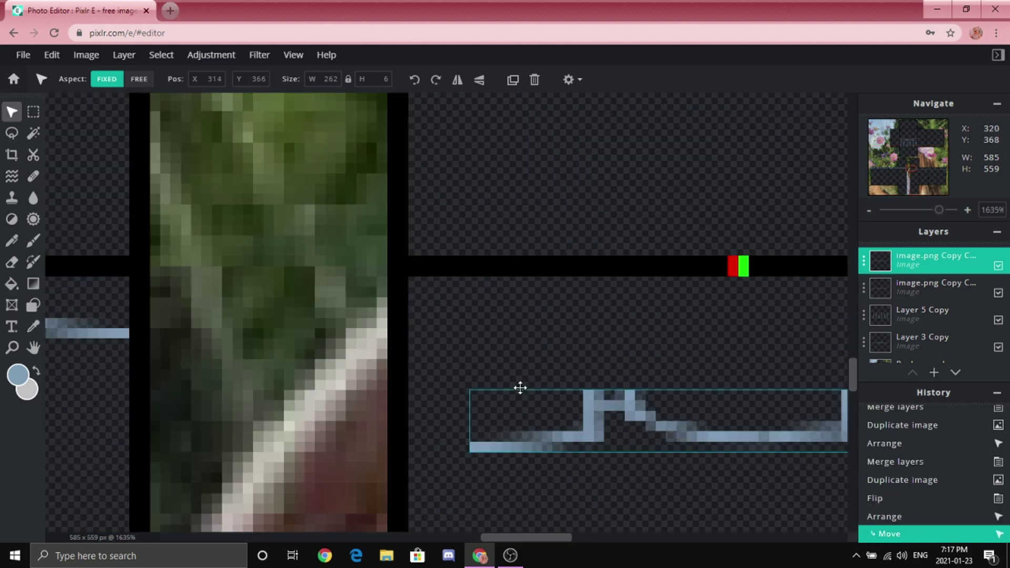
left_click_drag(520, 388, 478, 308)
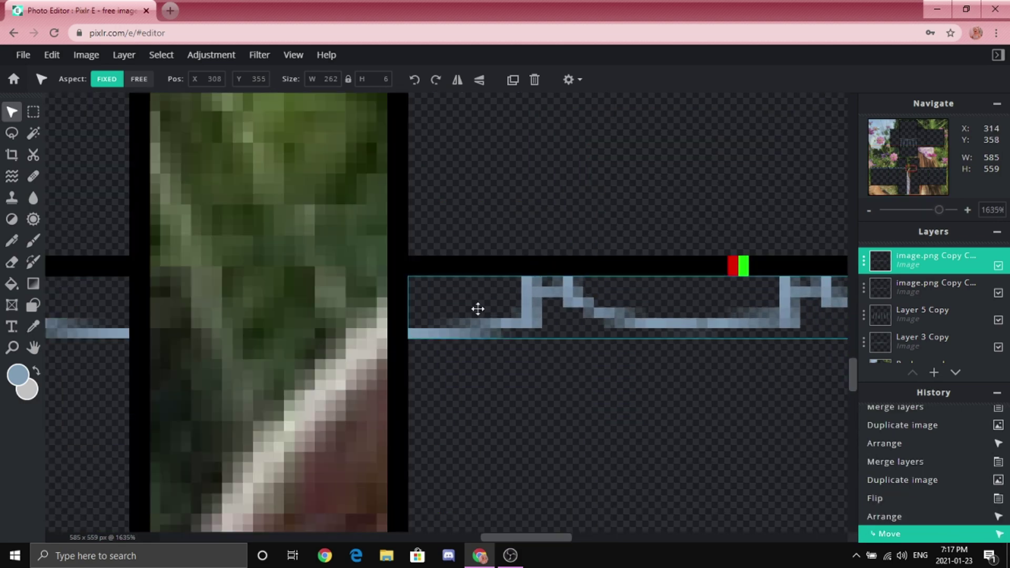
key("Right")
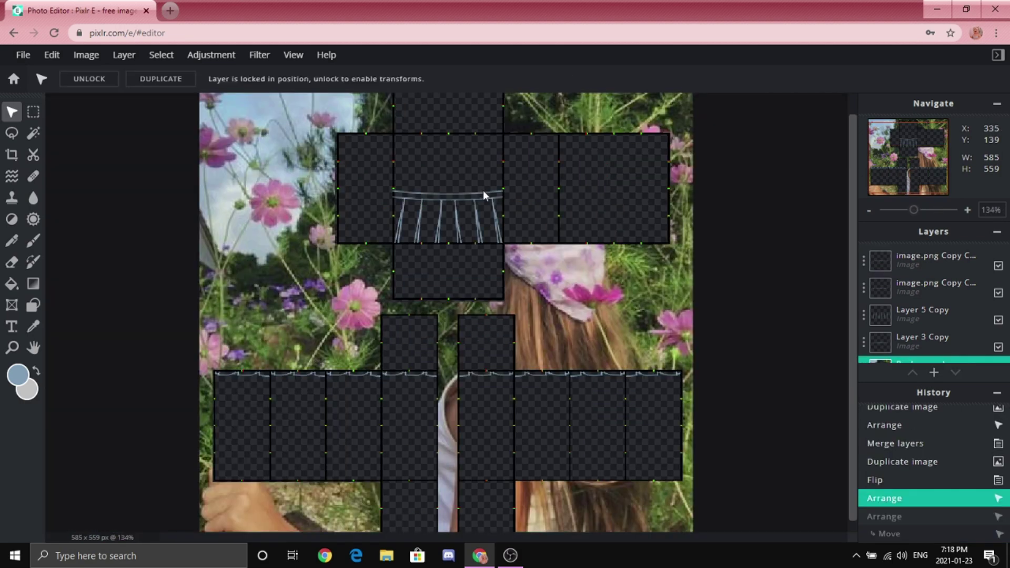
left_click(917, 268)
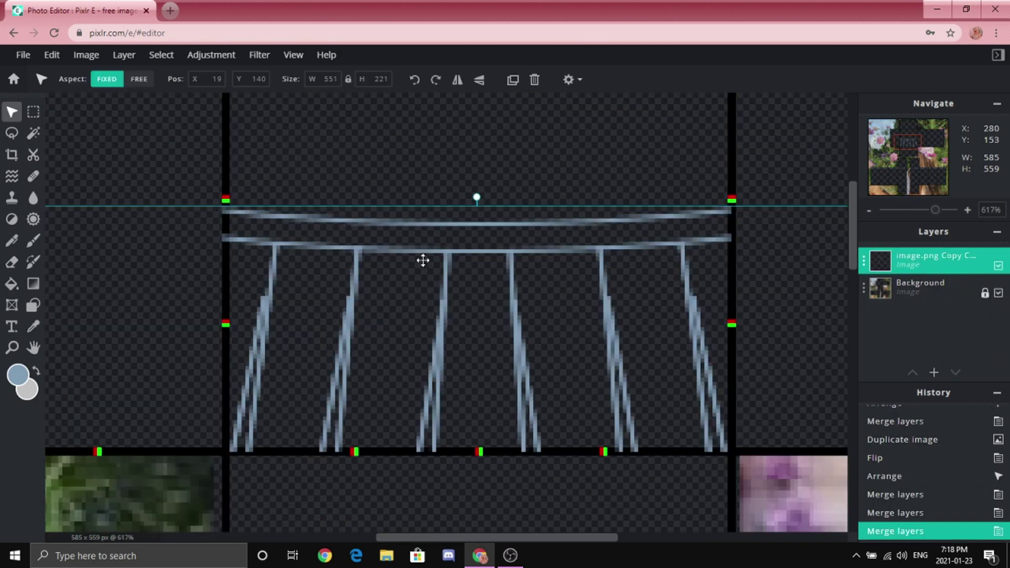
Marquee-select a 64 × 64 px area over the left half of the front torso panel's skirt, copy it and deselect.
left_click(41, 116)
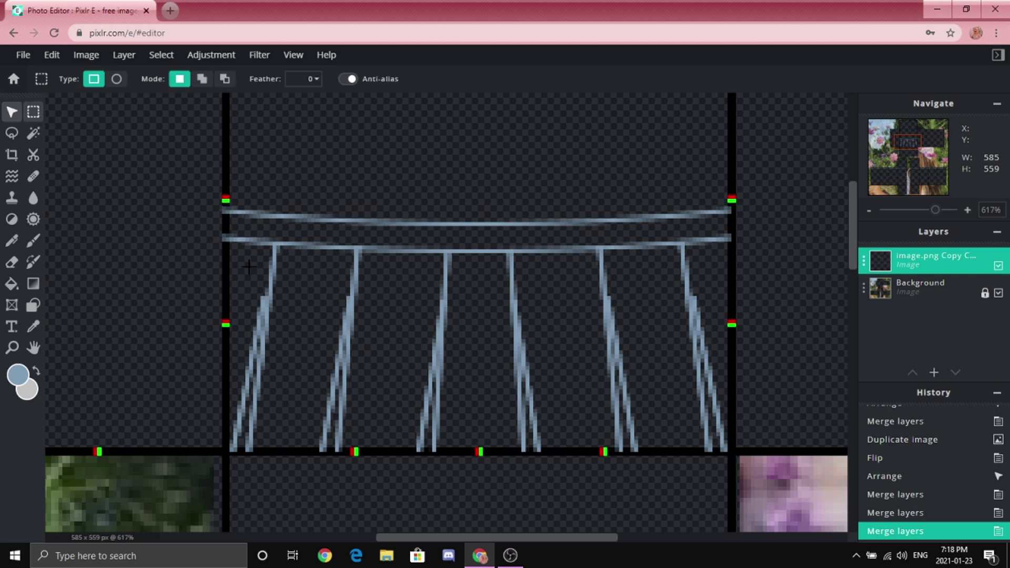
scroll(465, 421, "up", 1)
left_click_drag(217, 182, 477, 446)
scroll(479, 457, "up", 3)
scroll(476, 459, "up", 2)
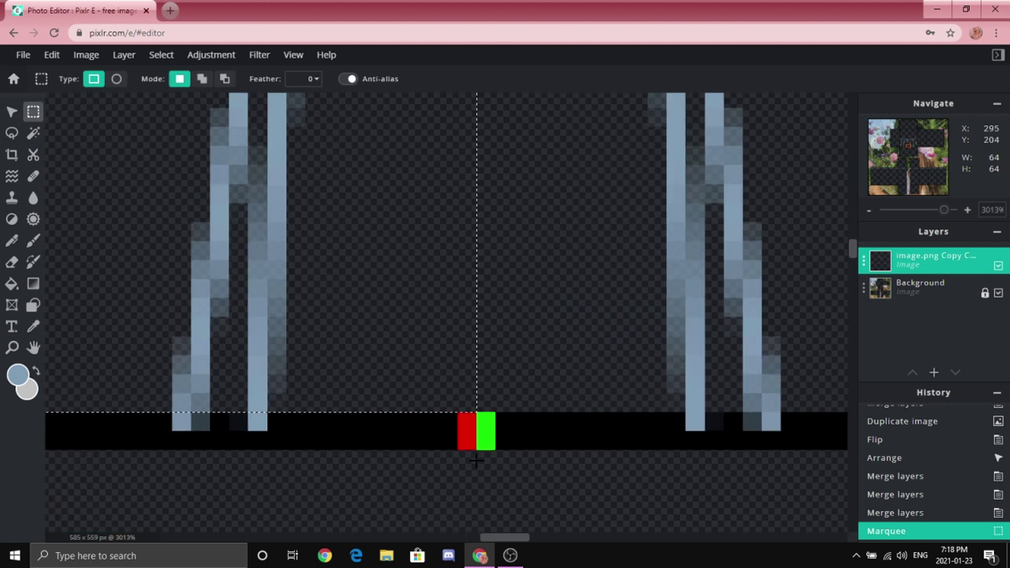
scroll(474, 409, "down", 6)
key("ctrl+c")
scroll(205, 213, "down", 2)
key("ctrl+d")
Paste the copied skirt half, flip it horizontally and align it on the side torso panel left of the front at X 165, Y 140.
scroll(57, 239, "up", 3)
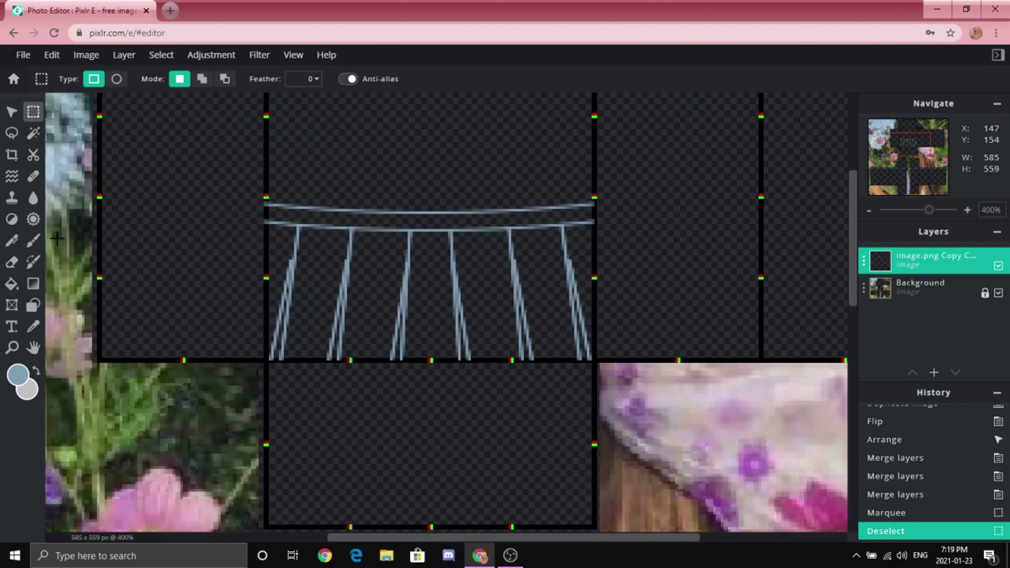
key("ctrl+v")
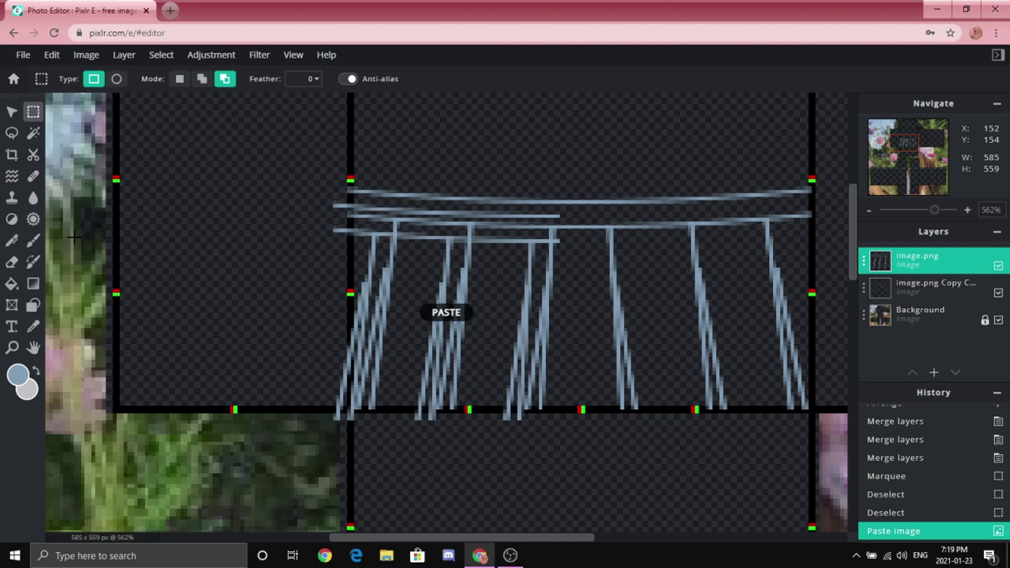
left_click(8, 111)
left_click_drag(512, 279, 293, 266)
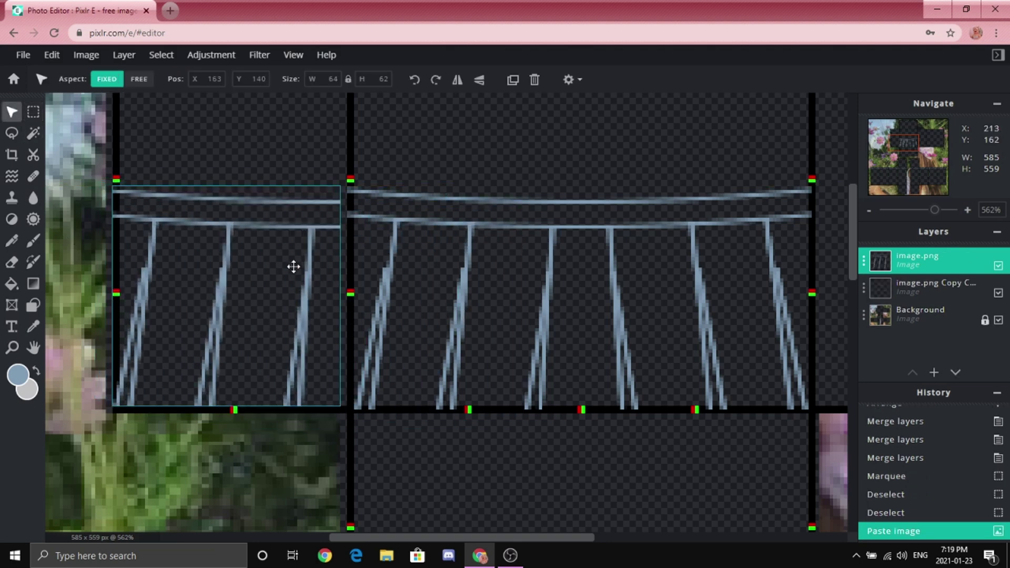
left_click(457, 79)
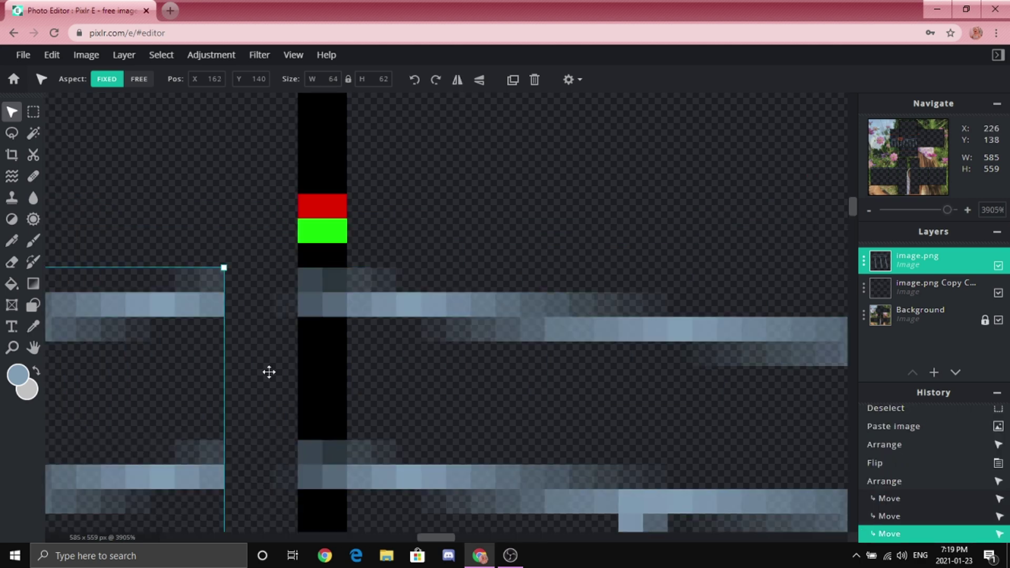
left_click_drag(181, 355, 248, 354)
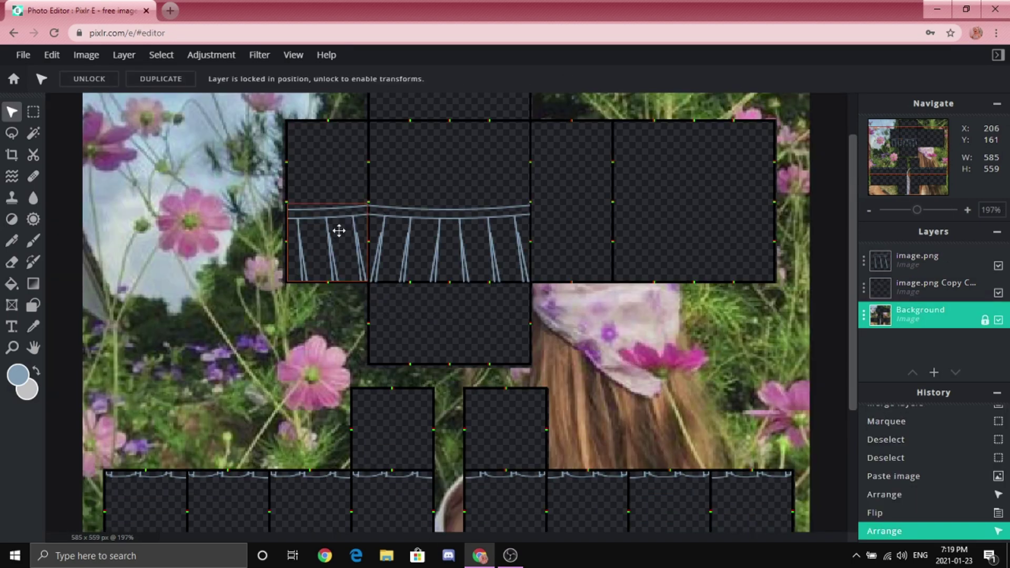
Duplicate the skirt half on the side torso panel, flip it horizontally and align it on the opposite side panel at X 361, Y 140.
left_click(339, 231)
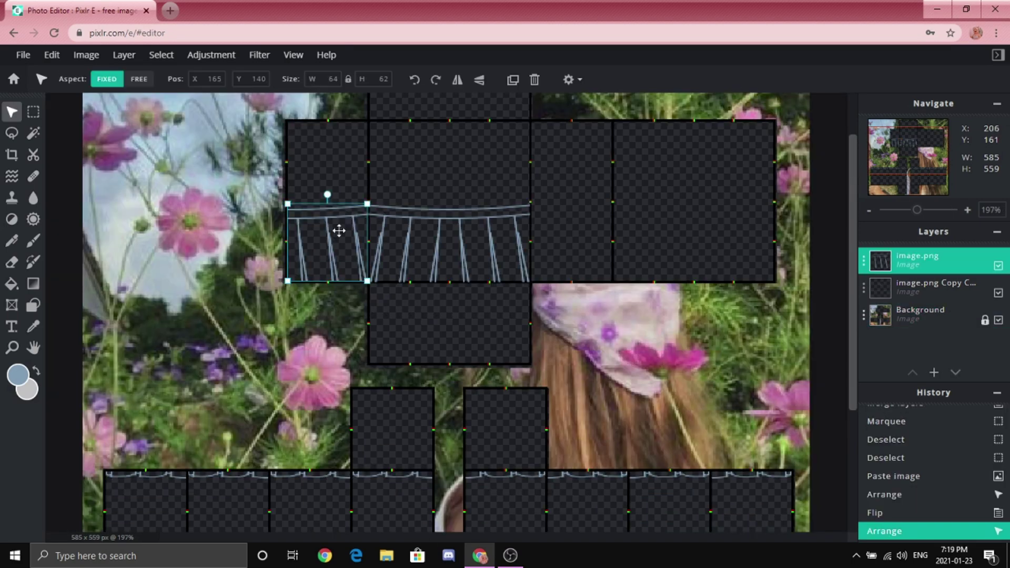
left_click(513, 80)
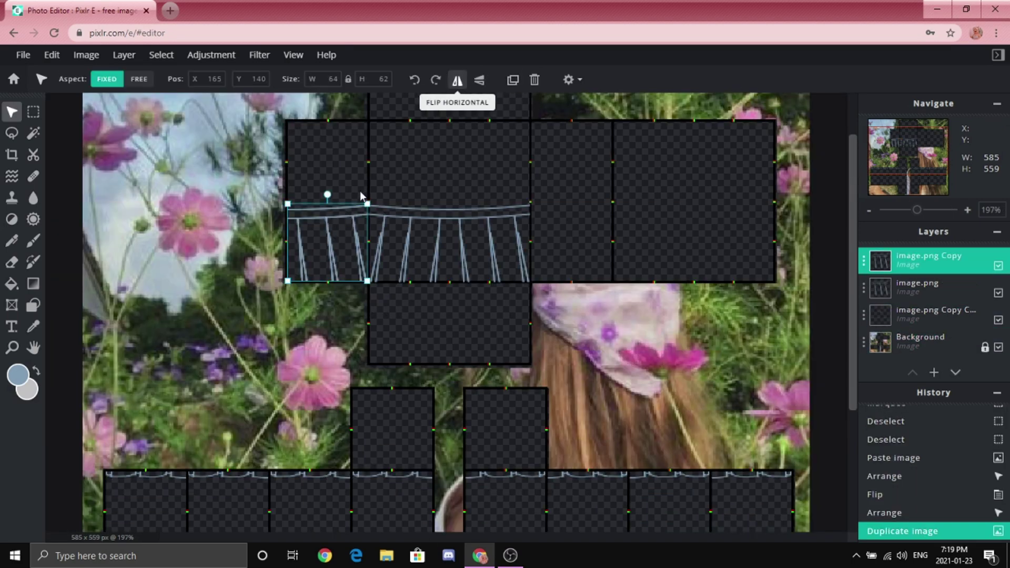
left_click(457, 80)
left_click_drag(338, 226, 589, 220)
scroll(613, 287, "up", 8)
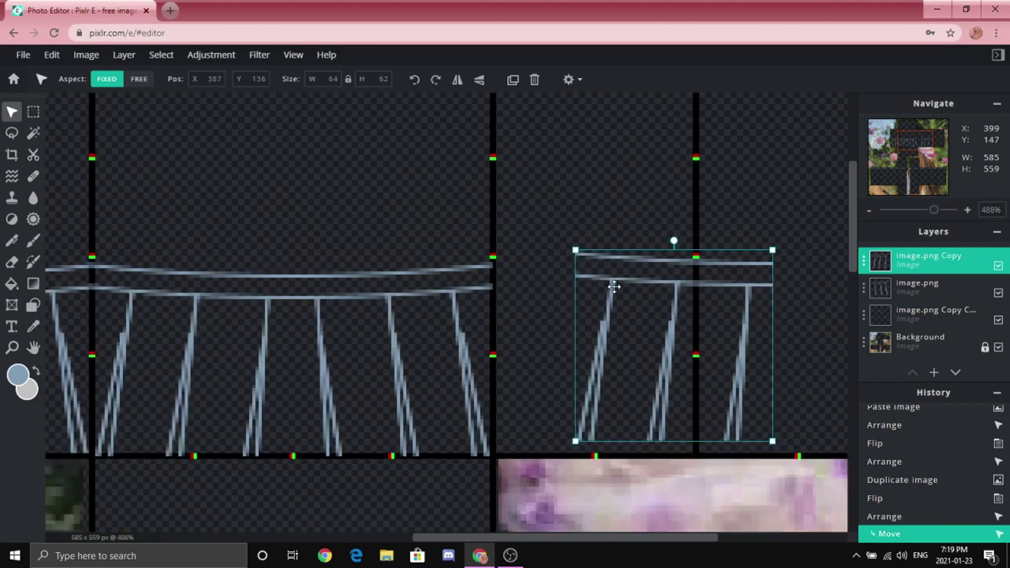
left_click_drag(412, 271, 379, 289)
scroll(333, 209, "down", 5)
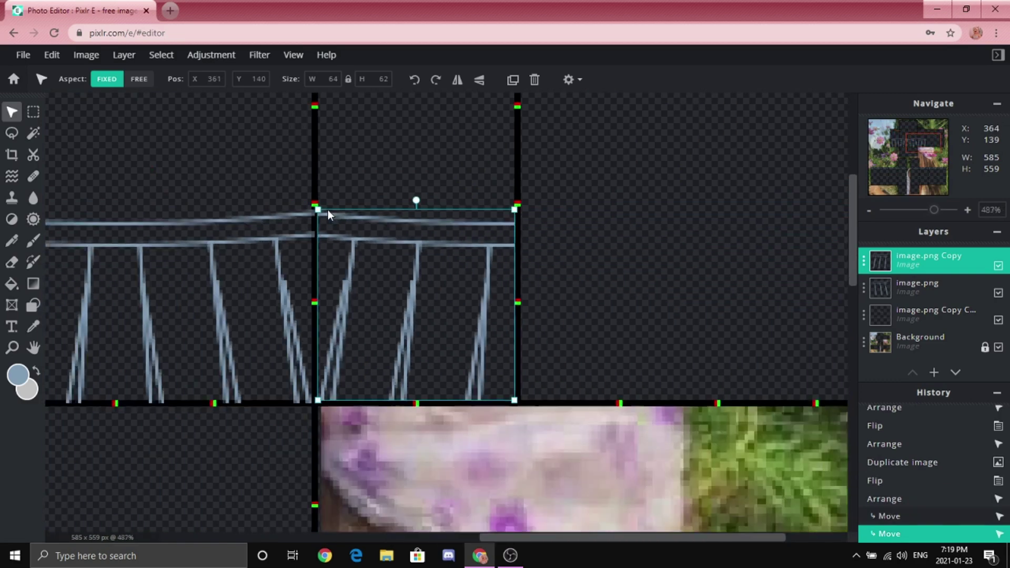
Marquee-select the full skirt section on the front torso panel in the main skirt layer and copy it.
left_click(607, 323)
scroll(607, 322, "down", 4)
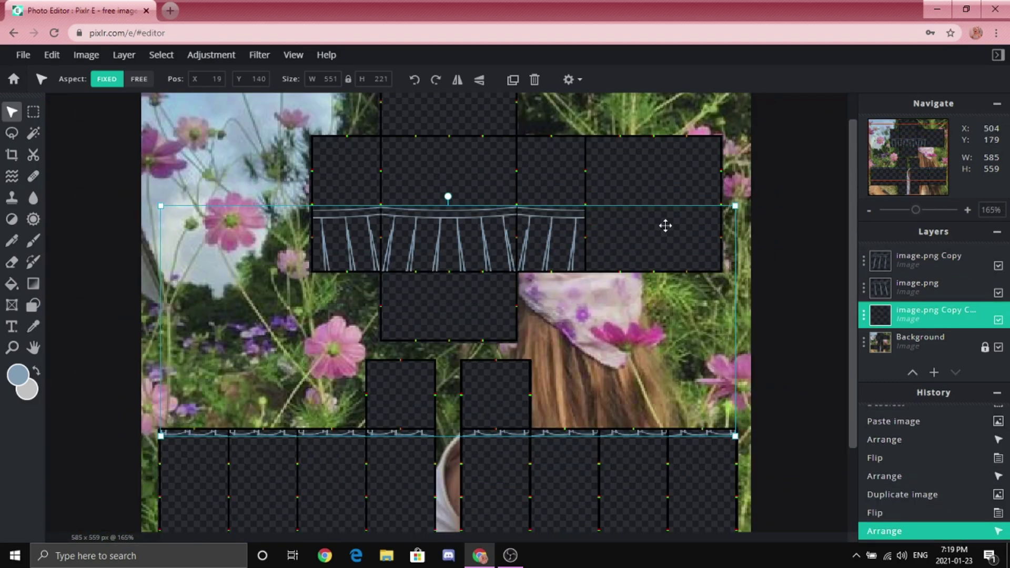
scroll(447, 203, "up", 3)
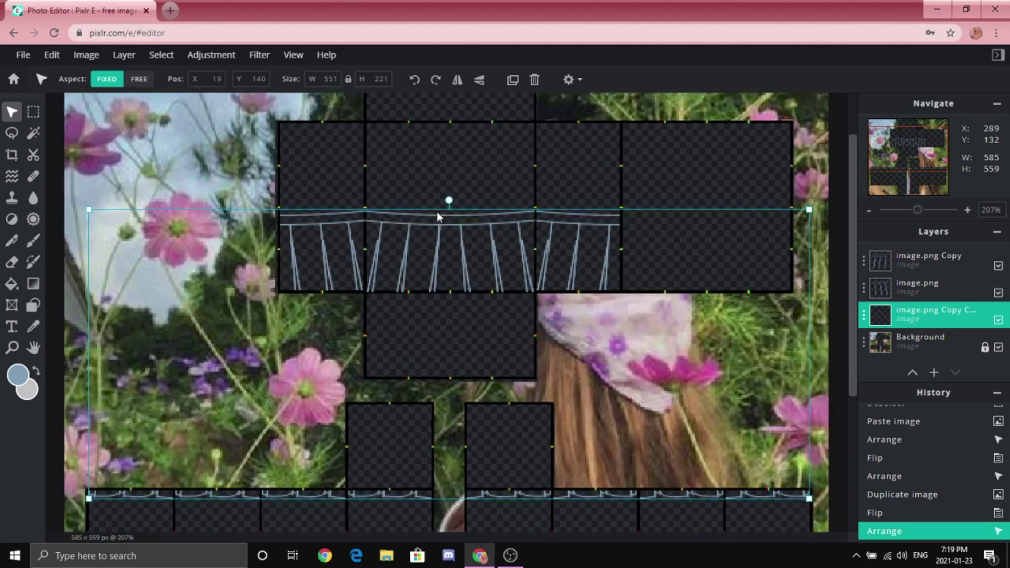
scroll(442, 271, "down", 2)
scroll(413, 357, "up", 5)
scroll(434, 270, "up", 1)
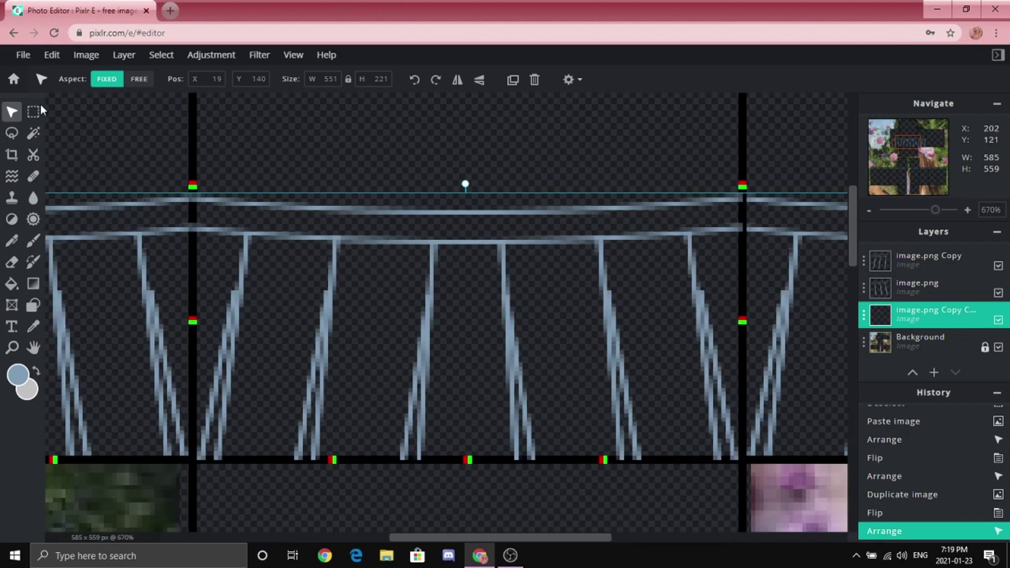
left_click(33, 111)
left_click_drag(197, 165, 736, 455)
scroll(436, 320, "down", 5)
key("ctrl+c")
Paste the copied front skirt section and align it on the back torso panel at X 427, Y 143.
key("ctrl+v")
left_click_drag(554, 348, 507, 244)
scroll(685, 276, "up", 4)
scroll(588, 297, "up", 1)
scroll(588, 297, "up", 6)
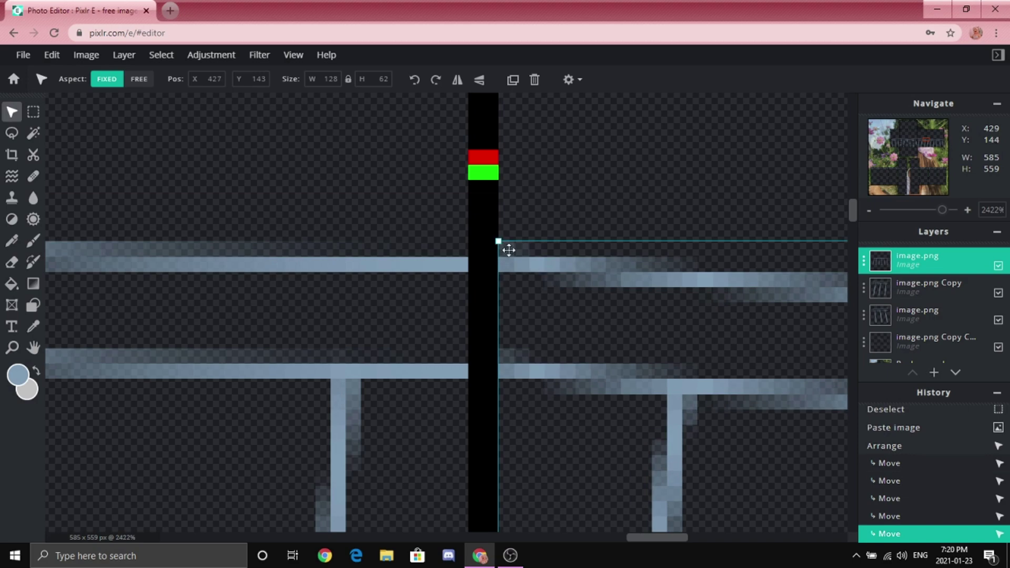
scroll(489, 237, "down", 6)
scroll(484, 235, "down", 9)
scroll(483, 235, "up", 1)
Marquee-select a 128 × 72 px area over the front torso panel's skirt on the main skirt layer, copy it and deselect.
left_click(459, 339)
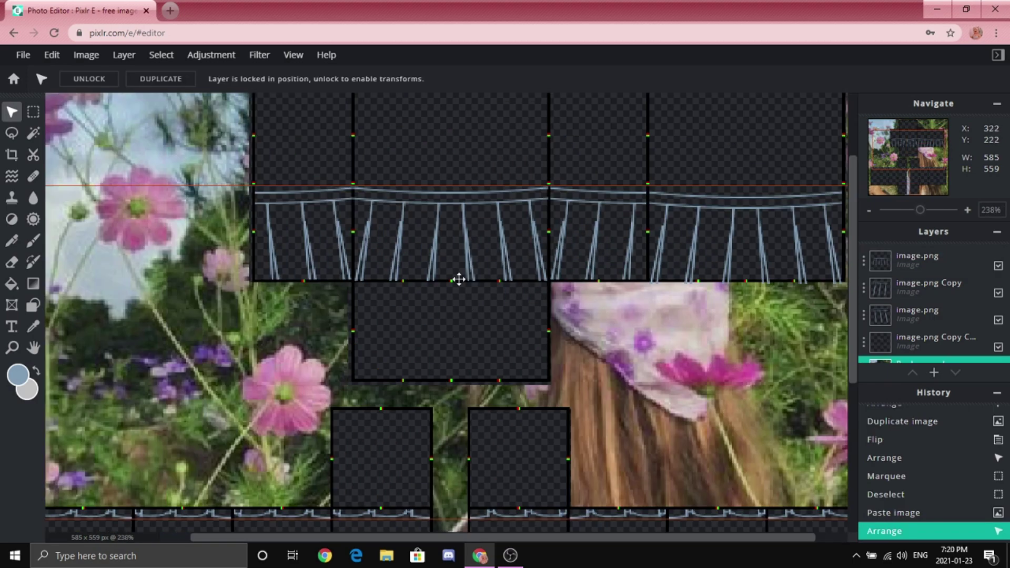
scroll(456, 194, "up", 2)
left_click(467, 233)
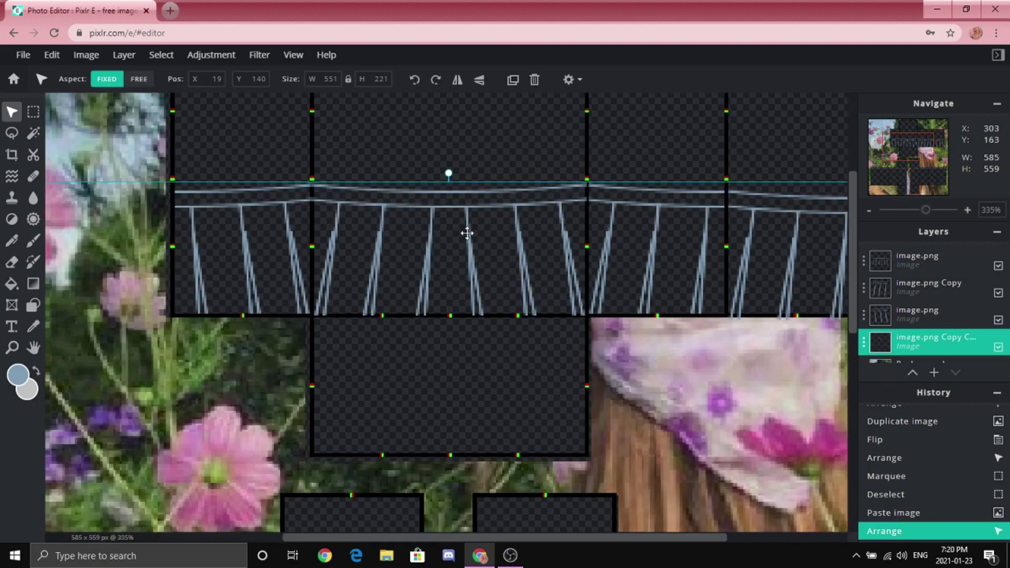
scroll(445, 238, "up", 3)
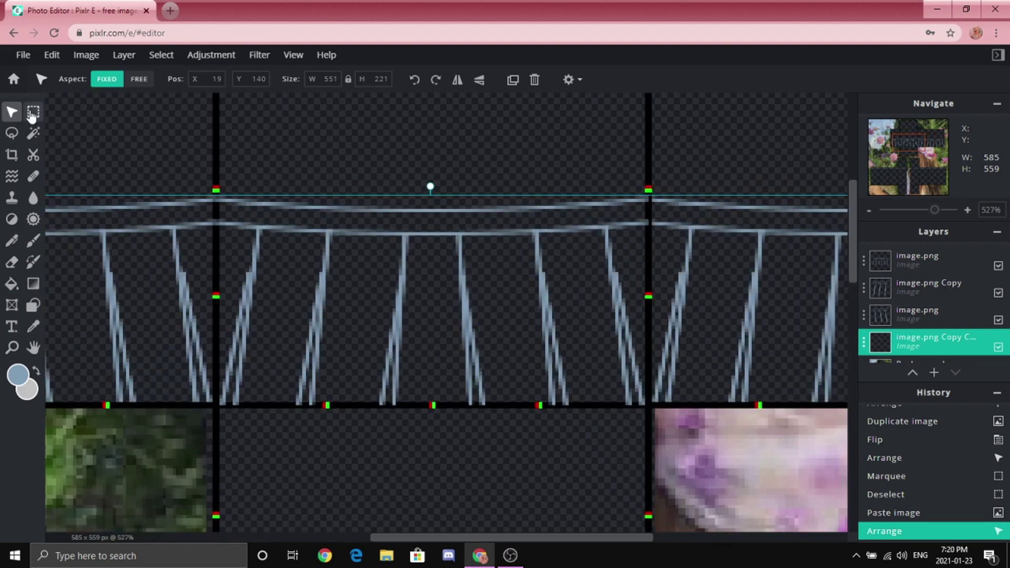
left_click(32, 112)
left_click_drag(220, 182, 645, 404)
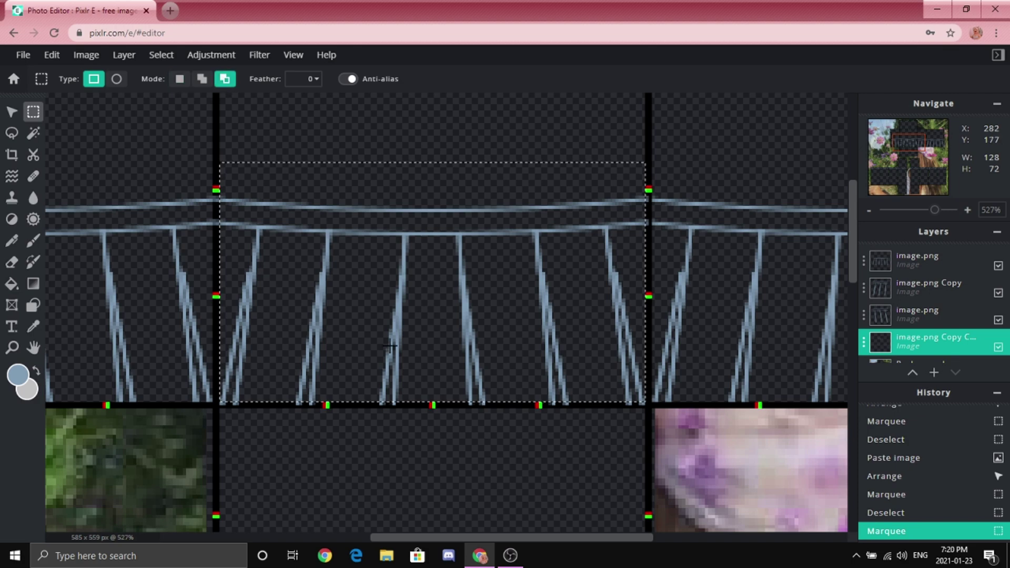
key("ctrl+c")
key("ctrl+d")
Paste the copied skirt section, flip it vertically and place it on the torso's bottom panel below the front.
scroll(395, 407, "down", 3)
key("ctrl+v")
left_click(479, 80)
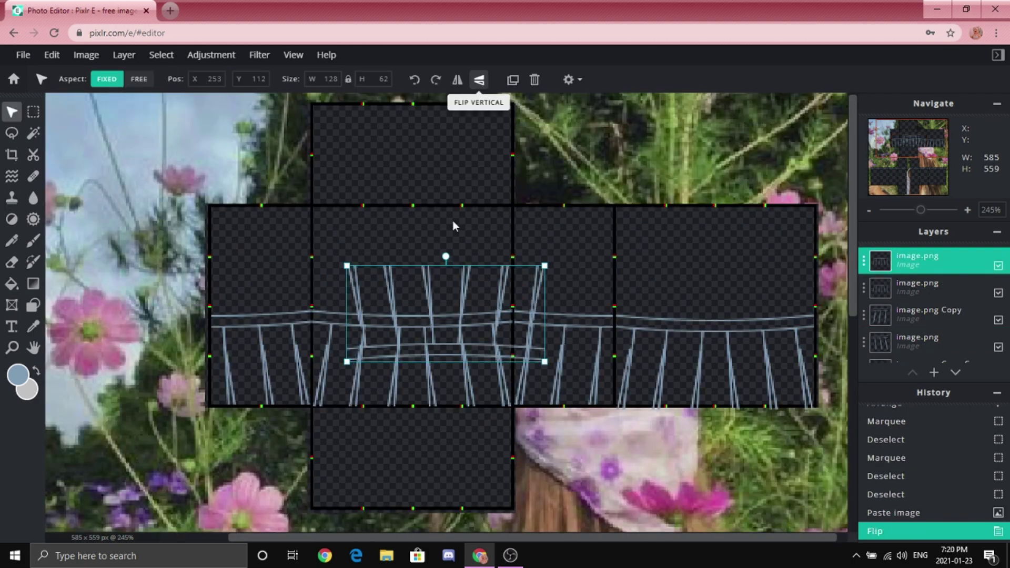
left_click_drag(427, 291, 387, 383)
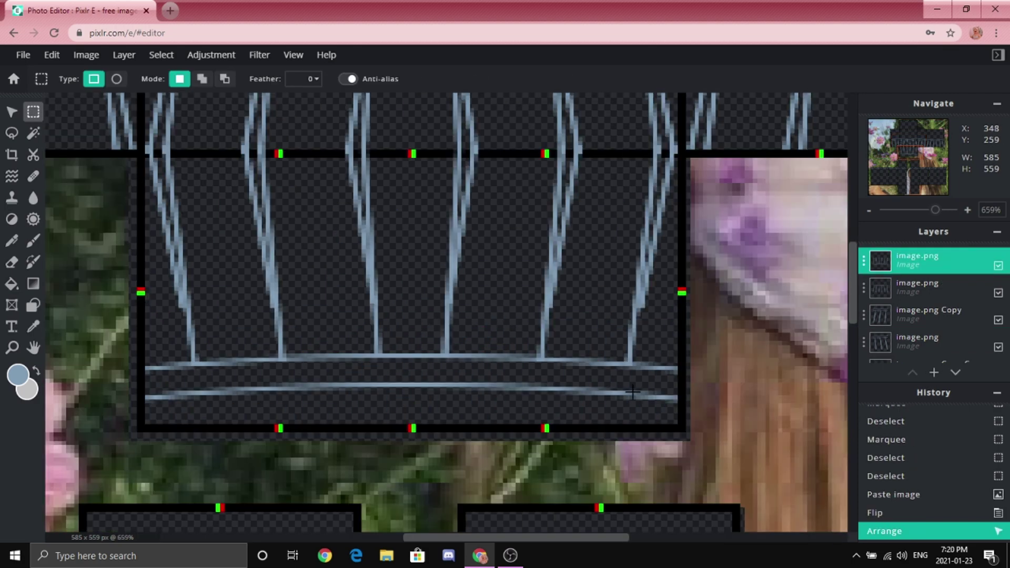
Clear the waistband from the flipped copy with a 144 × 30 px marquee and move the remaining pleats up to X 231, Y 204.
left_click_drag(121, 349, 720, 475)
scroll(399, 355, "up", 3)
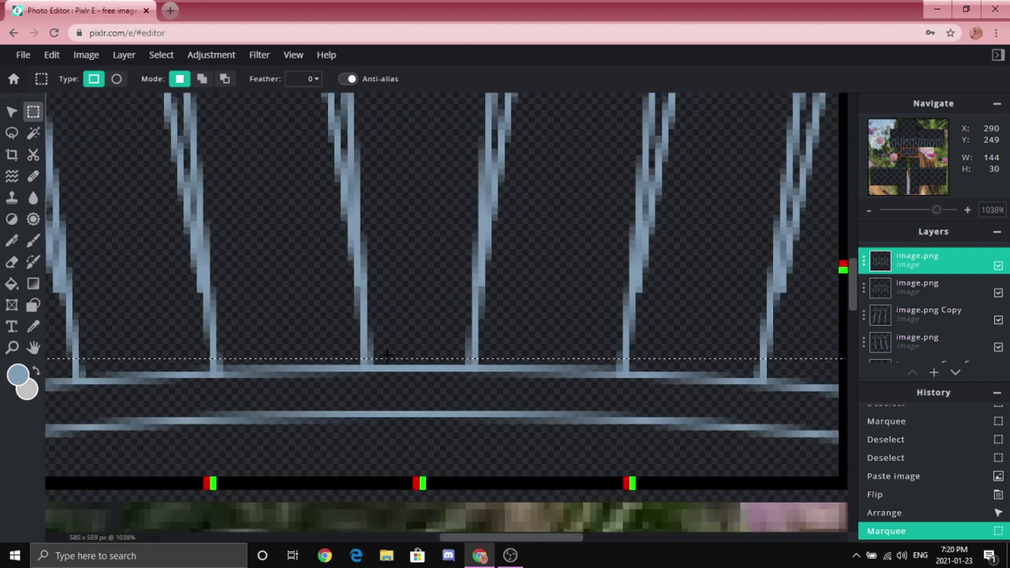
scroll(387, 355, "down", 4)
key("Delete")
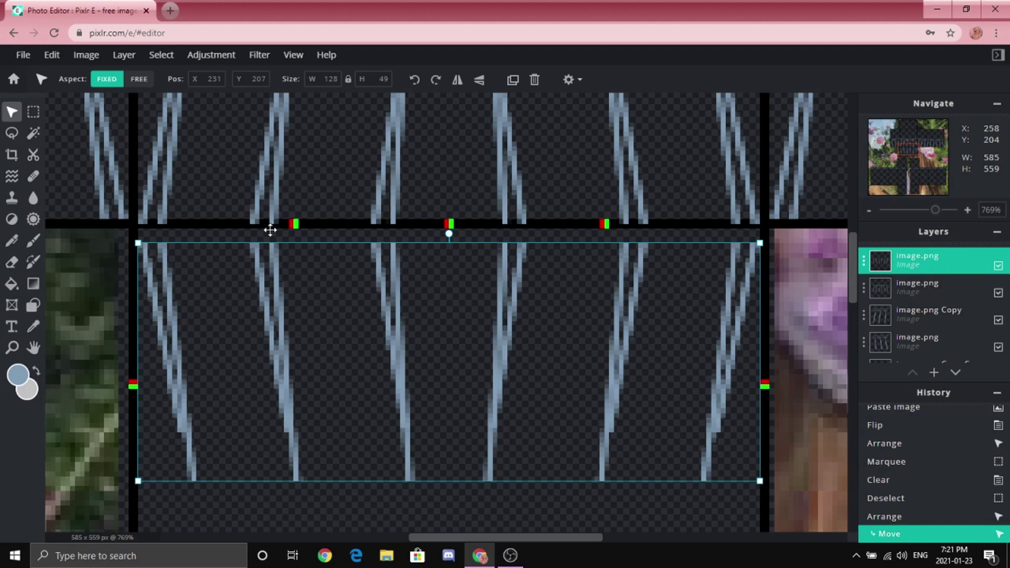
scroll(270, 235, "up", 2)
left_click_drag(298, 333, 302, 316)
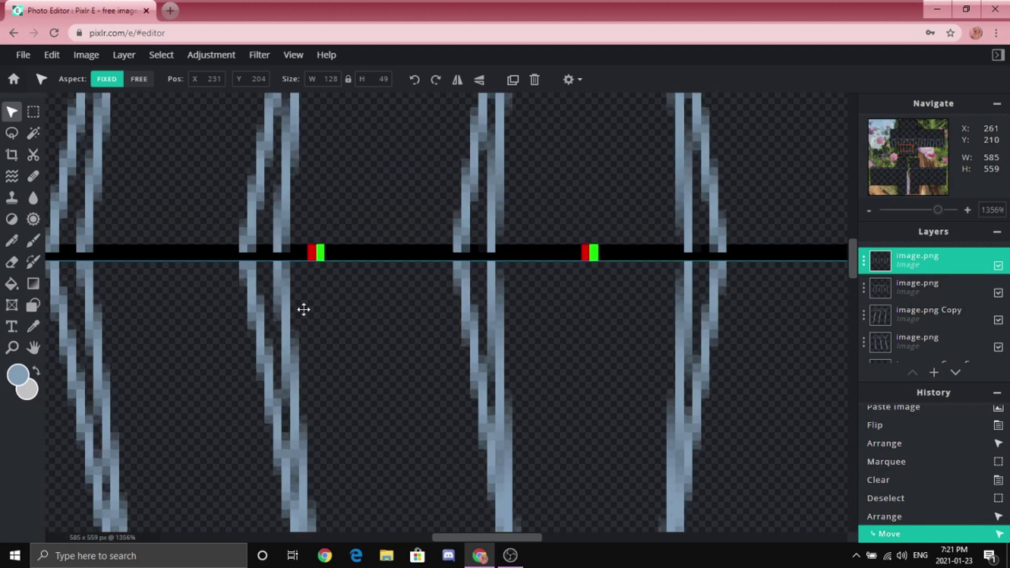
scroll(287, 271, "down", 3)
scroll(288, 271, "down", 3)
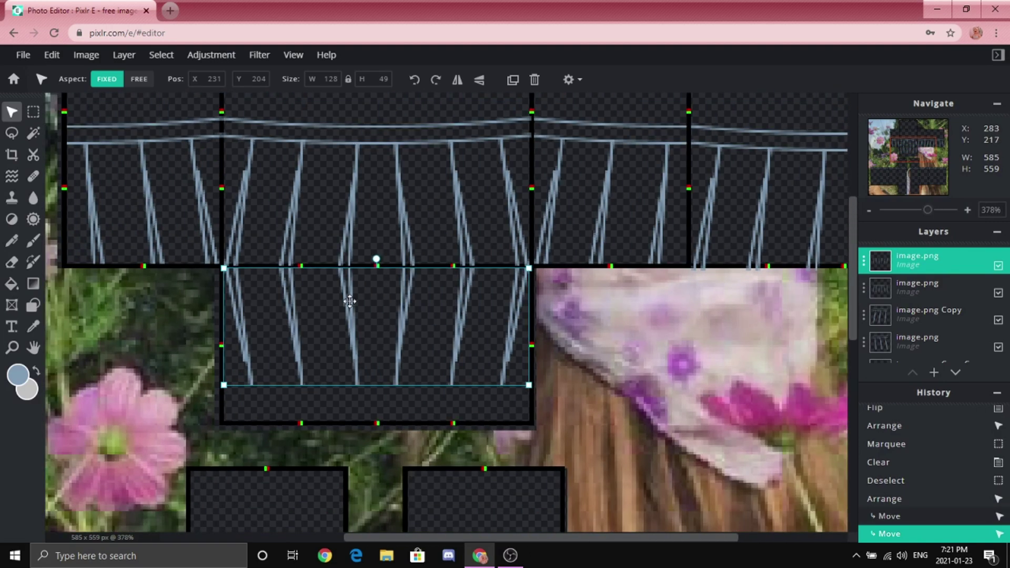
Stretch the pleats downward to a height of 64 px so they fill the torso's bottom panel, and apply the transform.
key("ctrl+t")
scroll(408, 367, "up", 3)
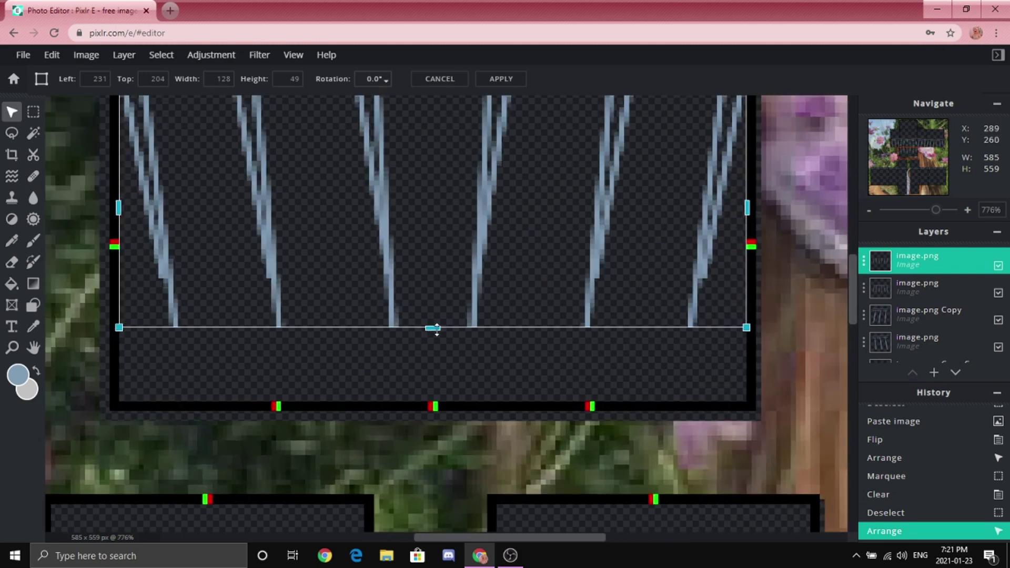
left_click_drag(437, 329, 445, 403)
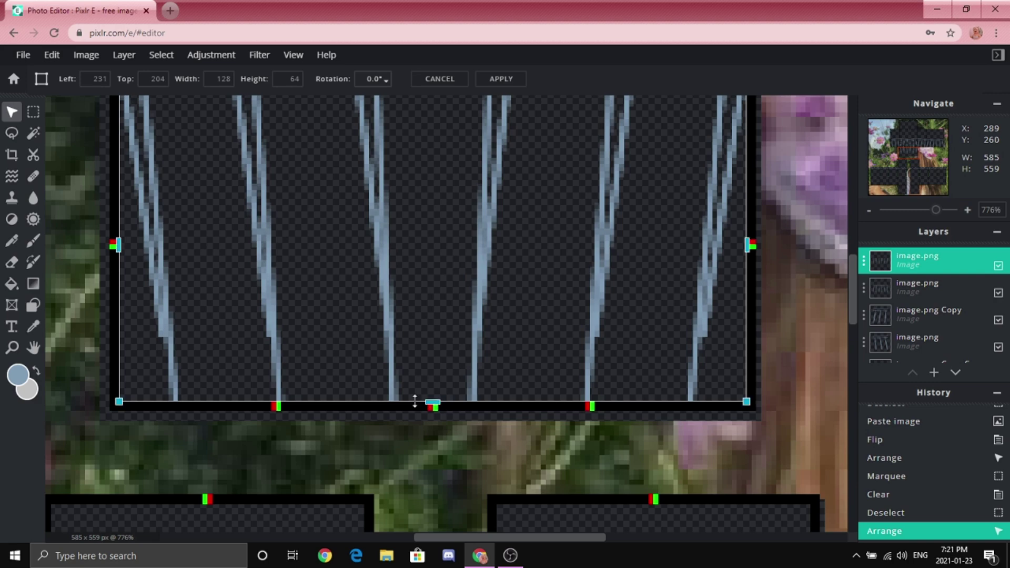
left_click(372, 403)
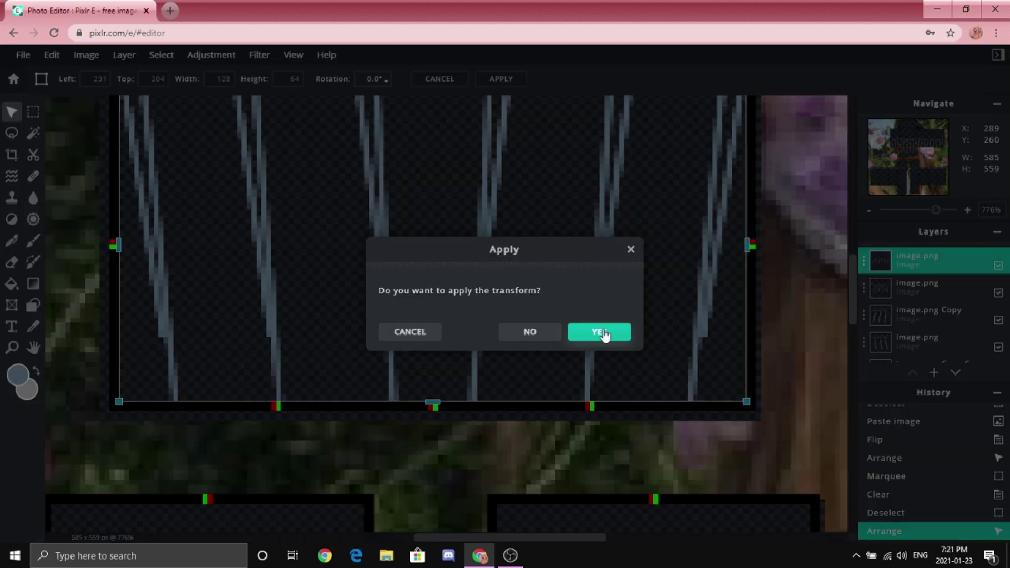
left_click(595, 335)
Marquee-select a 64 × 63 px area over the left half of the front torso panel's skirt and copy it.
scroll(329, 329, "down", 6)
left_click(329, 330)
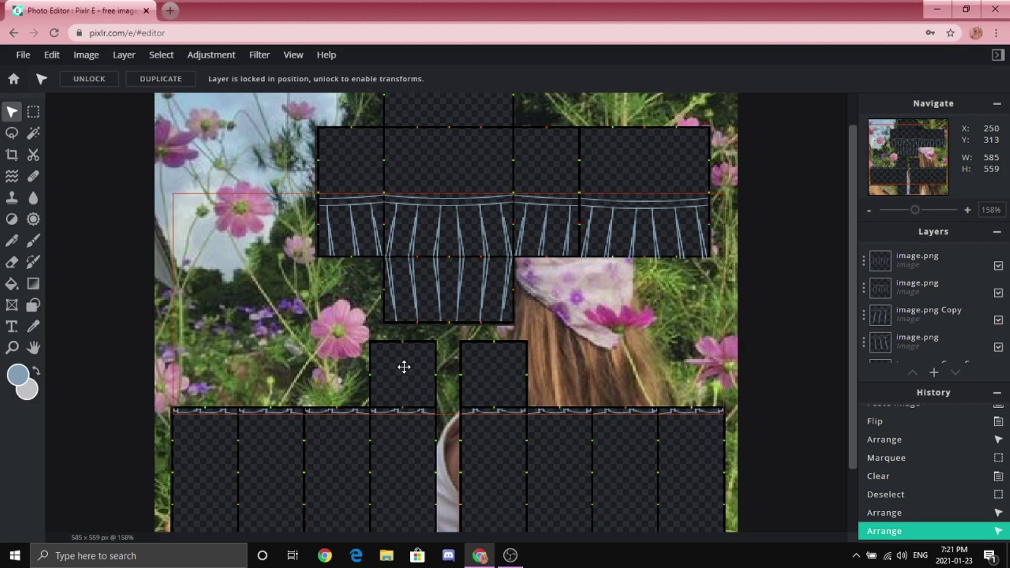
scroll(404, 367, "up", 3)
scroll(386, 385, "down", 3)
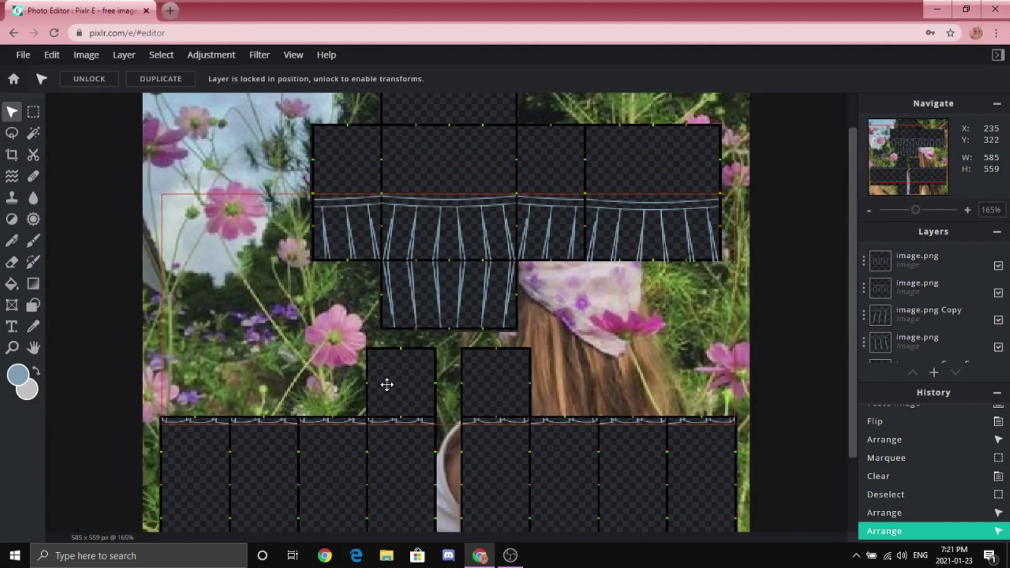
scroll(444, 204, "up", 7)
key("m")
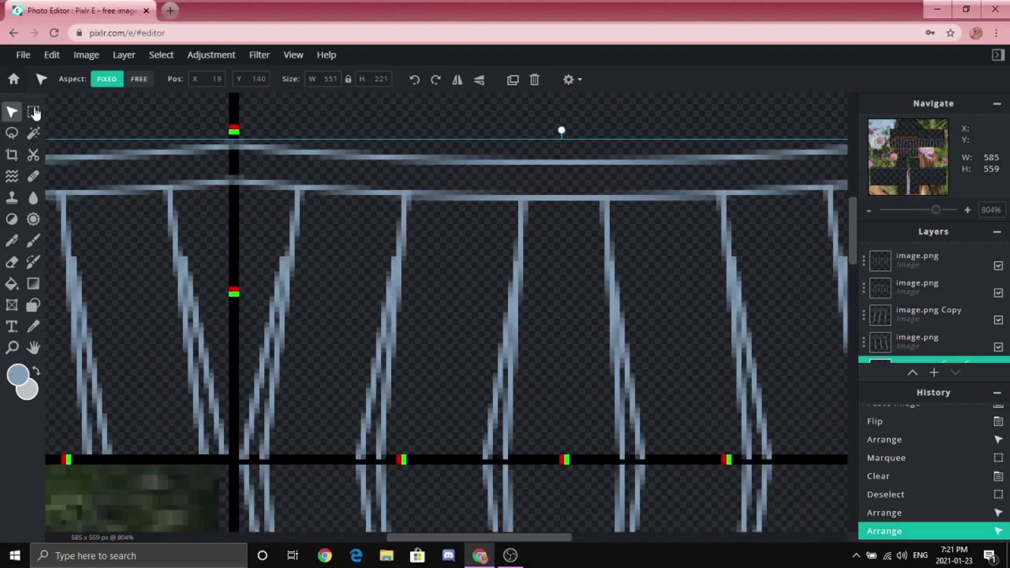
left_click_drag(240, 138, 565, 455)
key("ctrl+c")
Paste the copied skirt half near the leg panels and clear its waistband with a 110 × 21 px marquee, keeping only the pleats.
scroll(377, 262, "down", 3)
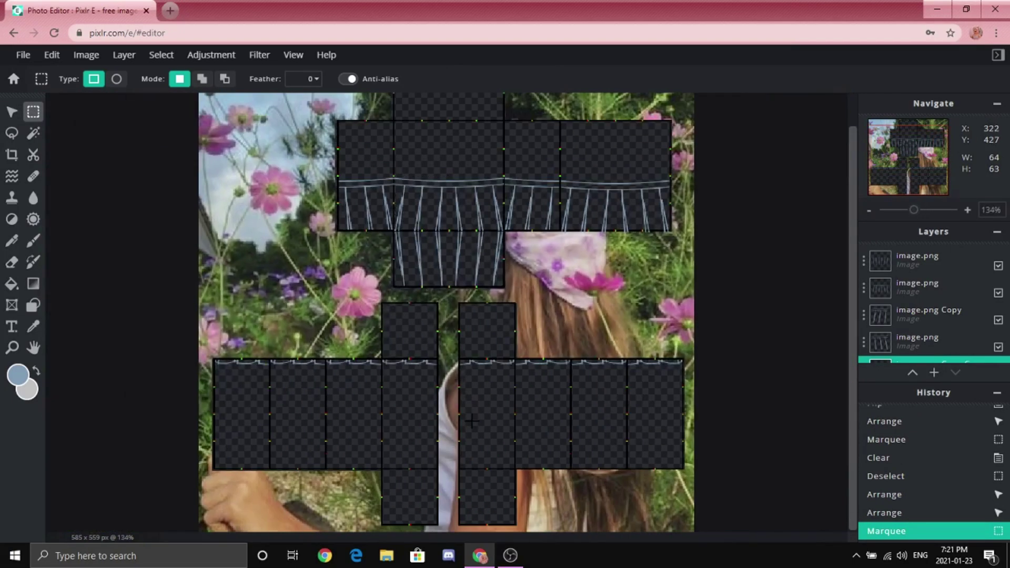
scroll(377, 262, "up", 2)
key("ctrl+v")
left_click_drag(299, 170, 705, 244)
scroll(562, 243, "up", 1)
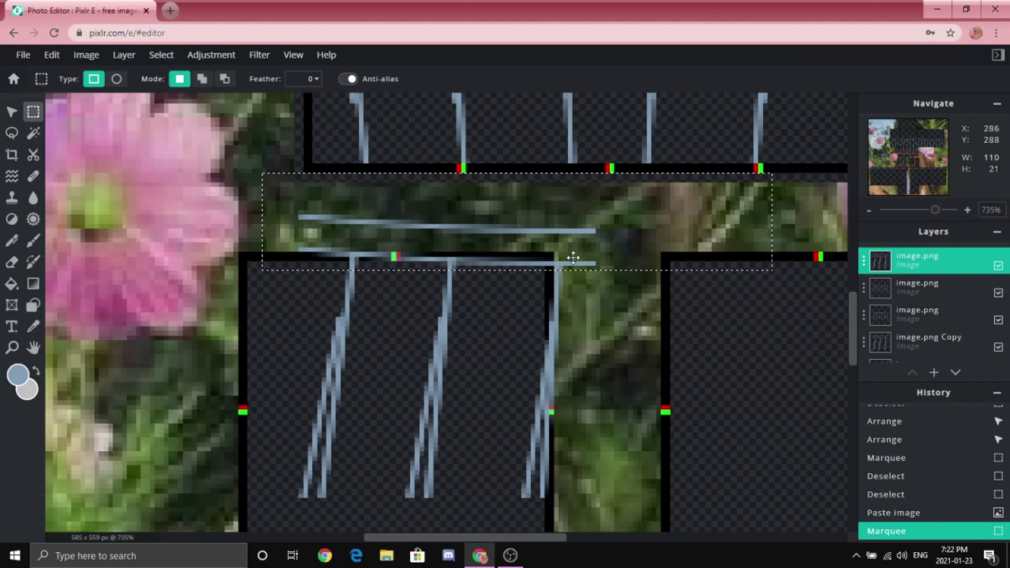
key("Delete")
left_click(403, 372)
Move the remaining pleats into the top panel of the left leg at X 217, resting on its lower edge.
key("v")
scroll(403, 373, "down", 3)
left_click_drag(463, 398, 433, 426)
scroll(405, 452, "up", 5)
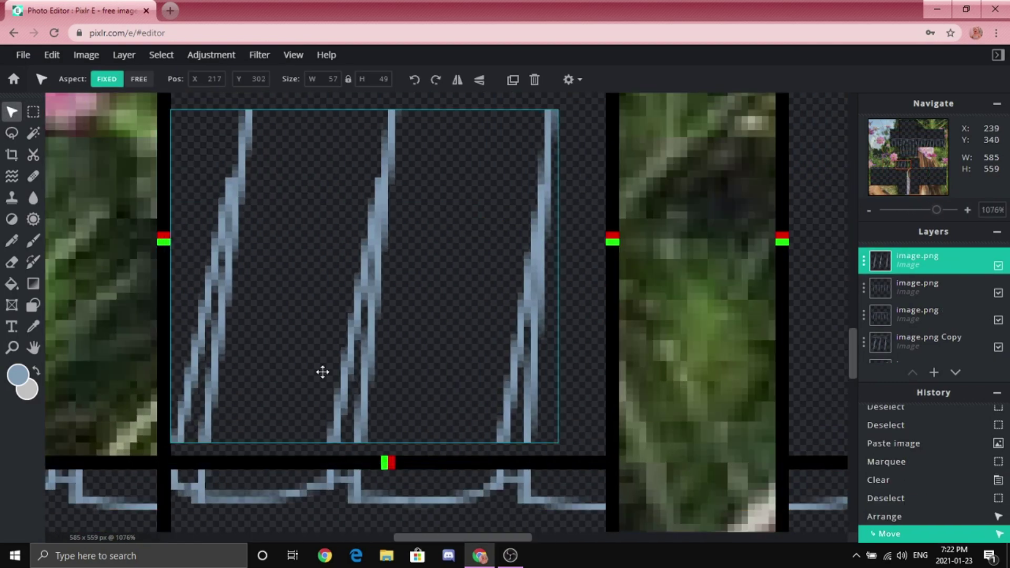
left_click_drag(321, 368, 326, 380)
scroll(332, 373, "down", 2)
Stretch the leg panel's pleats upward to a height of 65 px with the top at 288, and apply the transform.
key("ctrl+alt+t")
left_click_drag(354, 202, 367, 128)
left_click(592, 329)
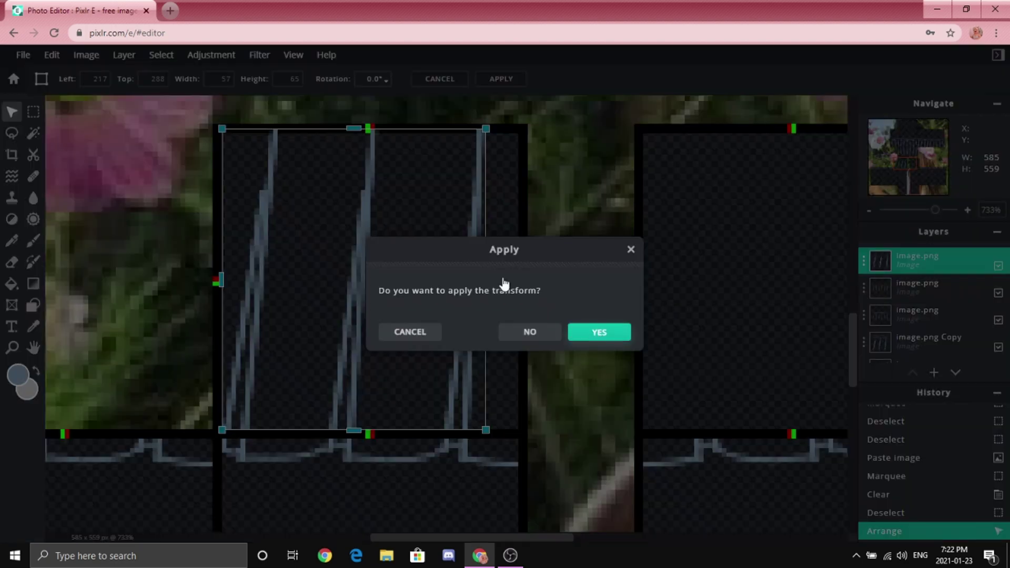
left_click(598, 332)
Duplicate the leg-top pleats, flip the copy horizontally and align it on the right leg's top panel at X 315, Y 288.
scroll(457, 405, "down", 6)
scroll(454, 337, "up", 4)
left_click(321, 331)
left_click(512, 80)
left_click(458, 80)
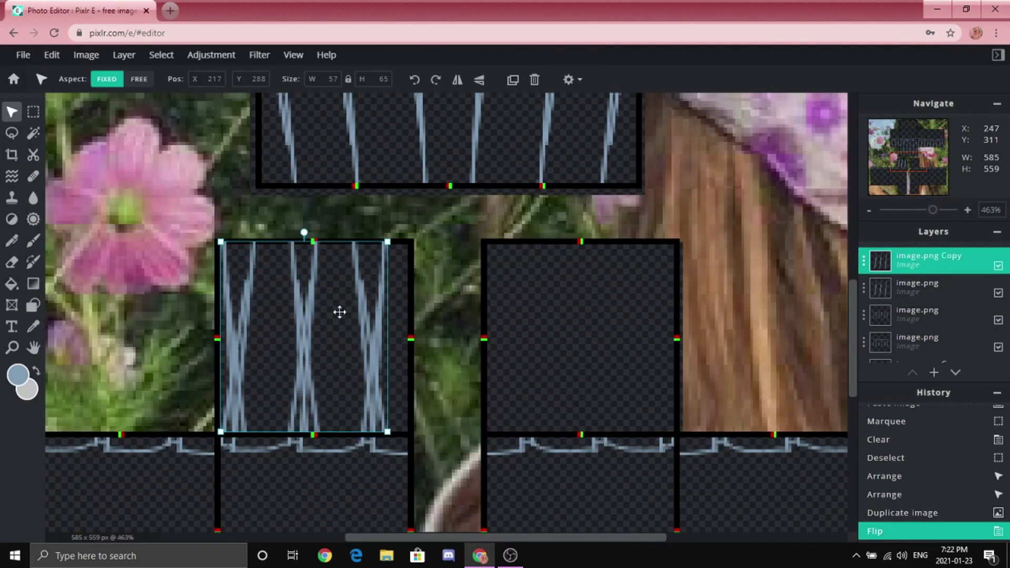
left_click_drag(332, 337, 603, 334)
scroll(609, 466, "up", 5)
scroll(416, 286, "down", 6)
Merge all the skirt layers above the background into a single layer.
left_click(535, 459)
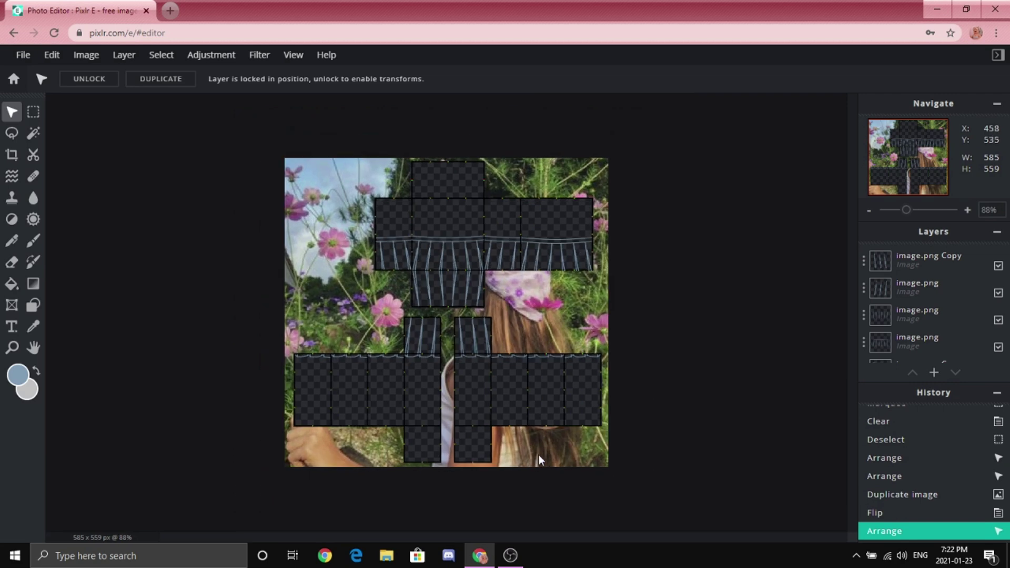
left_click(887, 271)
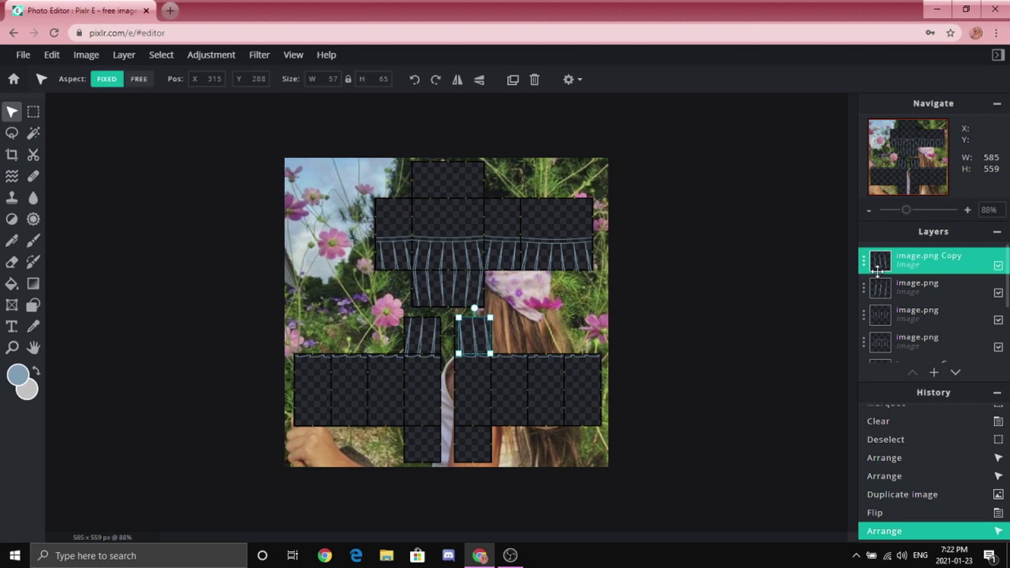
key("ctrl+e")
key("ctrl+e")
key("ctrl+e")
key("ctrl+e")
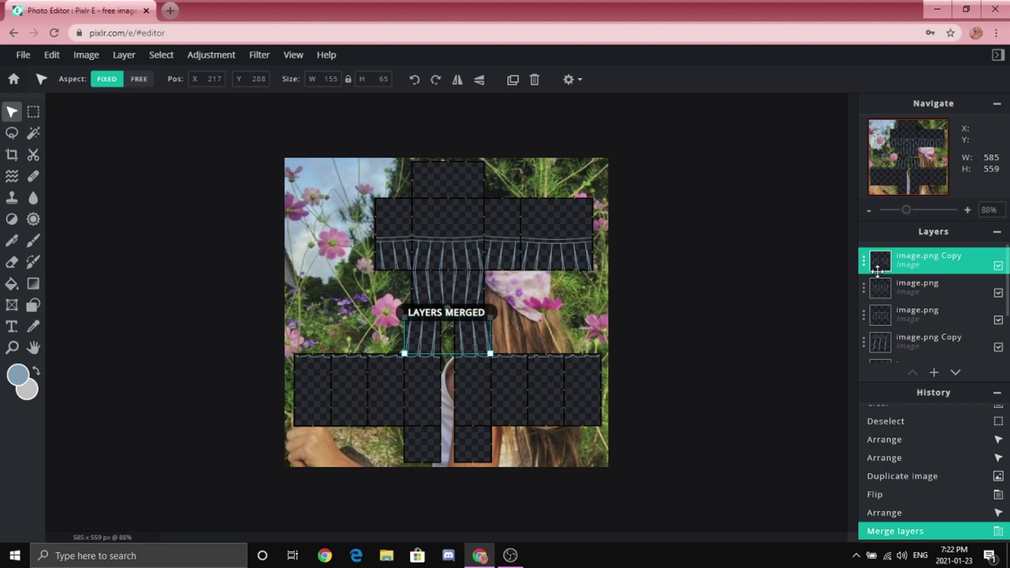
key("ctrl+e")
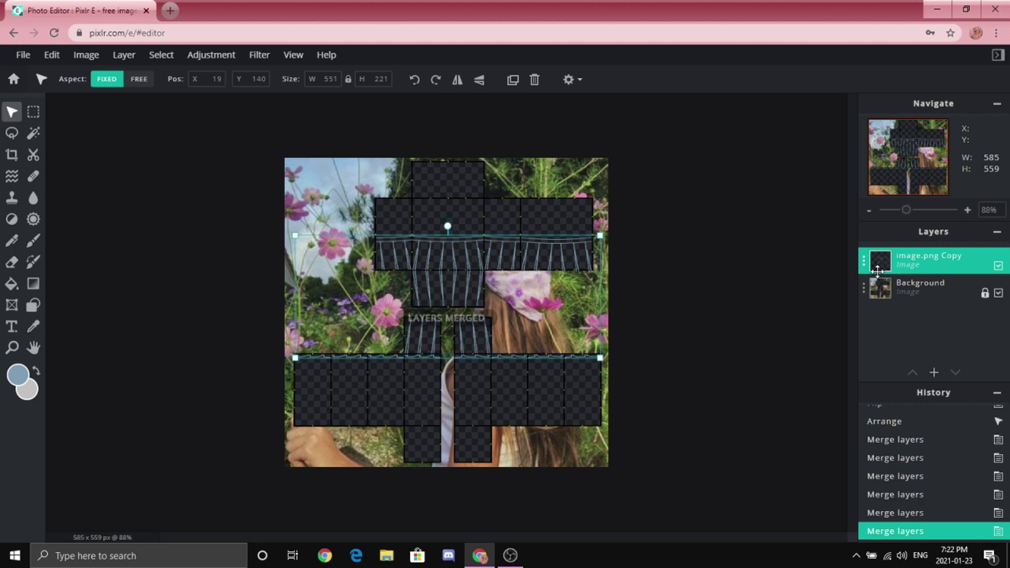
left_click(481, 418)
scroll(481, 418, "up", 1)
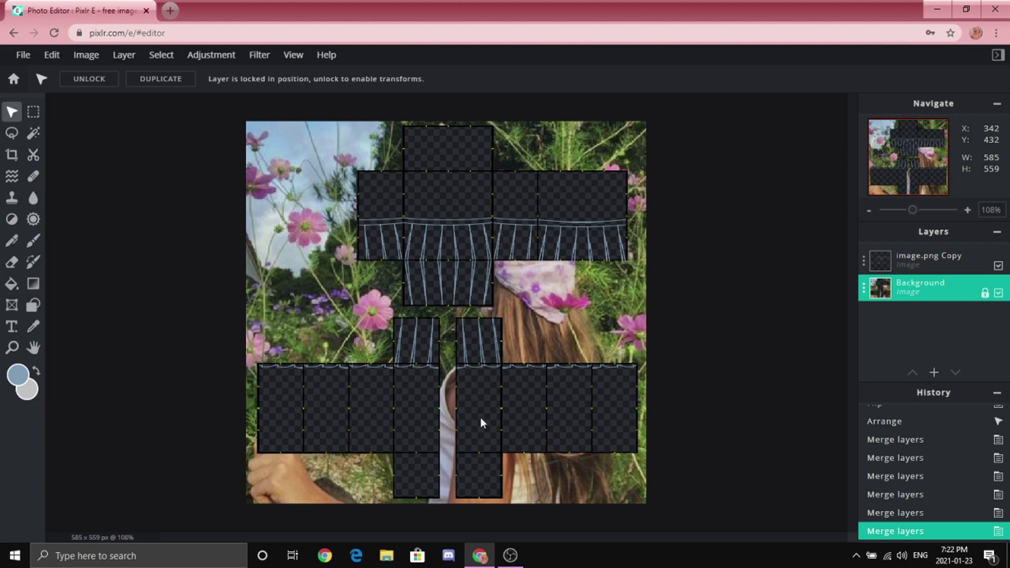
scroll(713, 189, "up", 2)
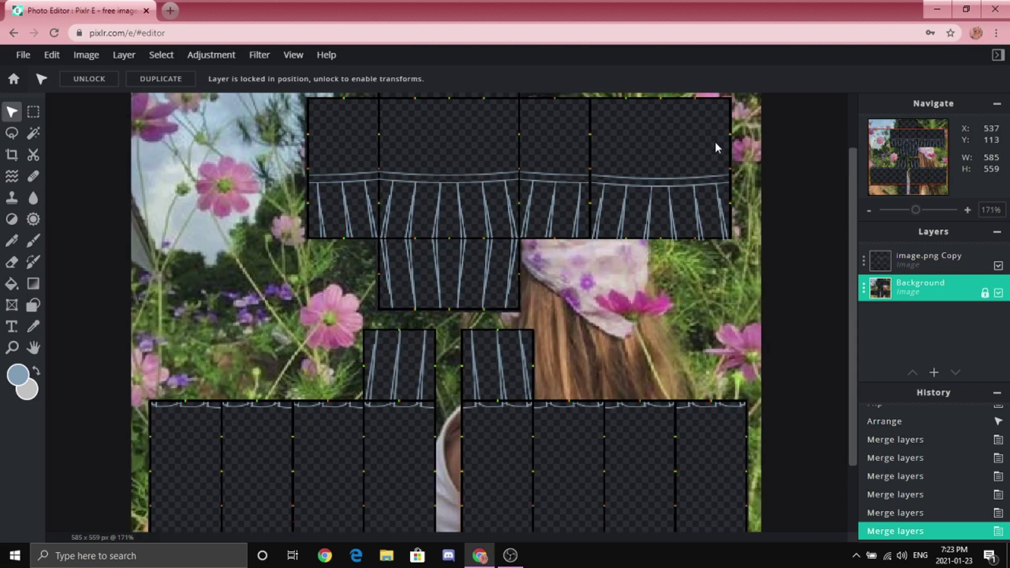
Select the skirt band across all torso panels with a rectangular marquee of 393 × 63 px.
scroll(717, 144, "up", 1)
key("m")
left_click_drag(247, 184, 806, 273)
scroll(429, 202, "up", 4)
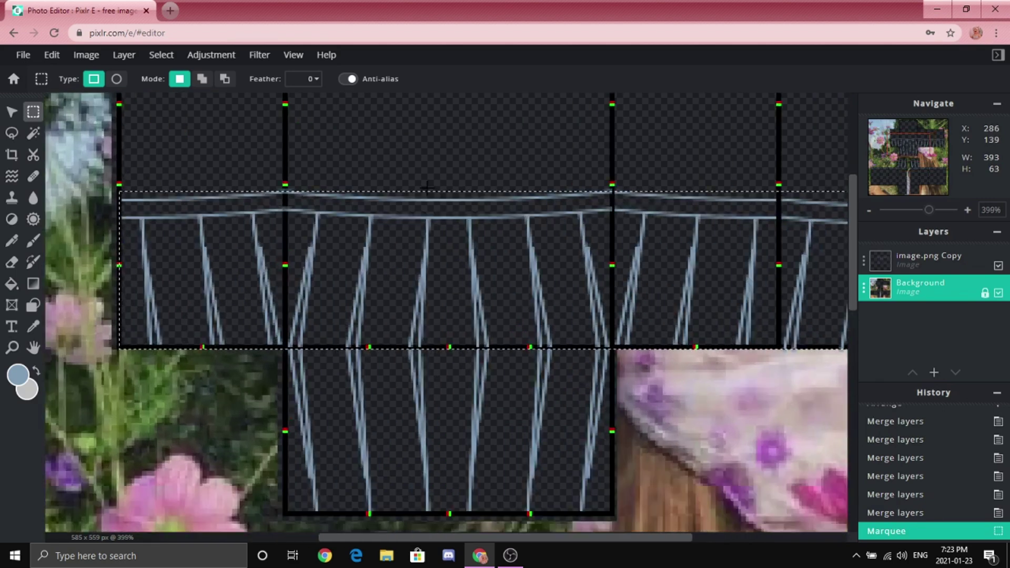
scroll(427, 187, "down", 4)
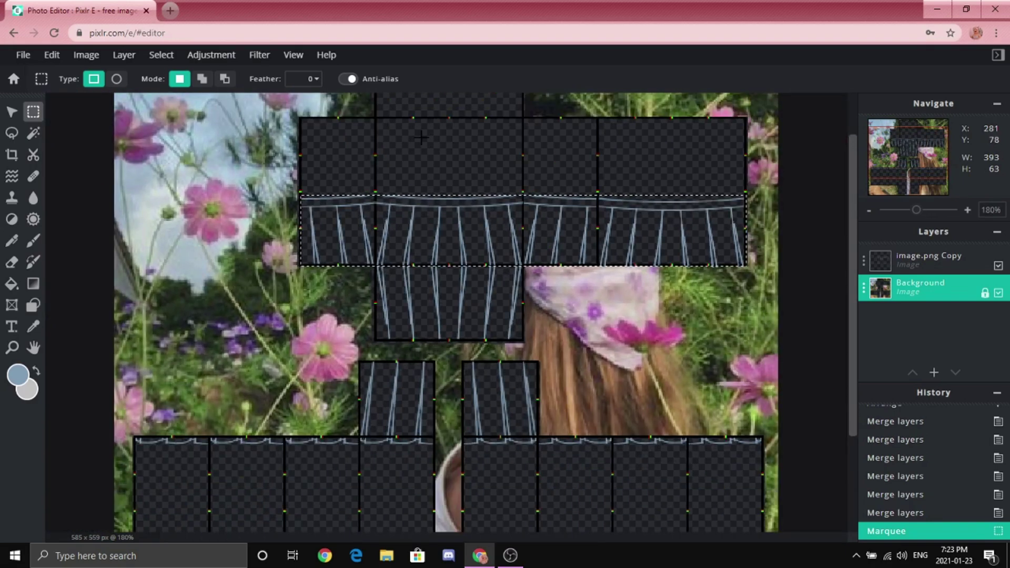
scroll(504, 189, "up", 5)
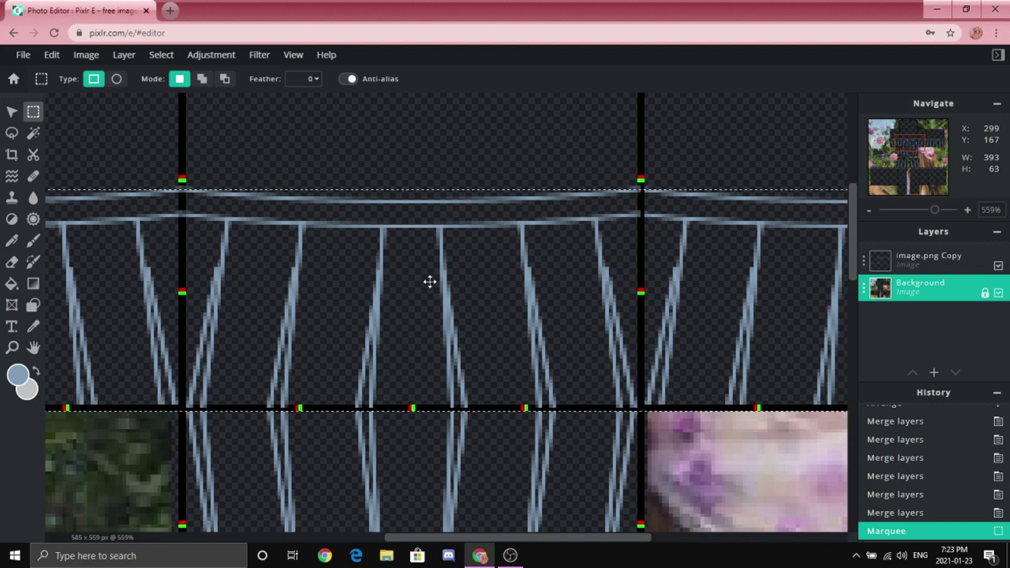
scroll(430, 283, "down", 3)
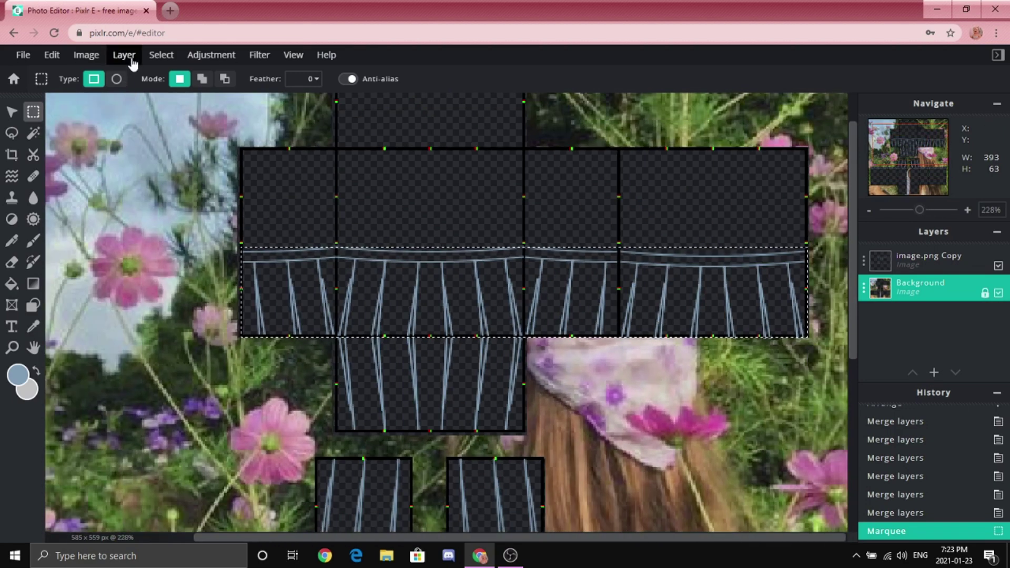
Add a new layer and set the foreground colour to a pale blue lighter than the outlines.
left_click(125, 55)
left_click(126, 72)
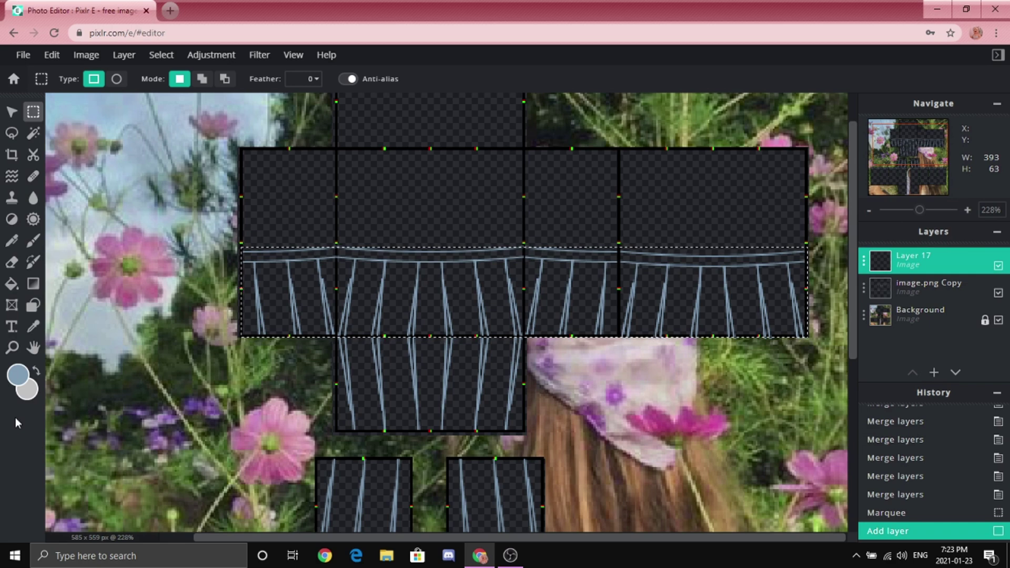
left_click(17, 375)
mouse_move(413, 252)
left_mouse_down()
mouse_move(388, 230)
mouse_move(395, 221)
mouse_move(375, 232)
left_mouse_up()
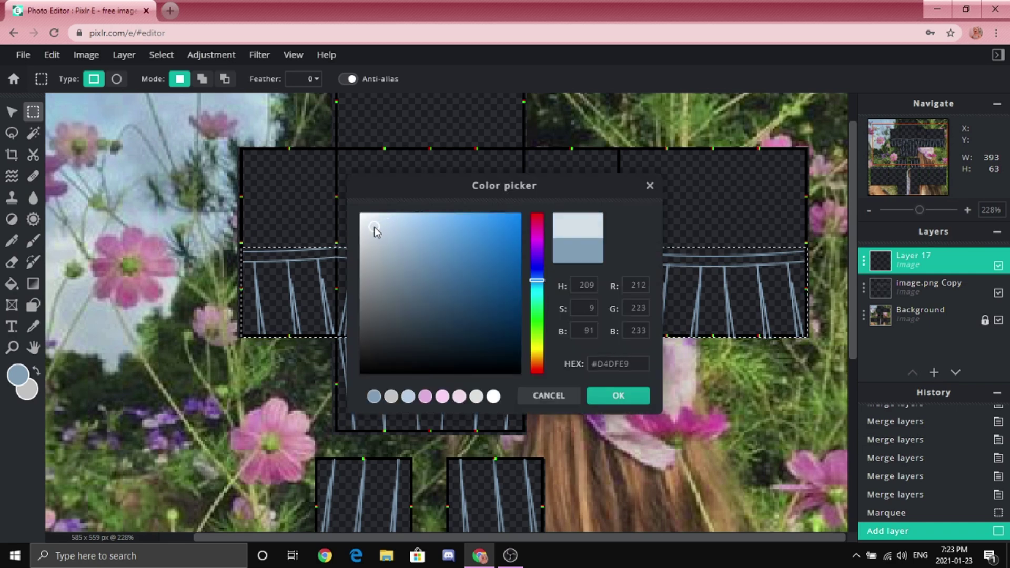
left_click(619, 396)
Fill the selected torso band with the pale blue and place its layer beneath the skirt outline layer.
scroll(156, 298, "down", 1)
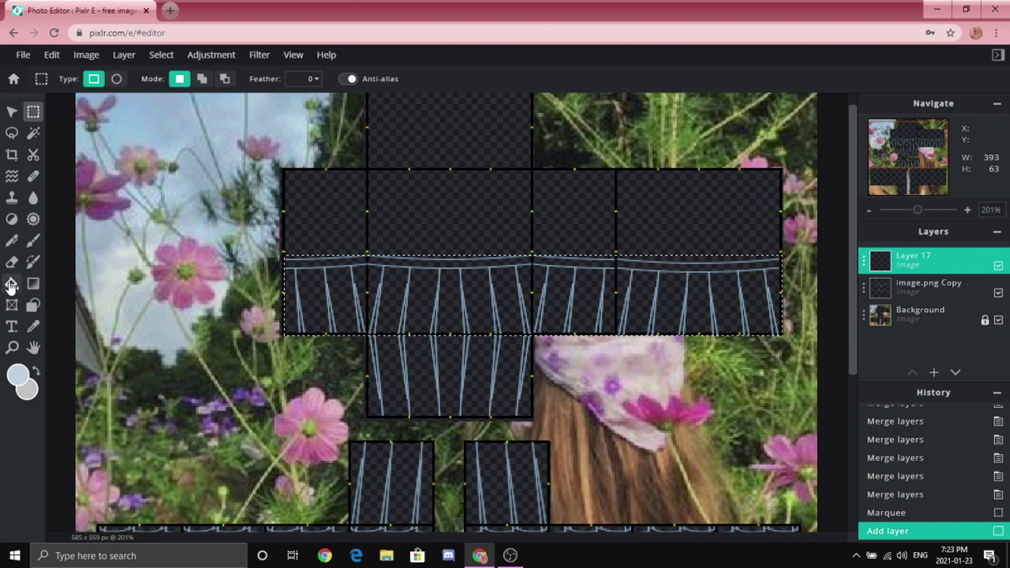
left_click(12, 285)
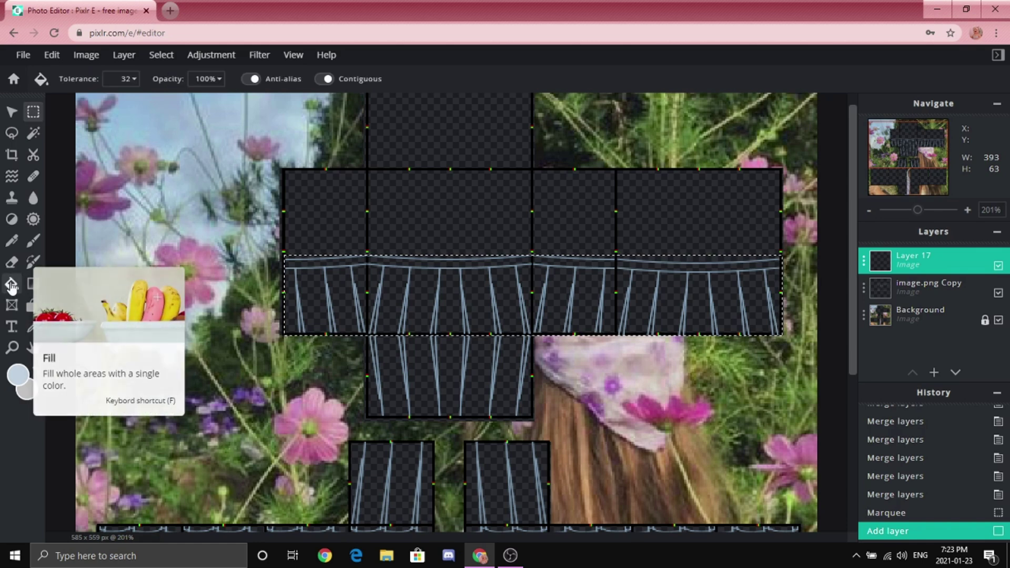
left_click(405, 304)
key("ctrl+d")
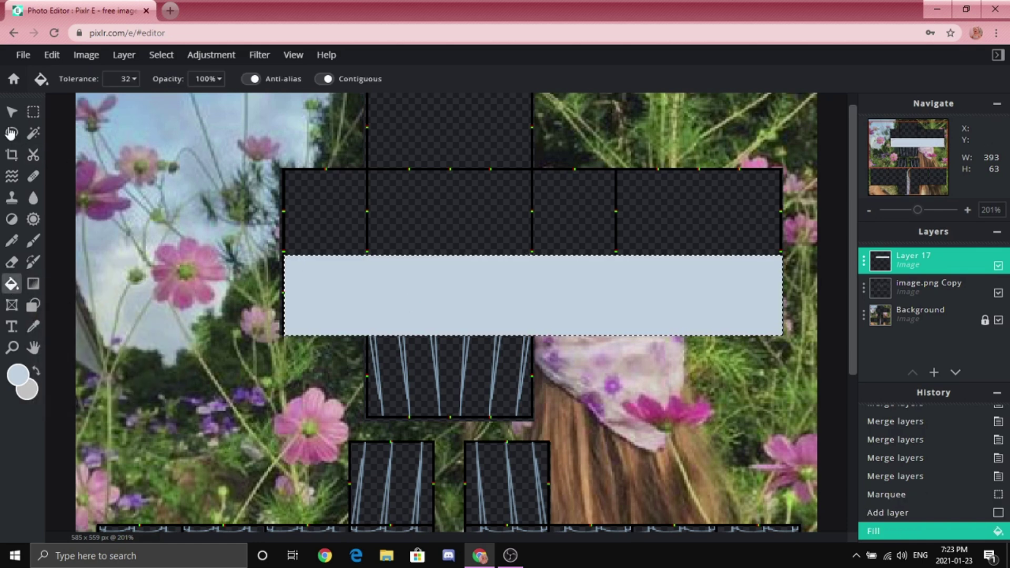
key("v")
left_click_drag(910, 266, 916, 287)
scroll(514, 167, "up", 1)
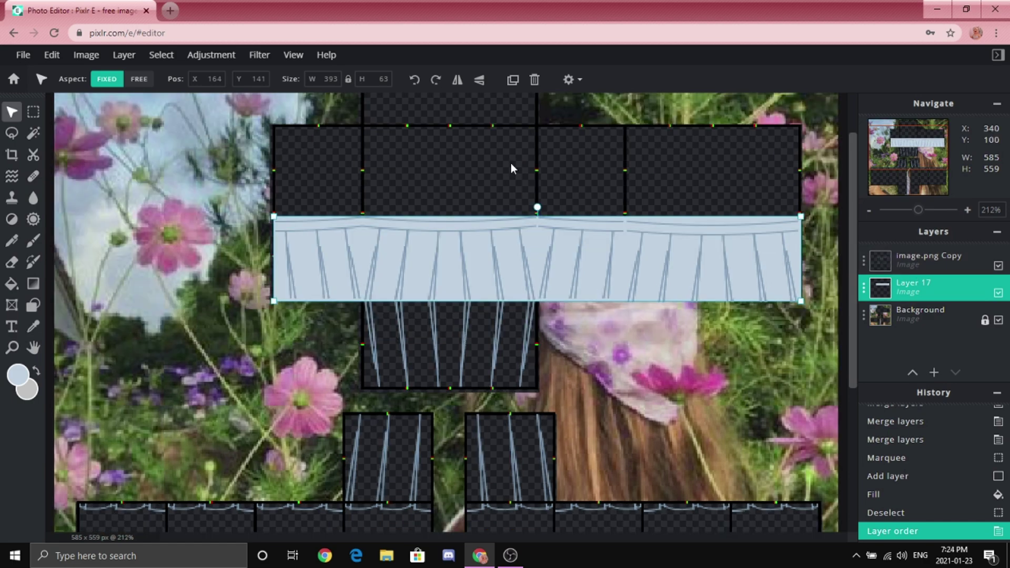
Clear the fill above the front torso panel's curved waistband on Layer 17, using an elliptical selection of about 253 × 34 px.
scroll(525, 172, "up", 5)
left_click(470, 204)
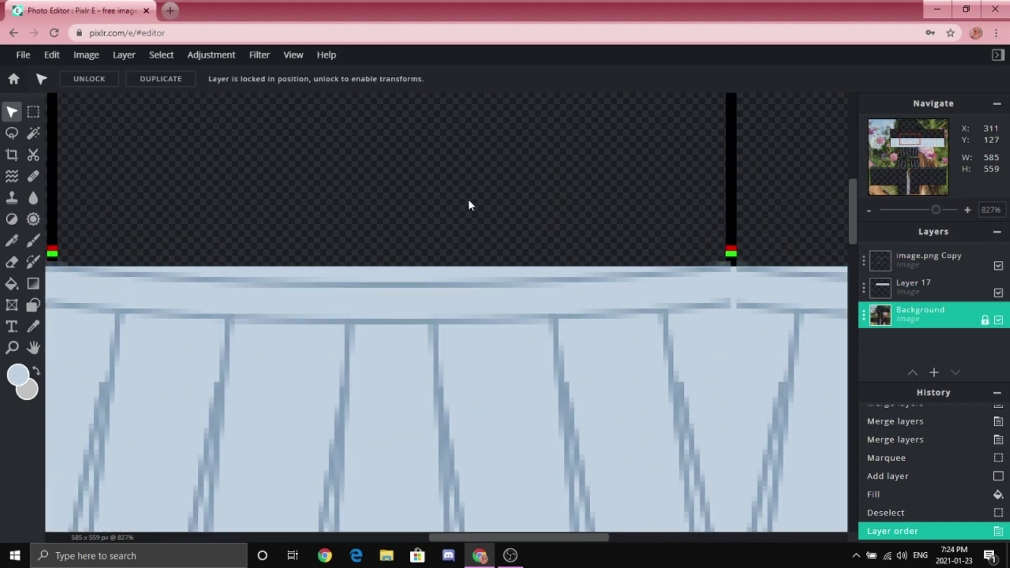
scroll(380, 276, "up", 2)
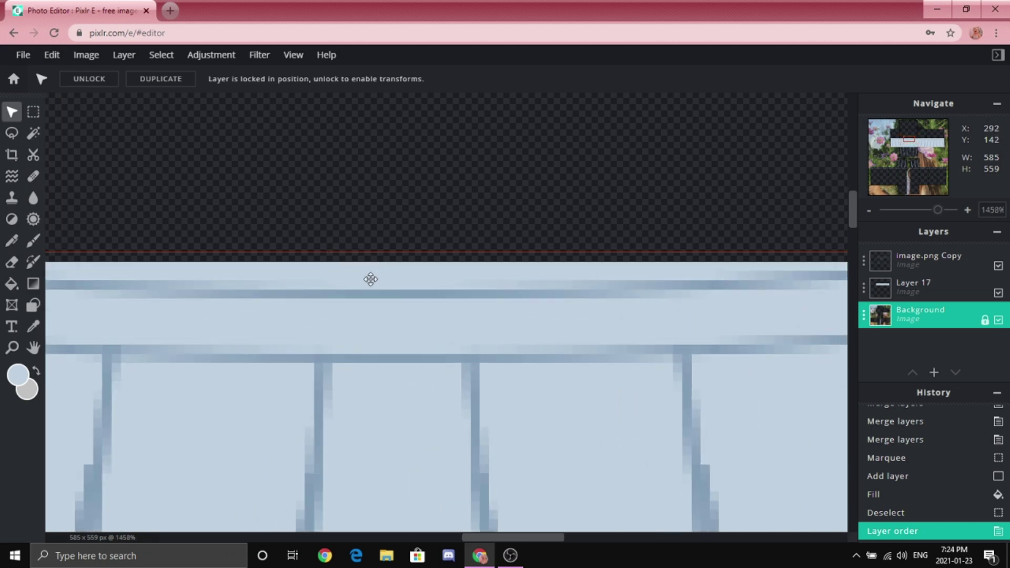
scroll(370, 279, "down", 6)
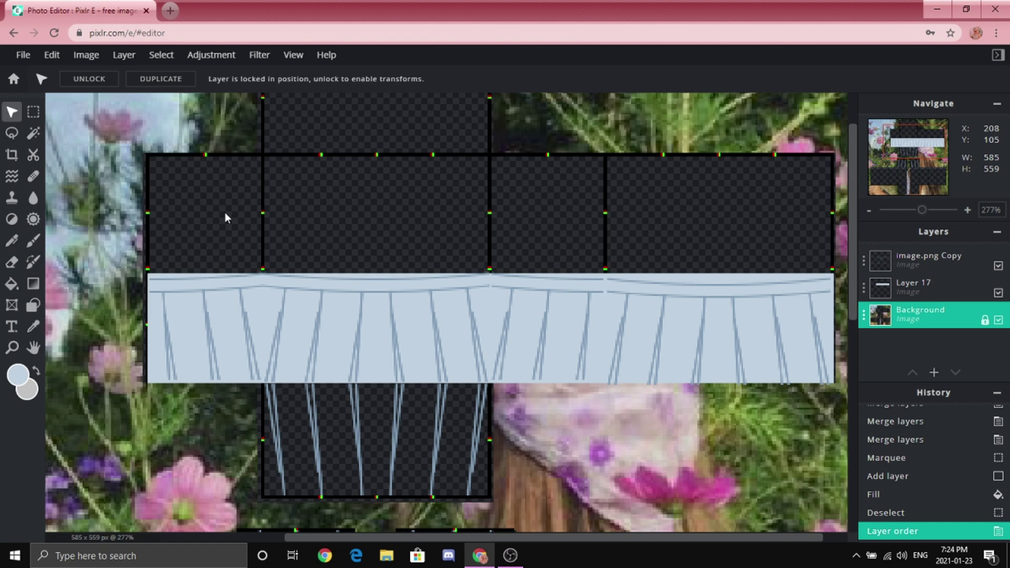
left_click(33, 111)
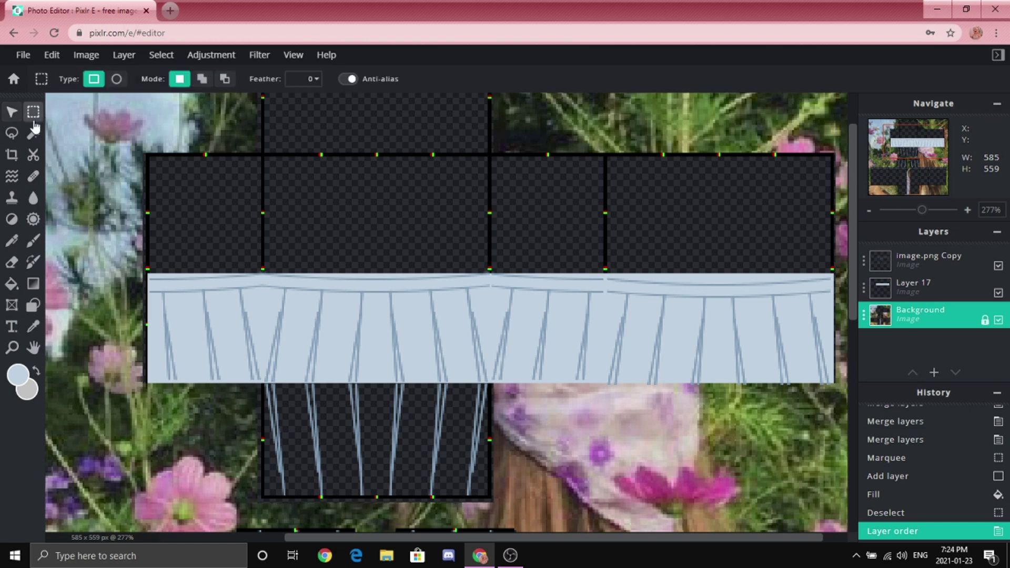
left_click(117, 79)
scroll(306, 178, "up", 1)
left_click_drag(224, 221, 845, 305)
scroll(519, 266, "up", 1)
mouse_move(489, 257)
left_mouse_down()
mouse_move(296, 277)
mouse_move(306, 281)
left_mouse_up()
scroll(303, 275, "up", 1)
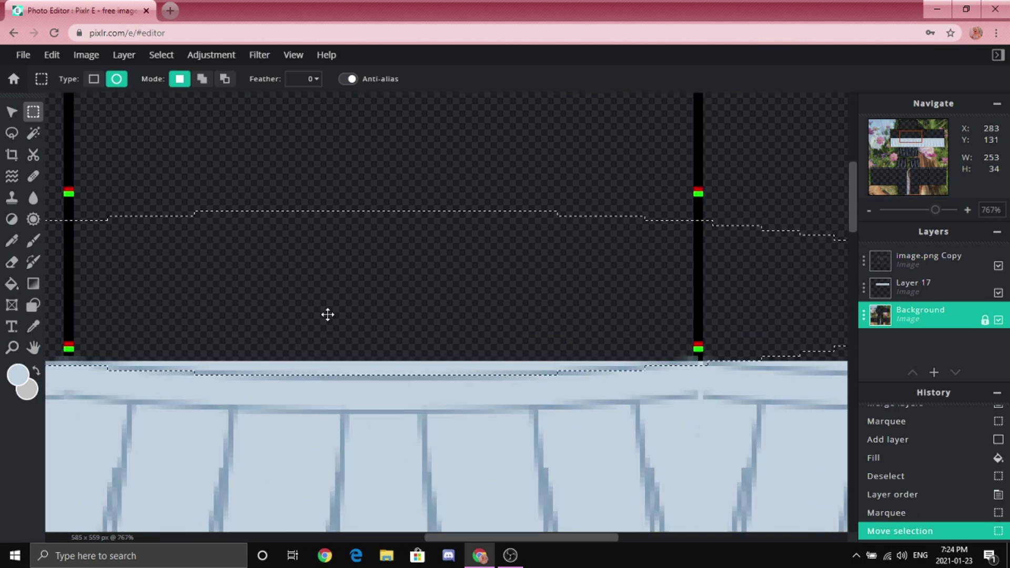
left_click(909, 292)
key("Delete")
key("ctrl+d")
Clear the excess fill above the waistband on the left torso side panel with an elliptical selection of about 123 × 17 px.
scroll(601, 381, "down", 3)
scroll(278, 385, "up", 4)
left_click_drag(72, 200, 837, 274)
mouse_move(444, 243)
left_mouse_down()
mouse_move(356, 302)
mouse_move(365, 302)
left_mouse_up()
key("Delete")
left_click_drag(484, 303, 569, 304)
left_click_drag(579, 303, 584, 309)
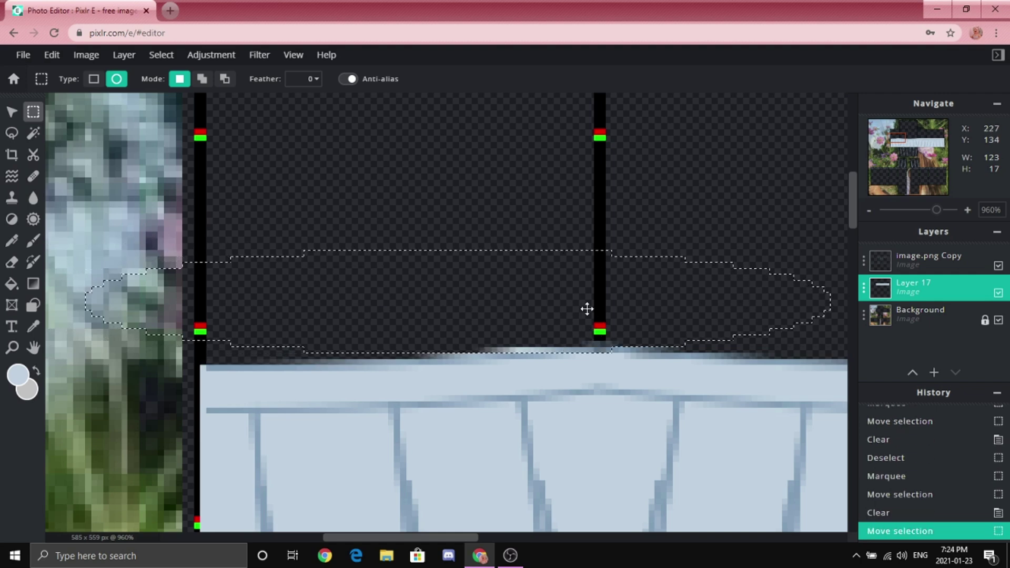
key("Delete")
Reposition the elliptical selection above the waistband of the side panel right of the front torso and clear the excess fill.
scroll(437, 368, "down", 2)
left_click_drag(450, 348, 382, 320)
scroll(382, 315, "down", 1)
scroll(326, 290, "down", 2)
left_click_drag(329, 300, 786, 304)
scroll(447, 286, "up", 5)
left_click_drag(447, 286, 333, 314)
key("Delete")
key("Delete")
Shift the elliptical selection along the back torso panel's waistband, clear the fill above the curve, and deselect.
scroll(179, 311, "down", 4)
left_click_drag(409, 314, 706, 326)
scroll(626, 321, "down", 1)
scroll(624, 318, "up", 4)
left_click_drag(643, 325, 532, 336)
scroll(566, 329, "down", 2)
key("Delete")
scroll(585, 316, "up", 2)
key("Delete")
scroll(509, 332, "down", 3)
mouse_move(698, 334)
left_mouse_down()
mouse_move(794, 333)
mouse_move(698, 348)
left_mouse_up()
scroll(742, 329, "up", 5)
key("Delete")
scroll(698, 347, "down", 10)
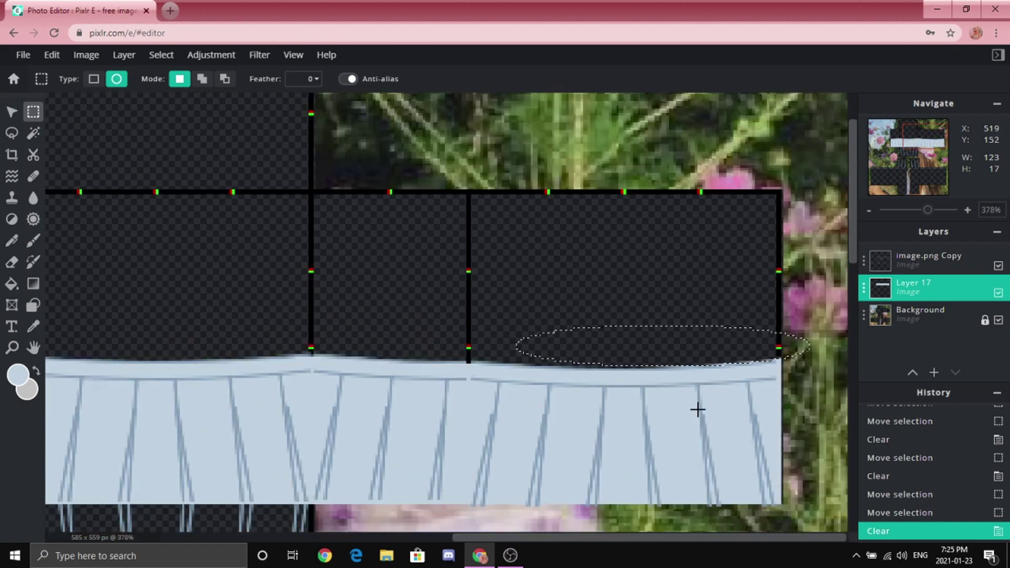
key("ctrl+d")
Trim the remaining fill above the waistband with a new elliptical selection and deselect.
scroll(429, 174, "up", 8)
left_click_drag(429, 173, 885, 248)
mouse_move(742, 211)
left_mouse_down()
mouse_move(731, 236)
mouse_move(706, 230)
left_mouse_up()
key("Delete")
key("ctrl+d")
scroll(758, 394, "down", 8)
scroll(446, 277, "up", 2)
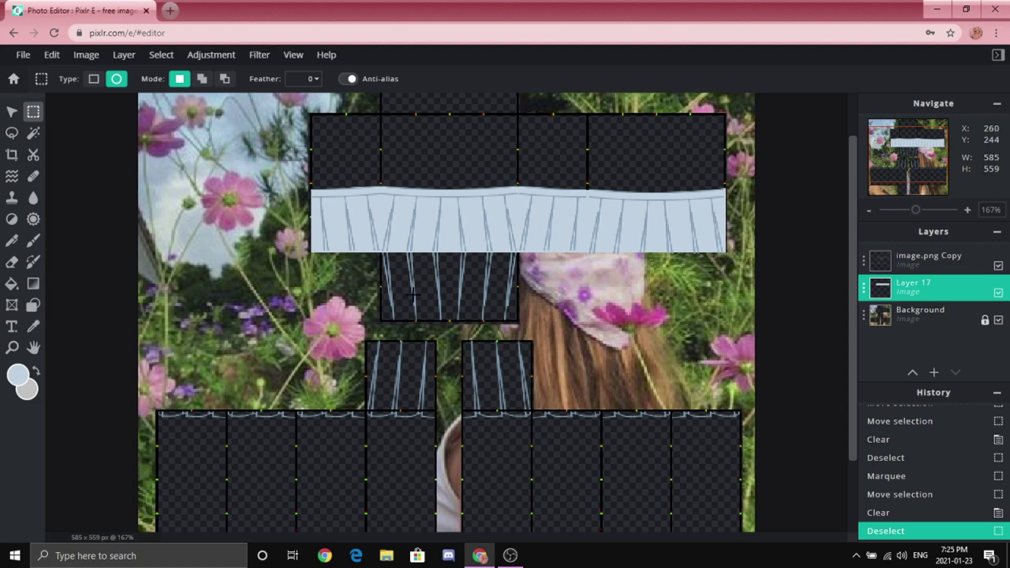
Fill a rectangular selection of 130 × 66 px over the torso's bottom panel with the pale blue, and deselect.
scroll(437, 254, "up", 4)
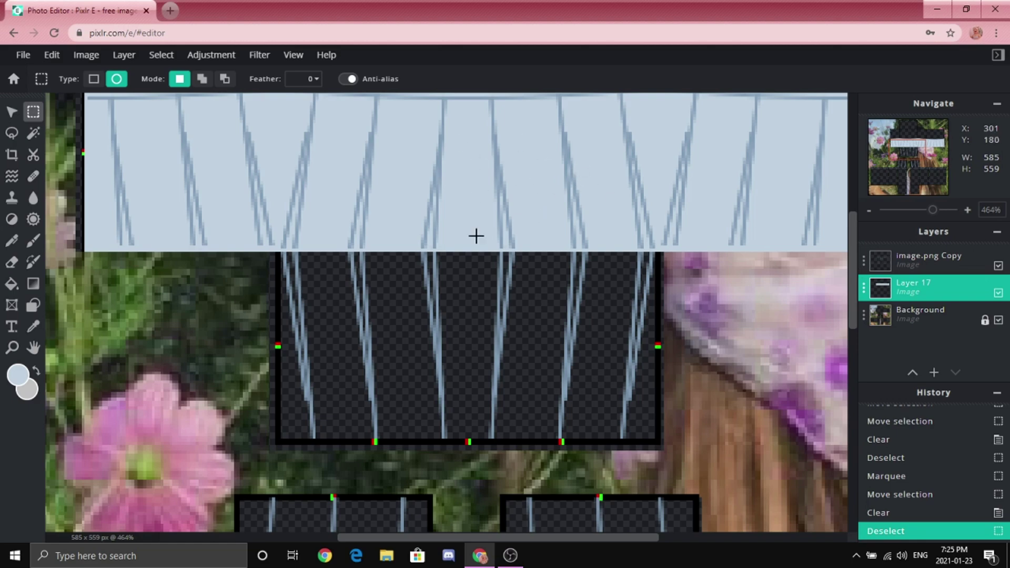
scroll(431, 355, "up", 2)
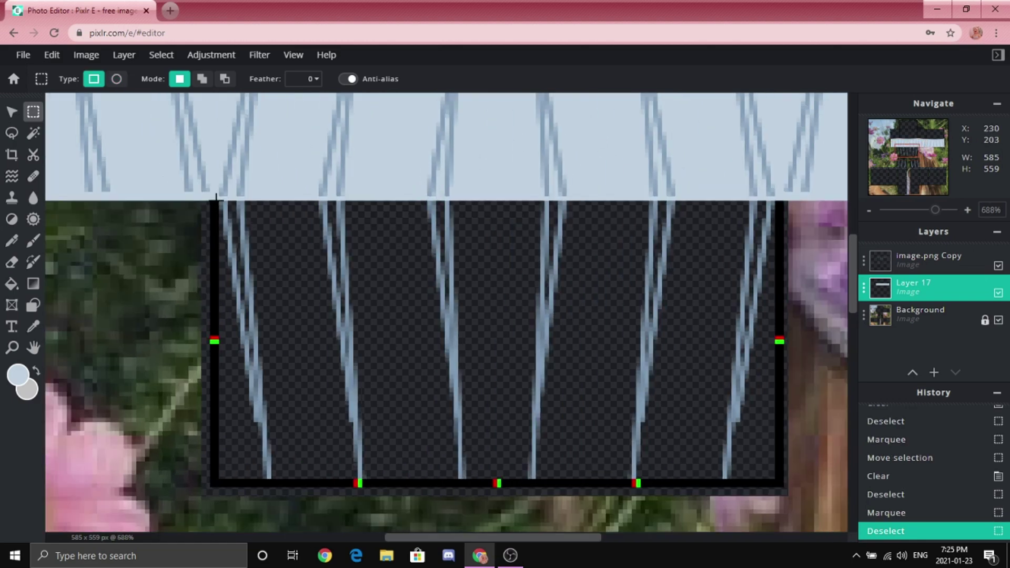
mouse_move(215, 198)
left_mouse_down()
mouse_move(415, 353)
mouse_move(778, 483)
left_mouse_up()
left_click(11, 284)
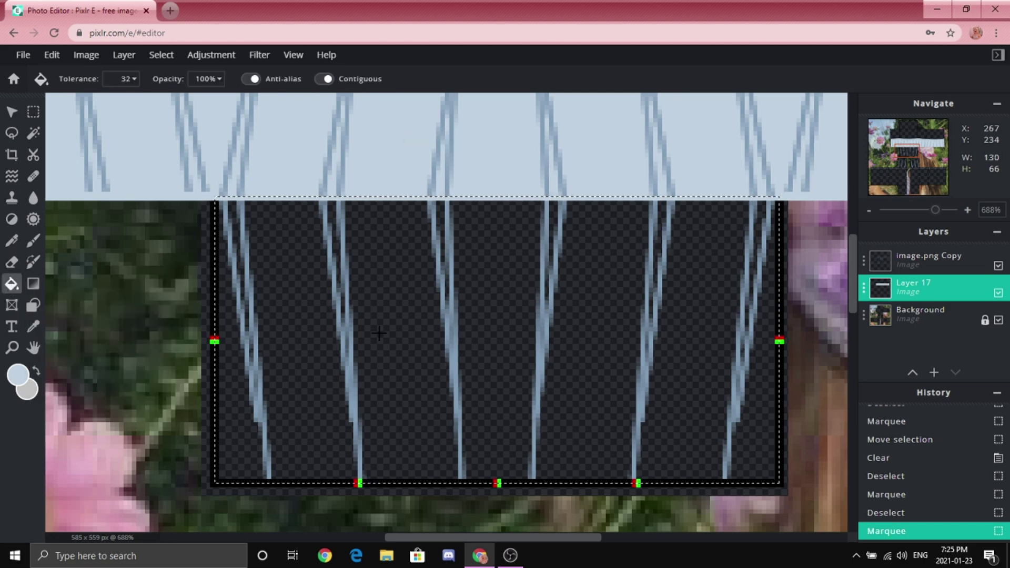
left_click(367, 281)
scroll(365, 279, "down", 6)
key("m")
key("ctrl+d")
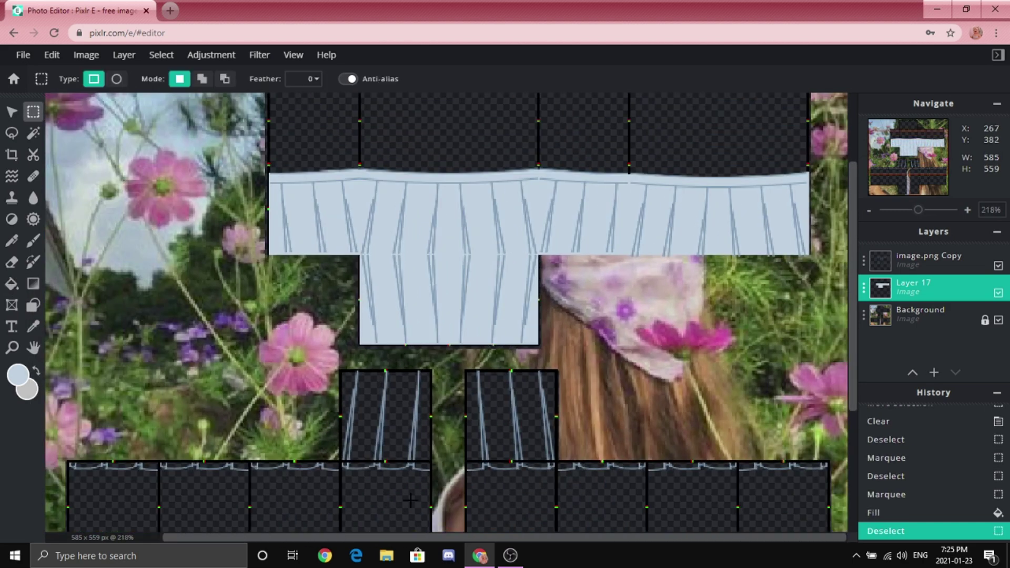
Select the top panels of both legs together and fill them with the pale blue.
scroll(410, 500, "up", 3)
scroll(614, 397, "up", 2)
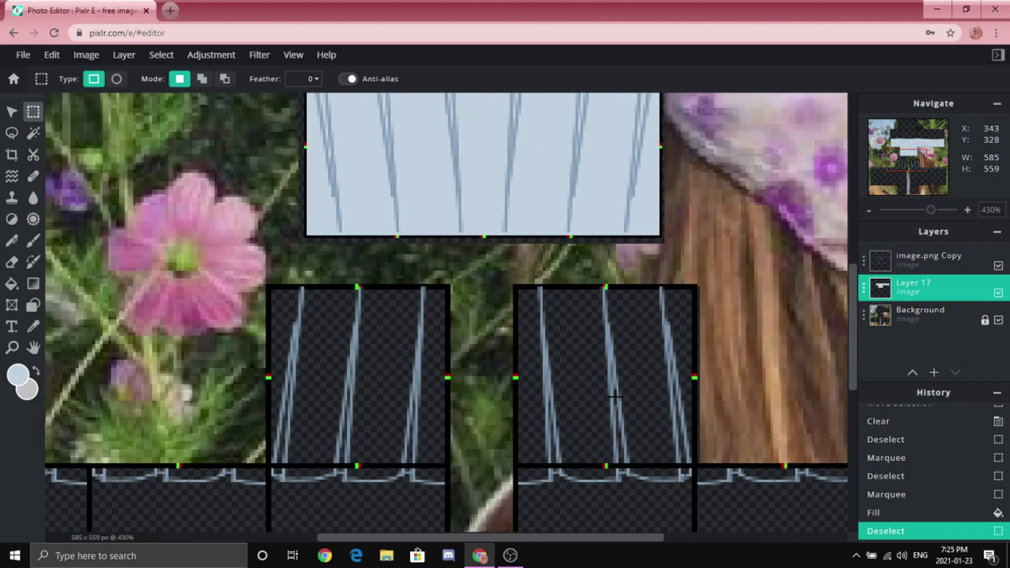
left_click_drag(270, 286, 447, 463)
left_click_drag(516, 286, 695, 463)
left_click(11, 284)
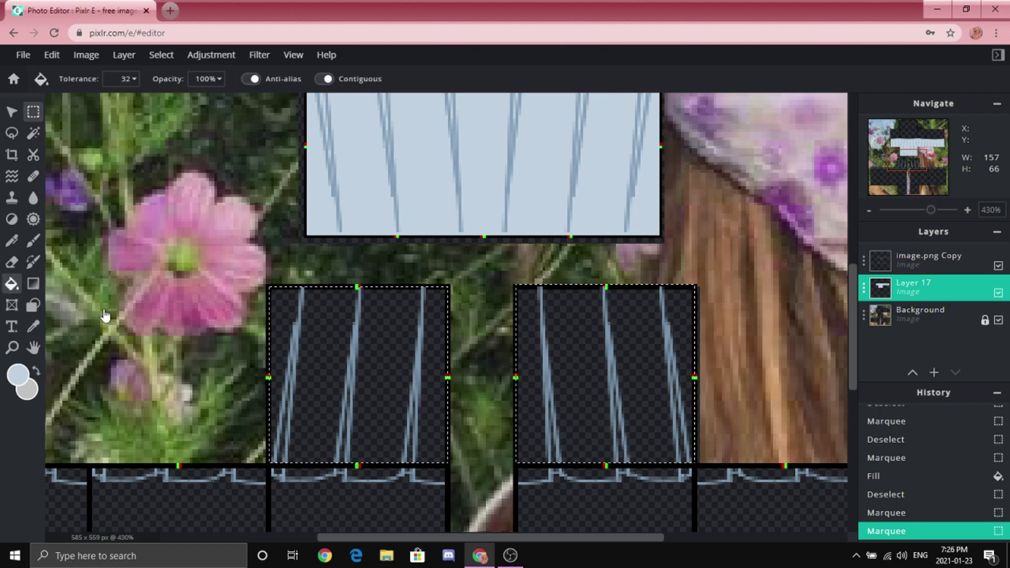
left_click(346, 276)
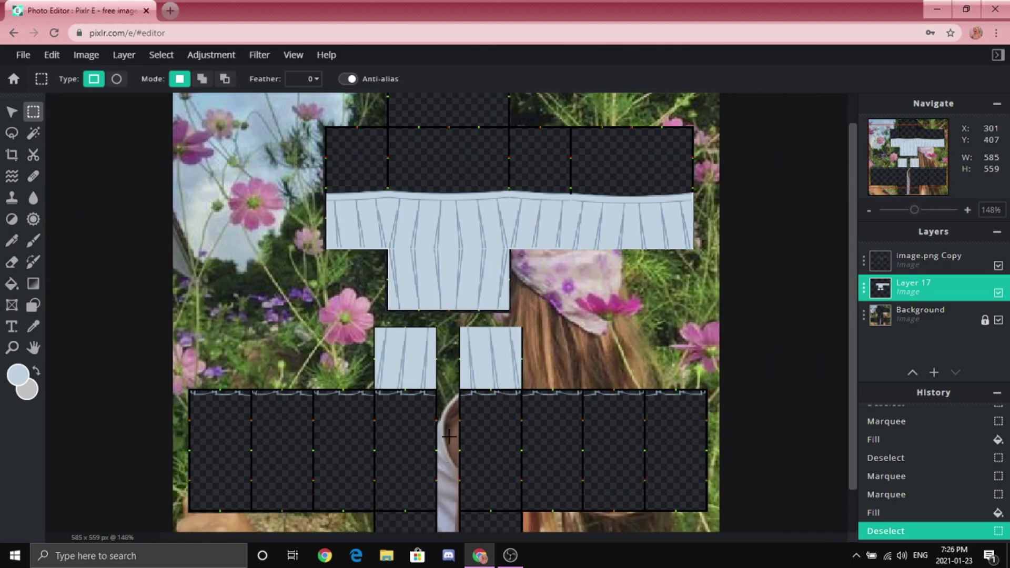
Add a new layer for colouring the leg hems.
scroll(401, 389, "up", 5)
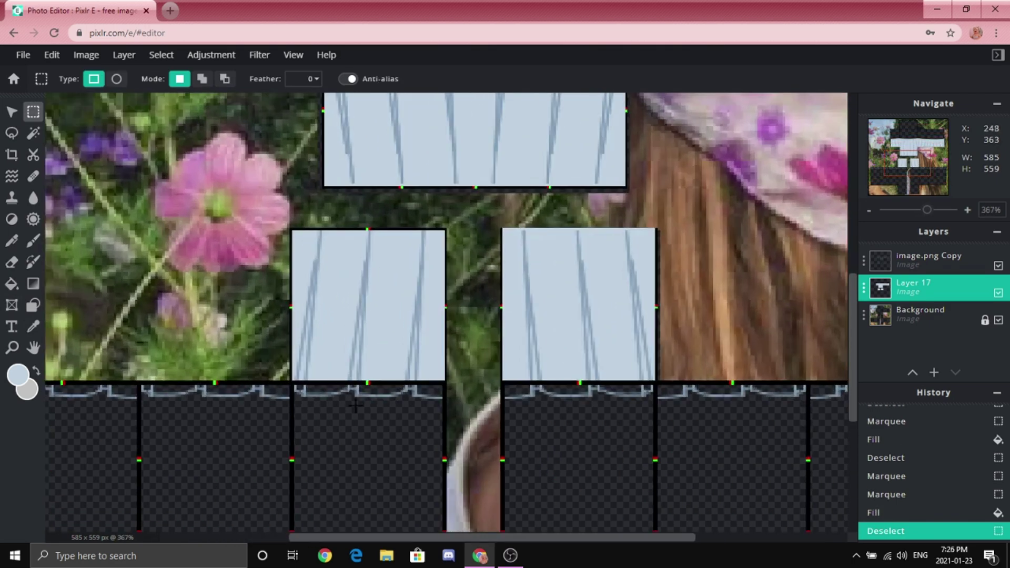
scroll(347, 425, "up", 2)
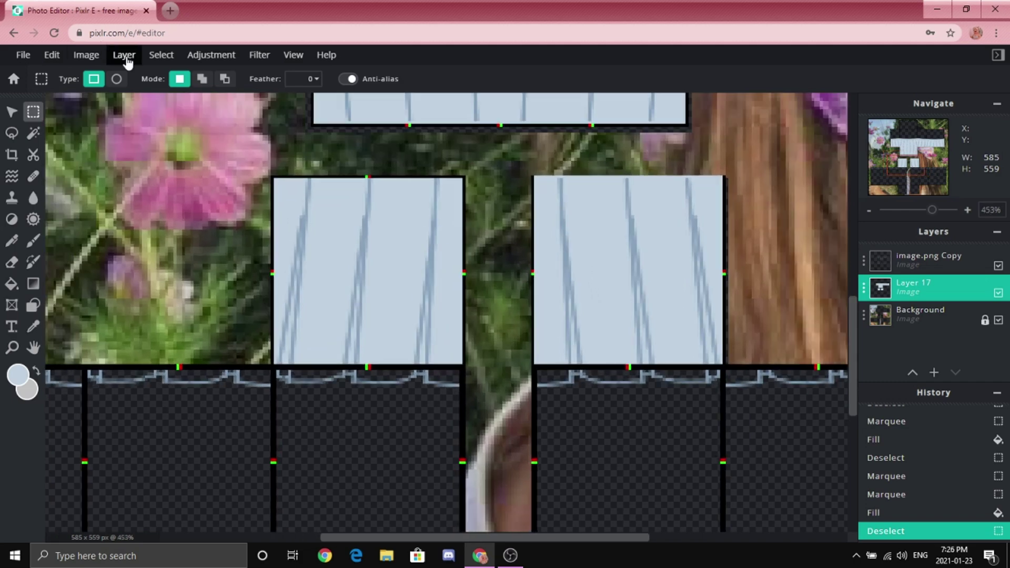
left_click(125, 56)
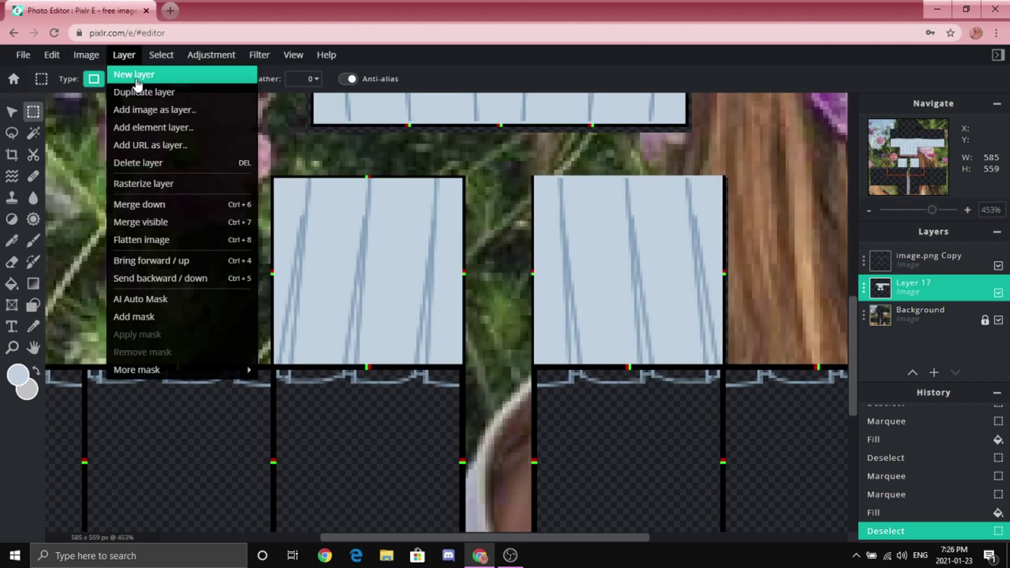
left_click(135, 75)
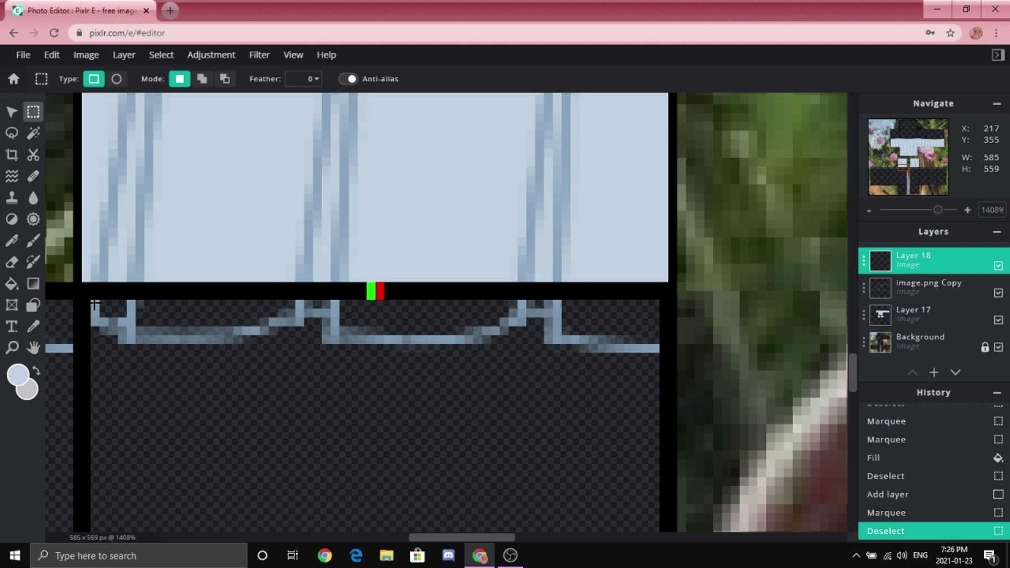
Fill a 64 × 6 px selection over the hem beneath the left leg's top panel and place its layer beneath the outlines.
left_click_drag(95, 304, 654, 348)
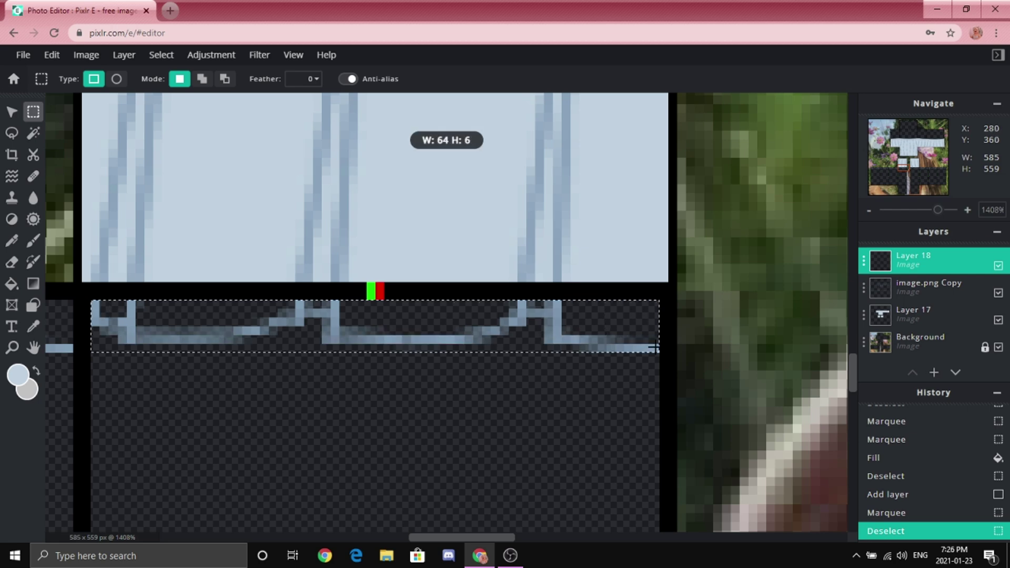
scroll(384, 324, "down", 1)
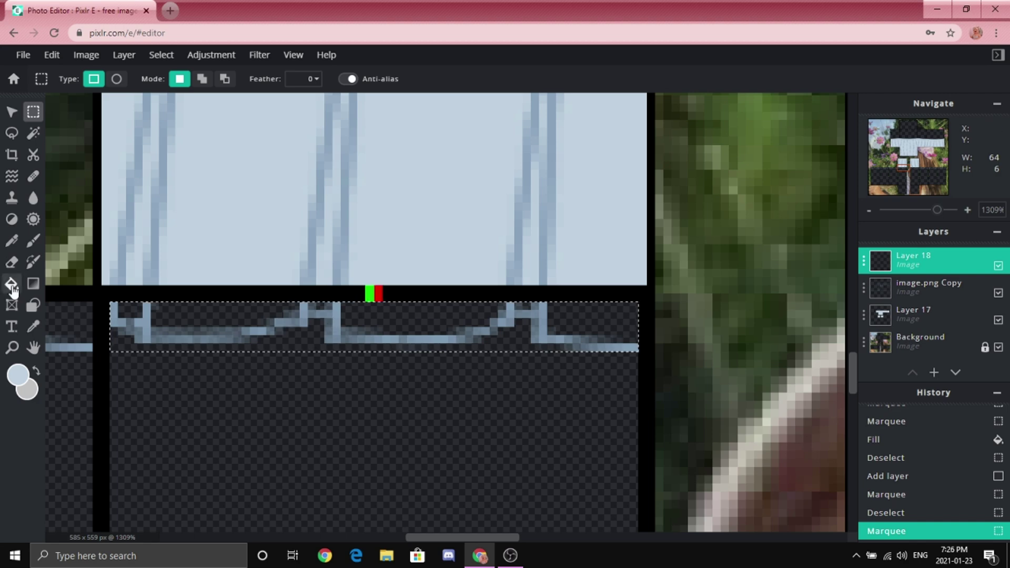
left_click(12, 286)
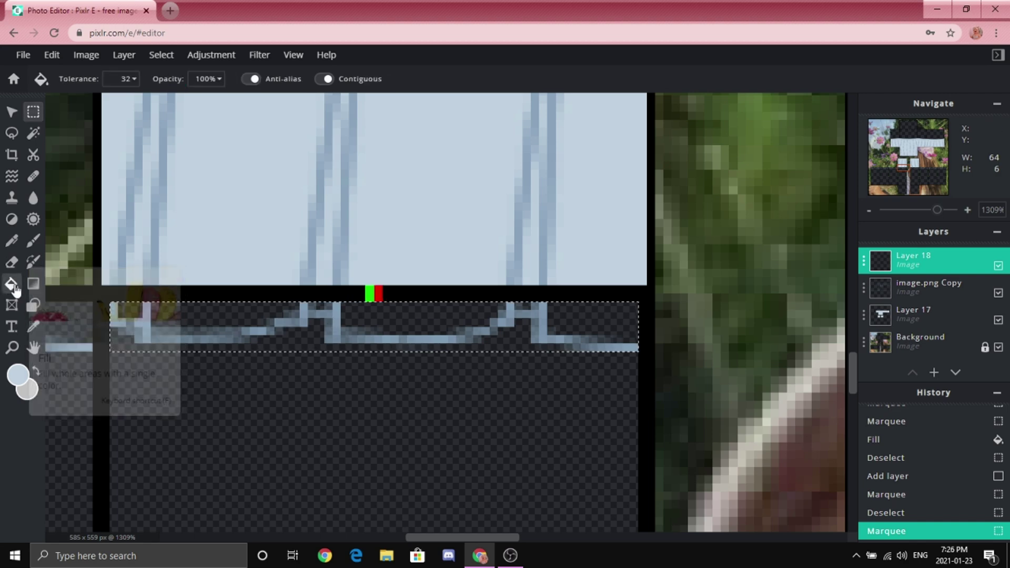
left_click(256, 316)
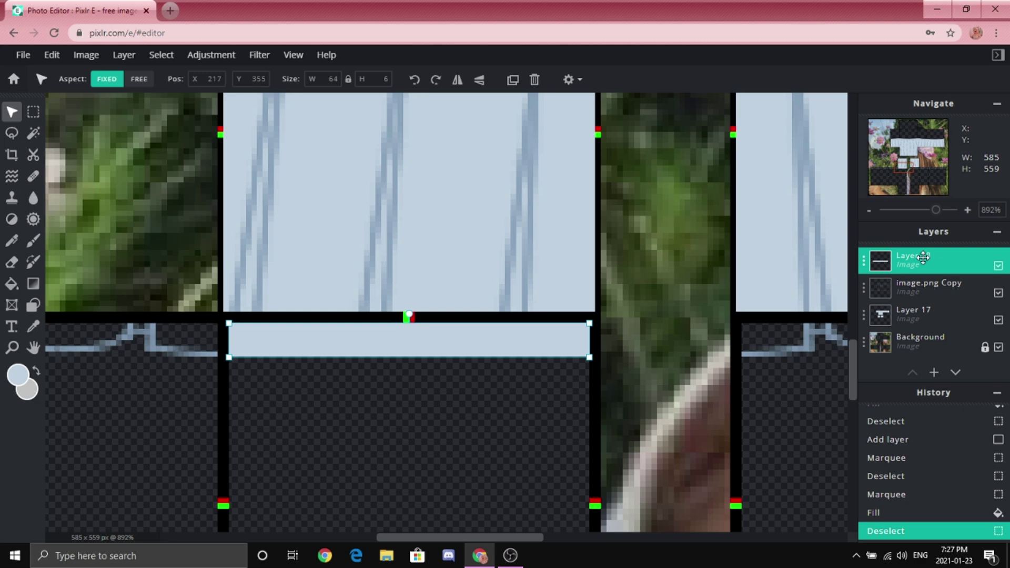
left_click_drag(921, 259, 921, 289)
scroll(473, 371, "up", 2)
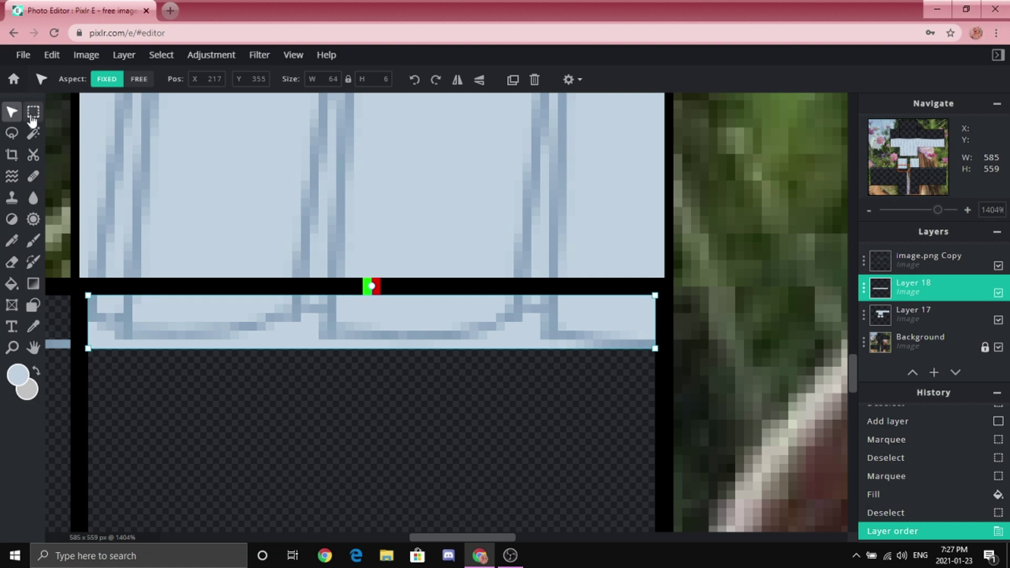
Erase the pale blue fill hanging below the scalloped hem outline of the left leg's panel with a 5 px soft eraser.
left_click(12, 261)
left_click(96, 79)
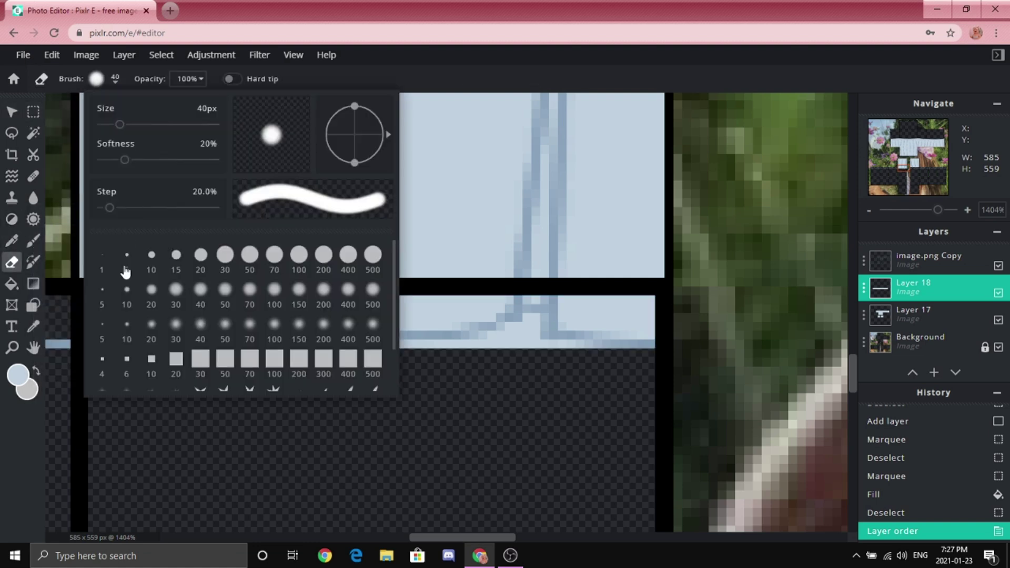
scroll(576, 338, "up", 1)
scroll(561, 349, "up", 1)
mouse_move(476, 329)
left_mouse_down()
mouse_move(491, 378)
mouse_move(580, 396)
mouse_move(780, 414)
left_mouse_up()
scroll(779, 414, "down", 1)
scroll(491, 403, "up", 3)
left_click_drag(595, 384, 545, 392)
left_click_drag(544, 392, 479, 406)
left_click_drag(476, 406, 178, 412)
scroll(170, 413, "down", 1)
scroll(169, 412, "down", 10)
scroll(104, 413, "up", 11)
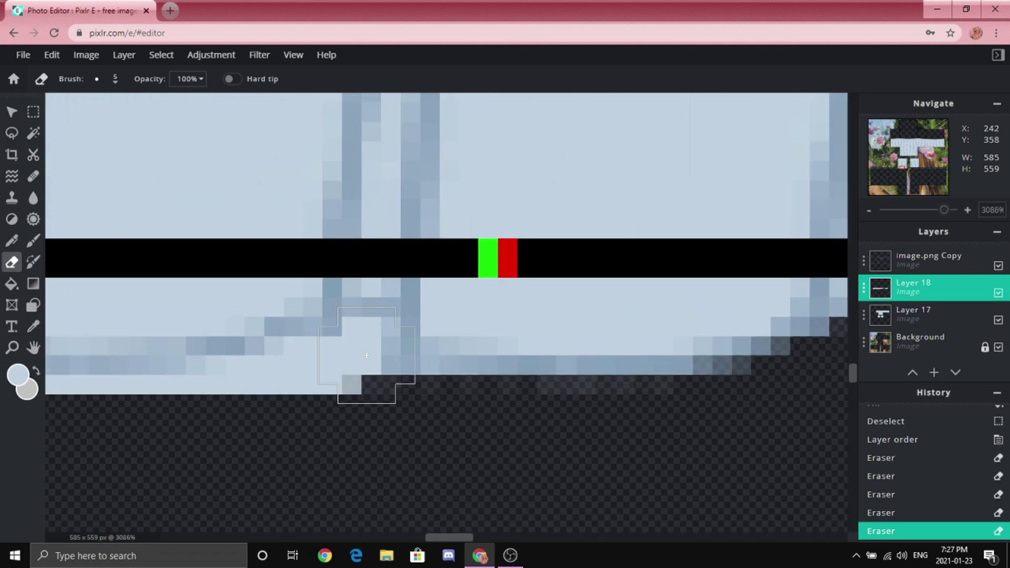
left_click(364, 357)
left_click_drag(321, 378, 197, 410)
scroll(294, 376, "left", 3)
scroll(293, 376, "down", 1)
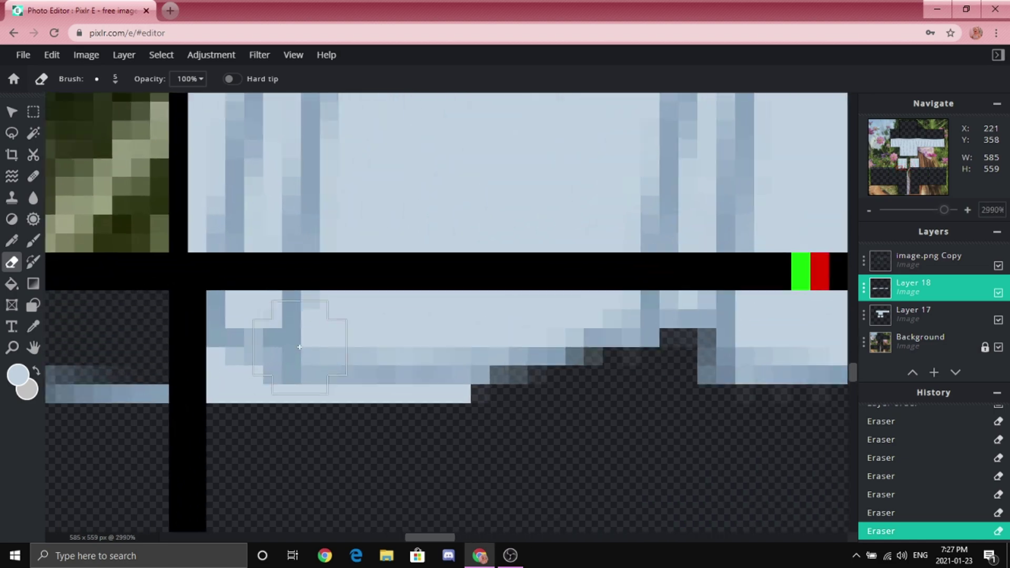
scroll(361, 433, "down", 6)
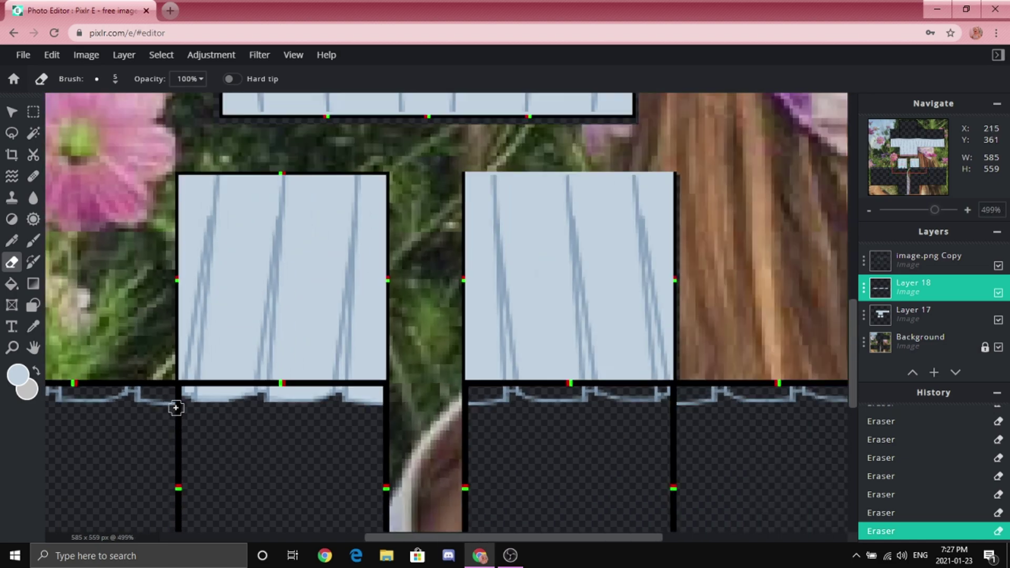
Switch to arranging layers and raise the trimmed hem fill layer above the outlines layer.
key("v")
scroll(442, 312, "left", 3)
scroll(378, 375, "up", 1)
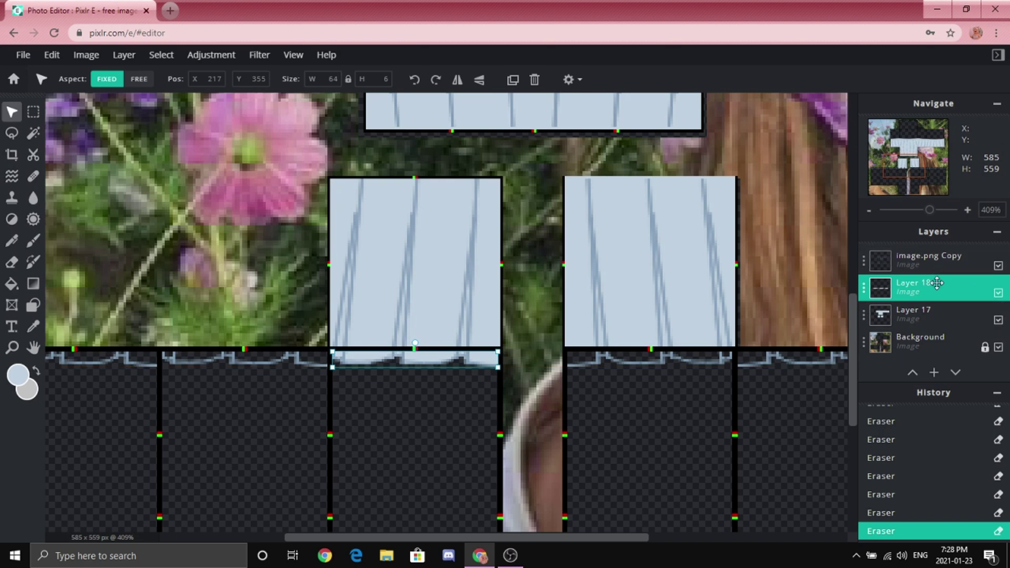
mouse_move(941, 260)
left_mouse_down()
mouse_move(946, 237)
mouse_move(930, 253)
left_mouse_up()
scroll(159, 376, "up", 3)
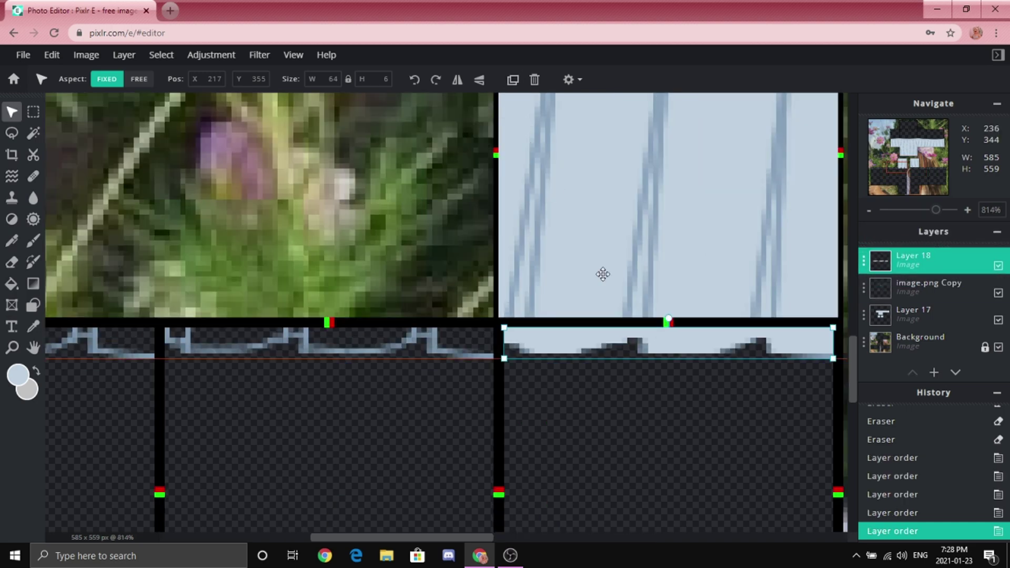
Duplicate the trimmed hem fill and align the copy over the adjacent left-leg panel's hem at X 151, Y 355.
scroll(602, 275, "down", 5)
left_click(270, 340)
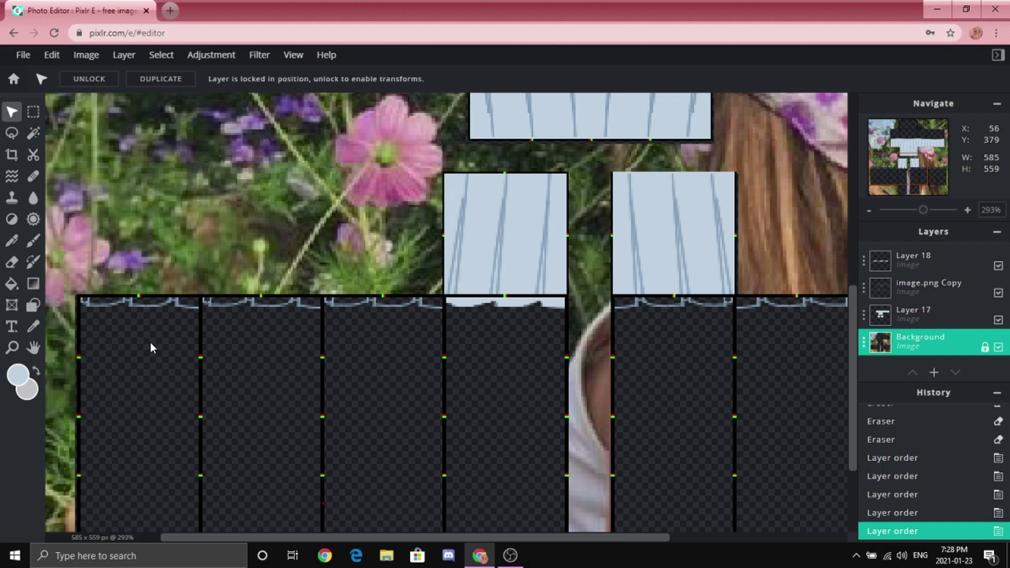
scroll(229, 356, "down", 3)
scroll(248, 324, "up", 8)
left_click(570, 334)
left_click(515, 82)
left_click_drag(755, 345, 357, 345)
scroll(316, 346, "down", 7)
scroll(186, 356, "up", 5)
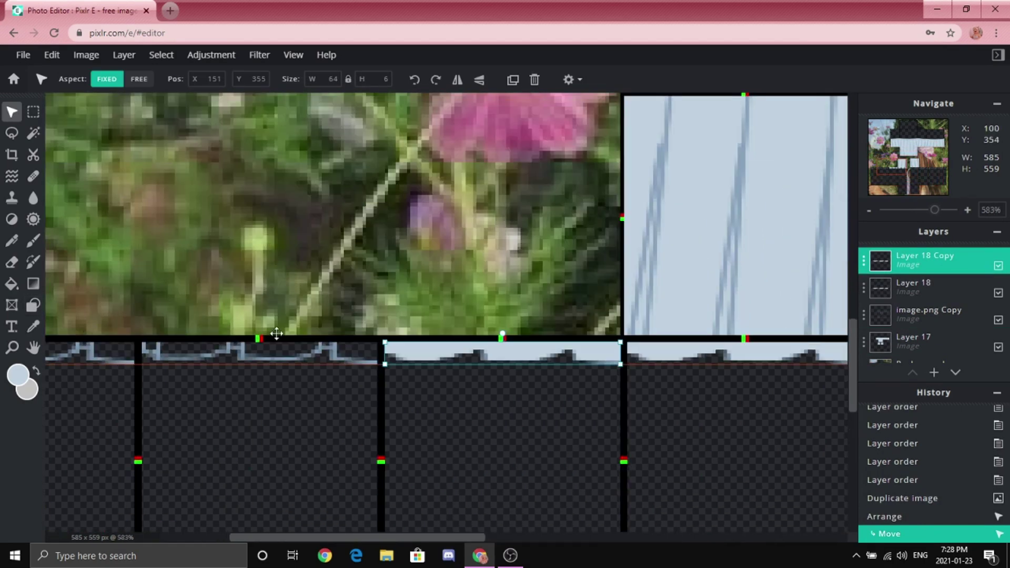
Merge the two hem fills, duplicate the pair onto the remaining two left-leg panels at X 19, Y 355, and merge them all.
key("ctrl+e")
left_click(513, 81)
scroll(311, 379, "up", 4)
left_click_drag(779, 361, 353, 344)
scroll(400, 260, "down", 8)
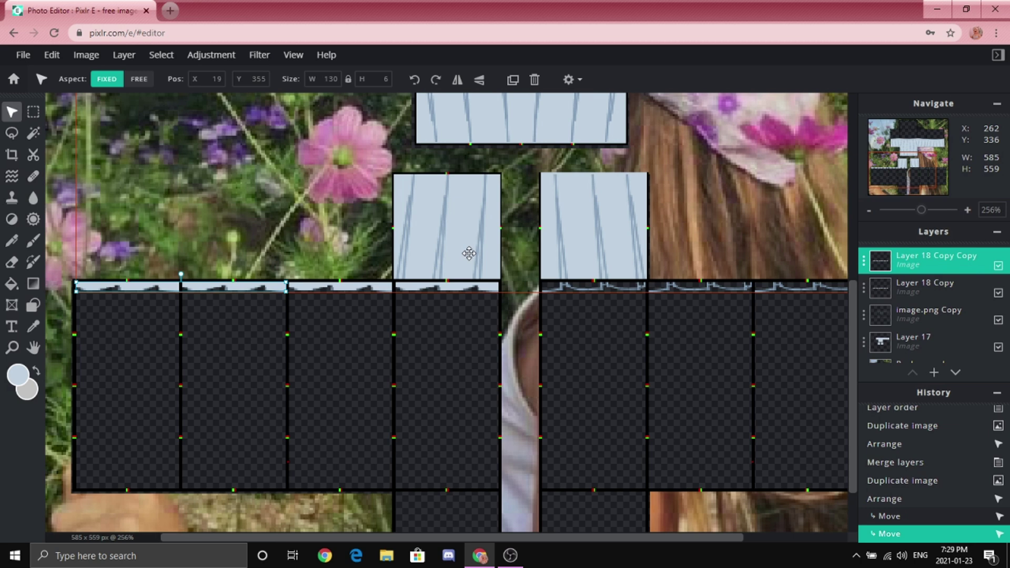
key("ctrl+e")
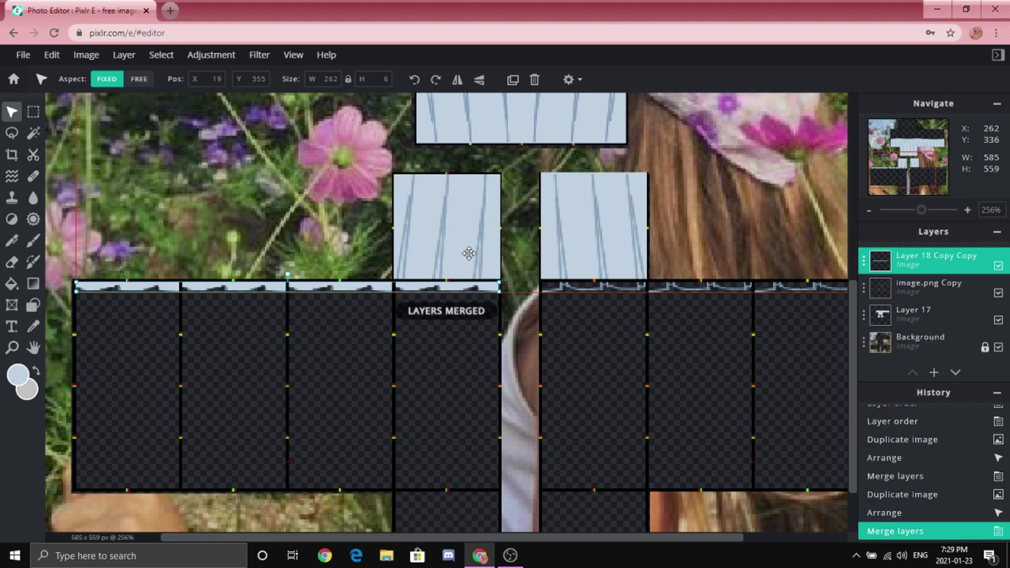
Duplicate the four-panel hem fill, flip the copy horizontally and align it over the hem of the right leg's panels.
left_click(507, 82)
left_click(457, 80)
left_click_drag(160, 286, 561, 296)
scroll(604, 268, "up", 3)
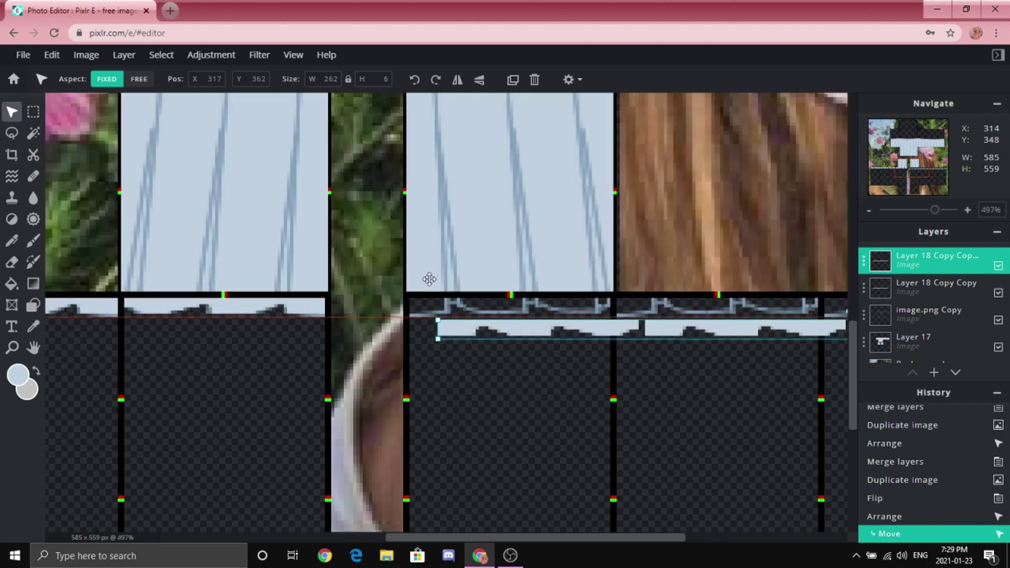
scroll(432, 293, "up", 4)
left_click_drag(478, 399, 413, 337)
left_click(417, 414)
scroll(416, 414, "down", 6)
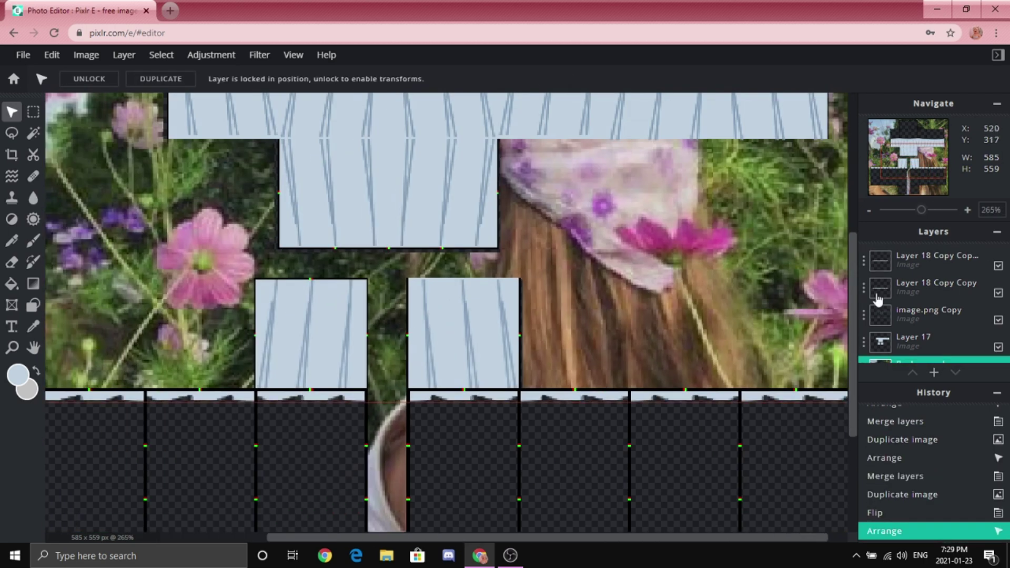
Merge the hem fills of both legs into one layer and place it beneath the outlines layer.
left_click(937, 265)
key("ctrl+e")
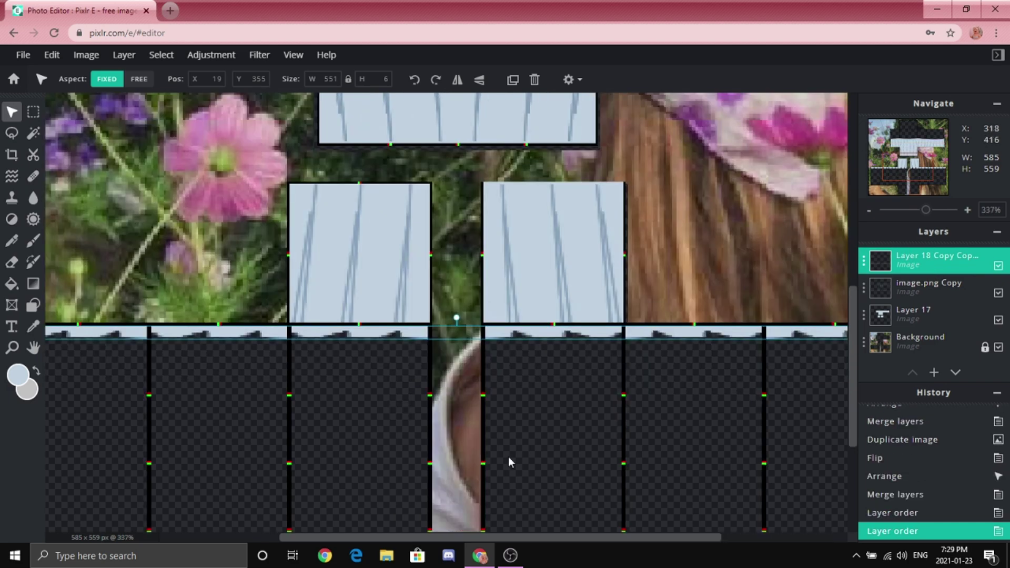
scroll(508, 461, "down", 4)
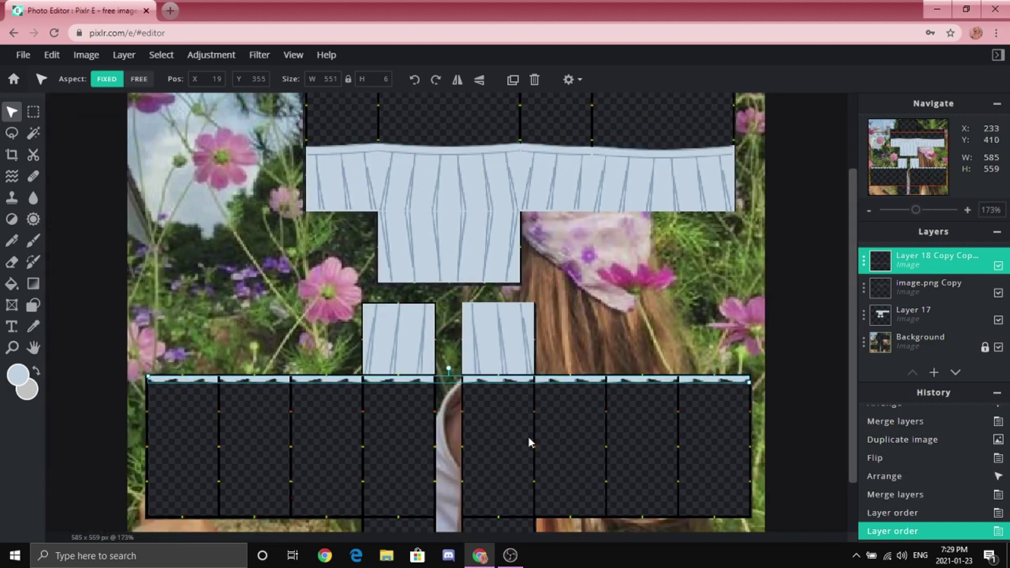
left_click_drag(944, 266, 947, 293)
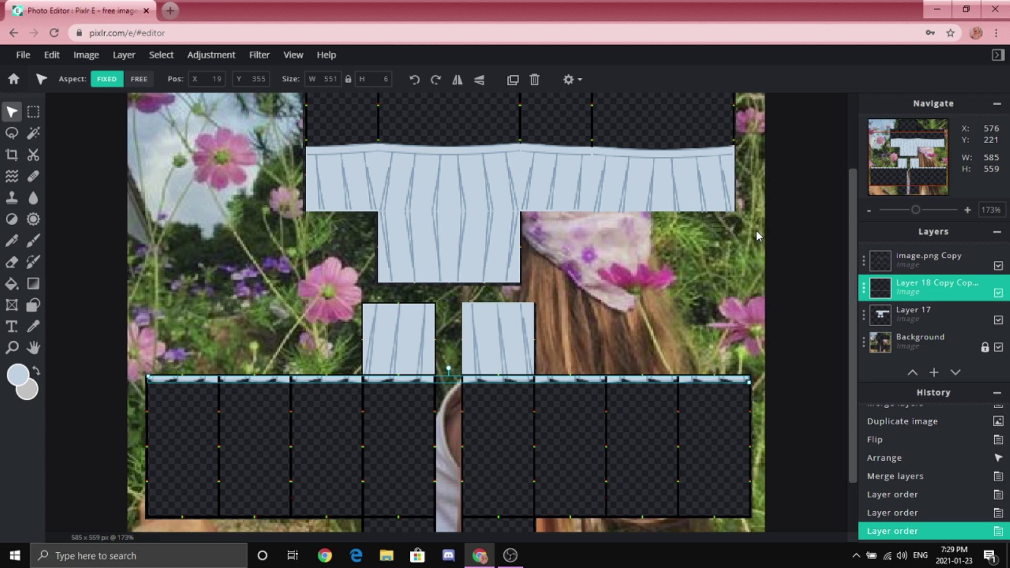
Merge the hem fill layer with the main skirt fill layer and show the whole template.
key("ctrl+e")
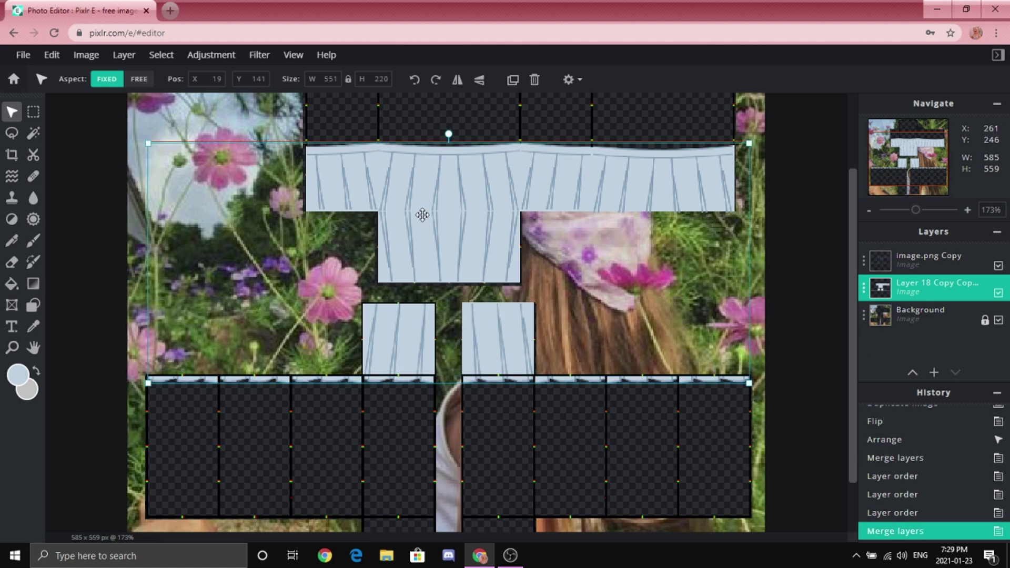
left_click(603, 435)
key("ctrl+0")
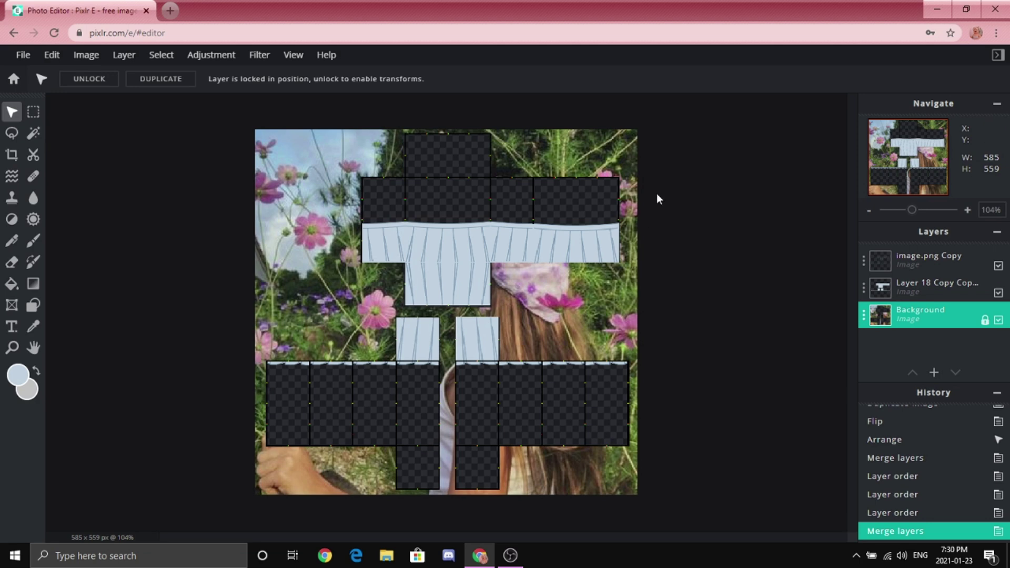
Start a drop shadow on the skirt outlines layer with horizontal and vertical offsets of 1 px.
left_click(908, 262)
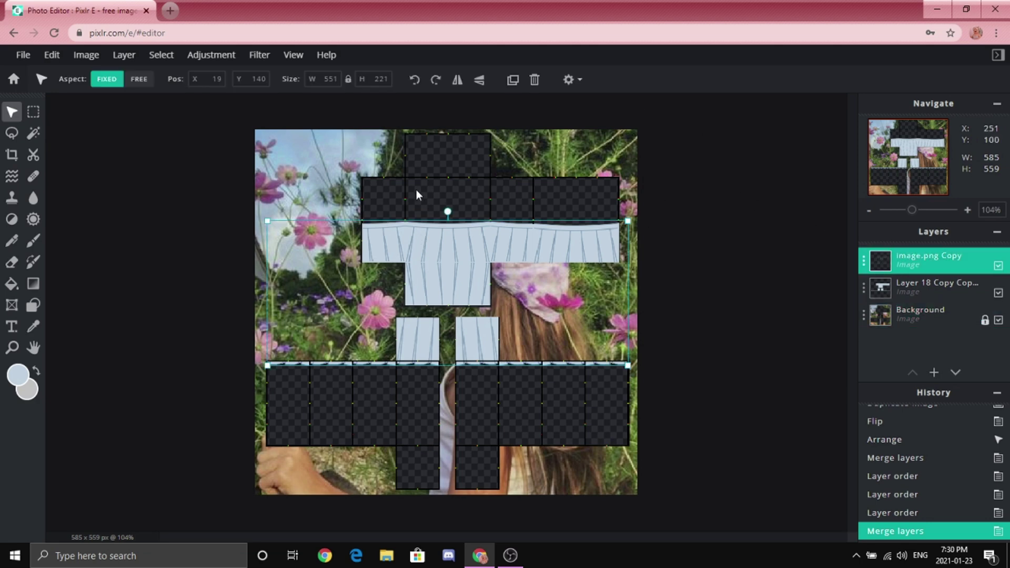
scroll(420, 195, "up", 2)
left_click(256, 55)
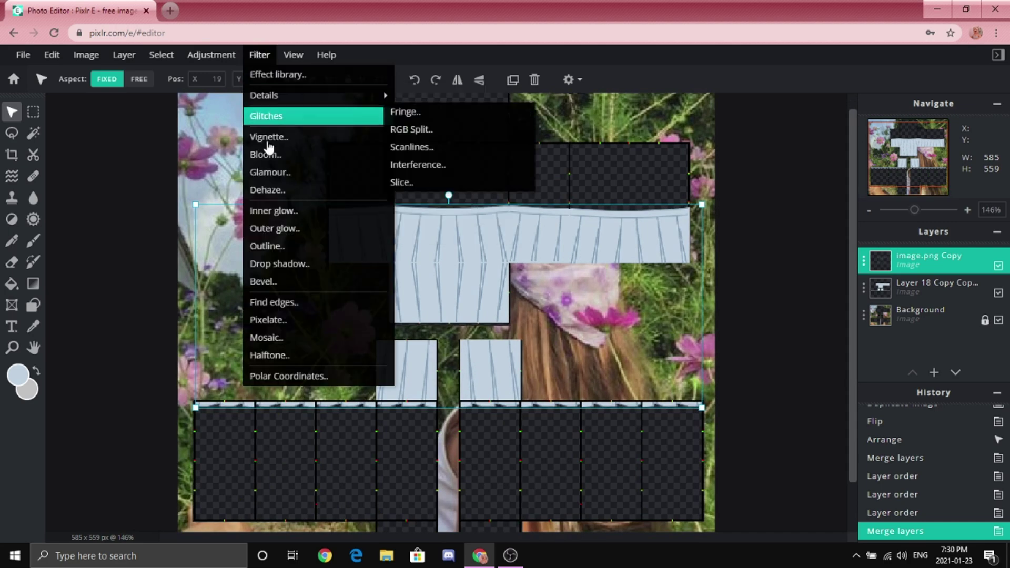
left_click(369, 265)
left_click_drag(416, 172, 824, 177)
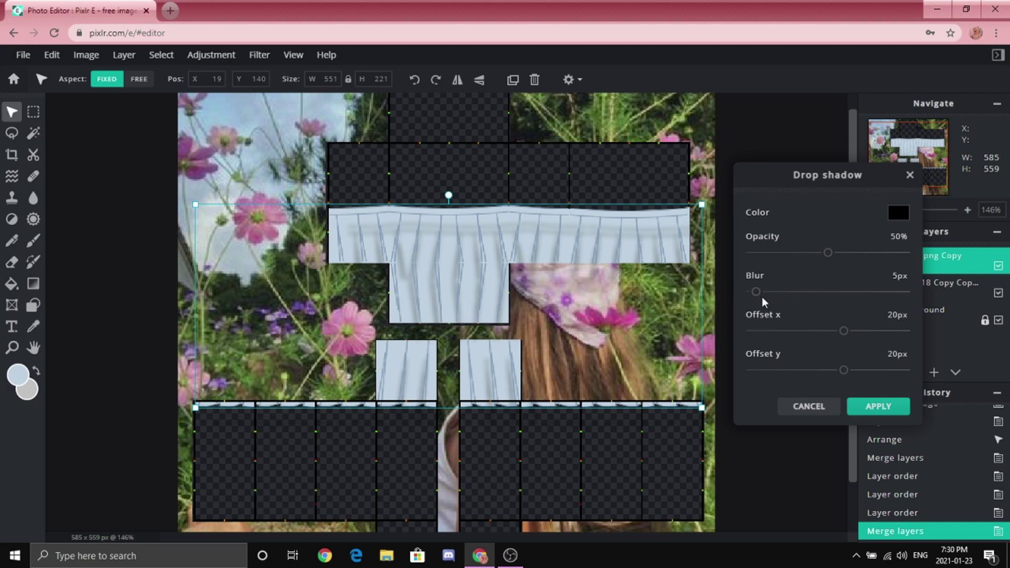
left_click_drag(844, 331, 832, 332)
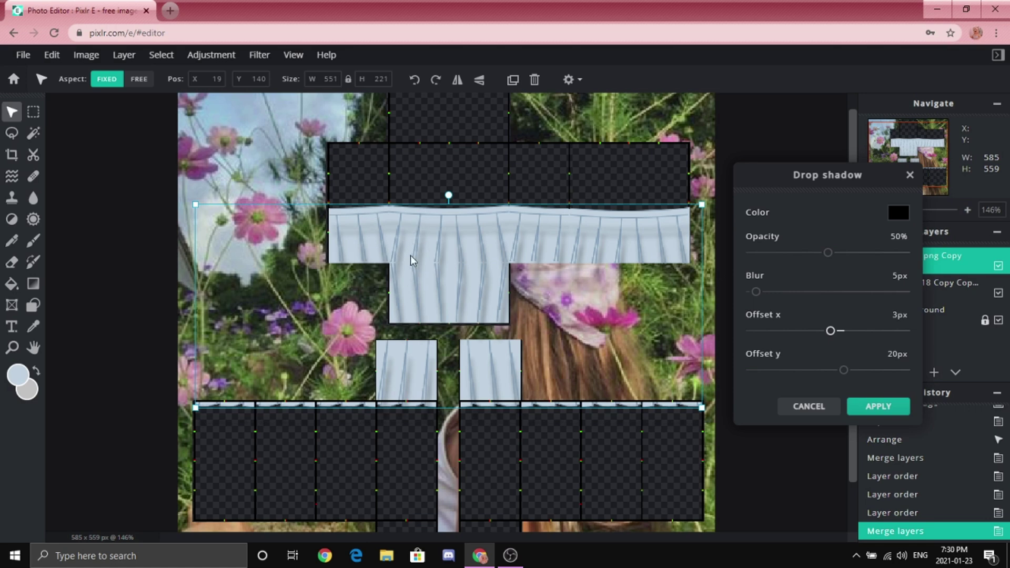
left_click_drag(832, 331, 761, 334)
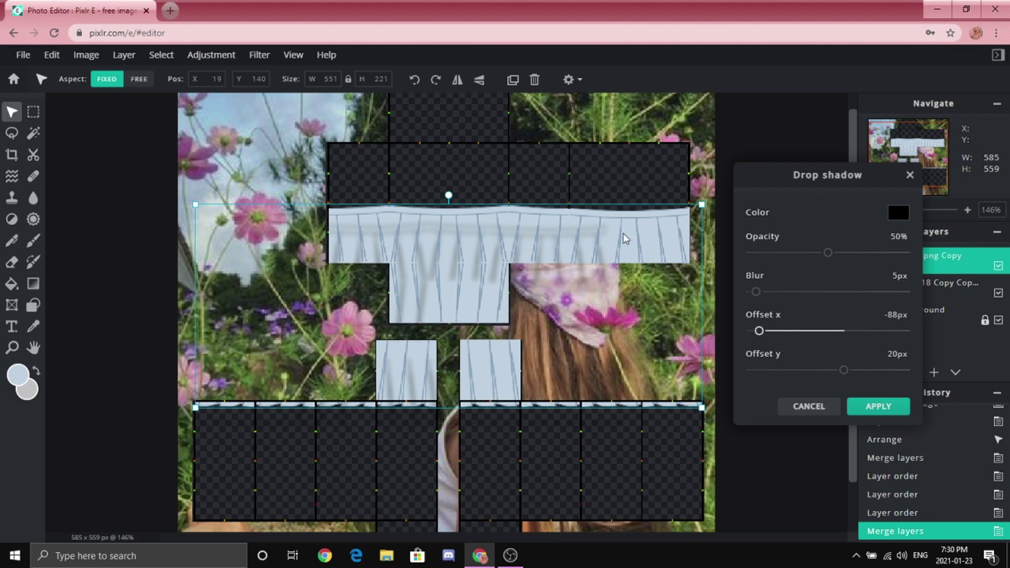
left_click_drag(760, 331, 831, 334)
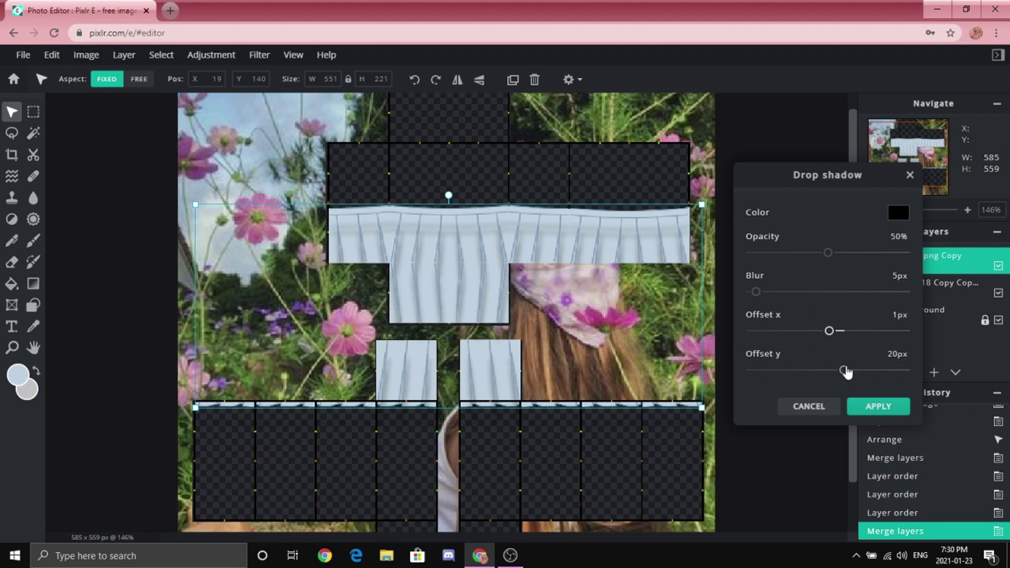
left_click_drag(845, 370, 829, 367)
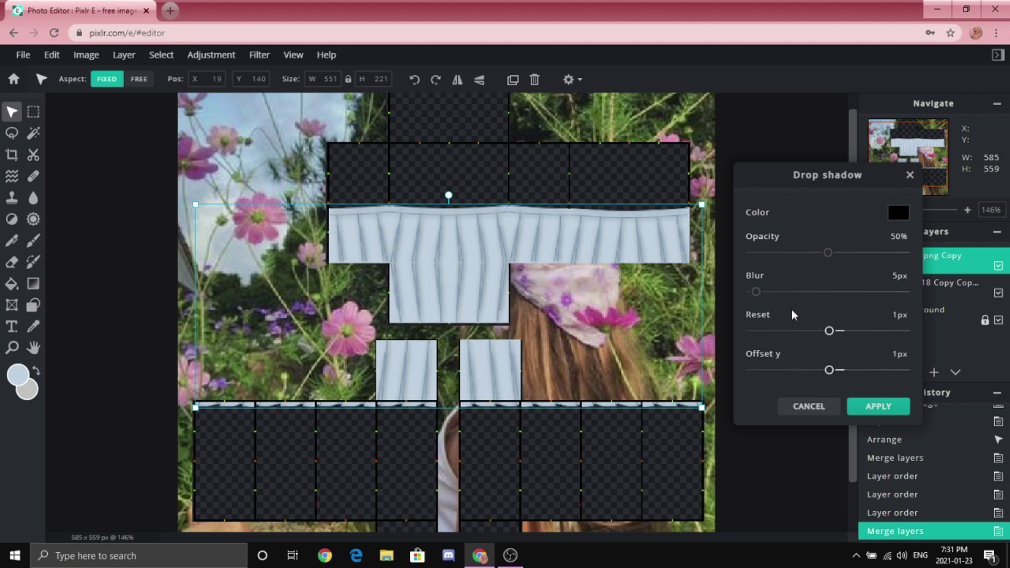
Set the drop shadow's blur to 5 px and its opacity to 54%, and apply it to the outlines.
left_click_drag(756, 292, 788, 292)
left_click_drag(852, 304, 756, 291)
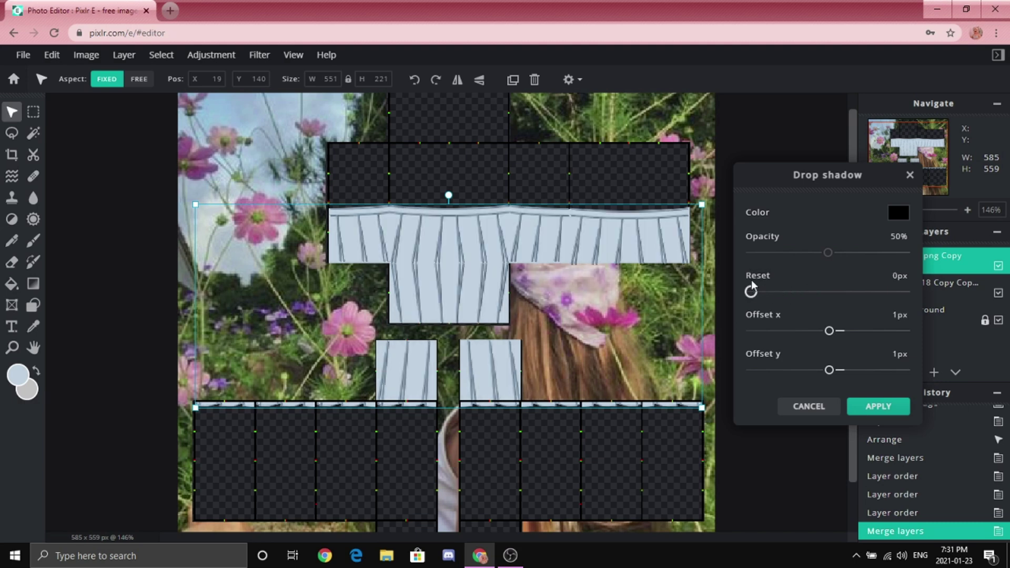
mouse_move(830, 253)
left_mouse_down()
mouse_move(773, 254)
mouse_move(851, 253)
mouse_move(835, 254)
left_mouse_up()
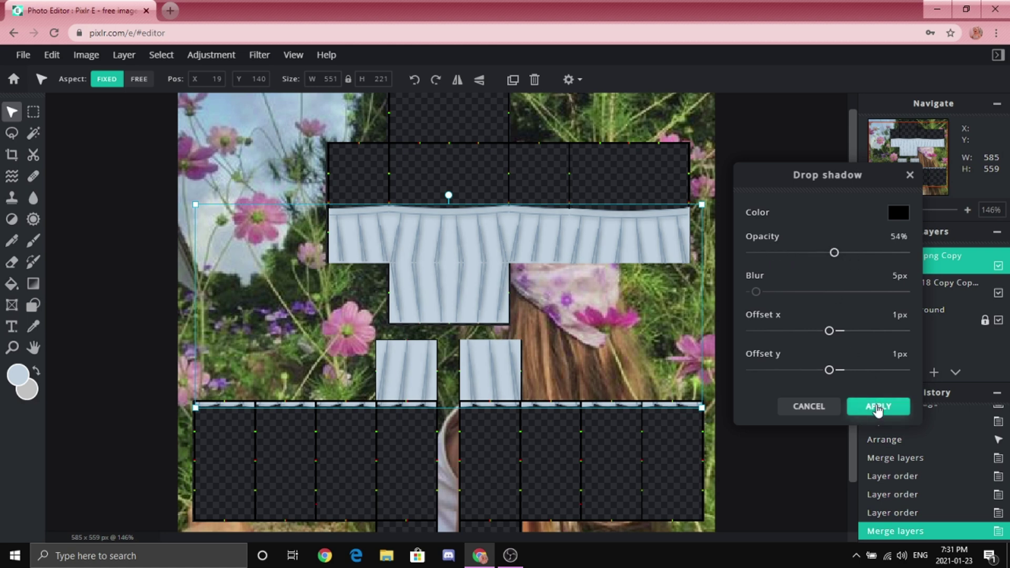
left_click(877, 410)
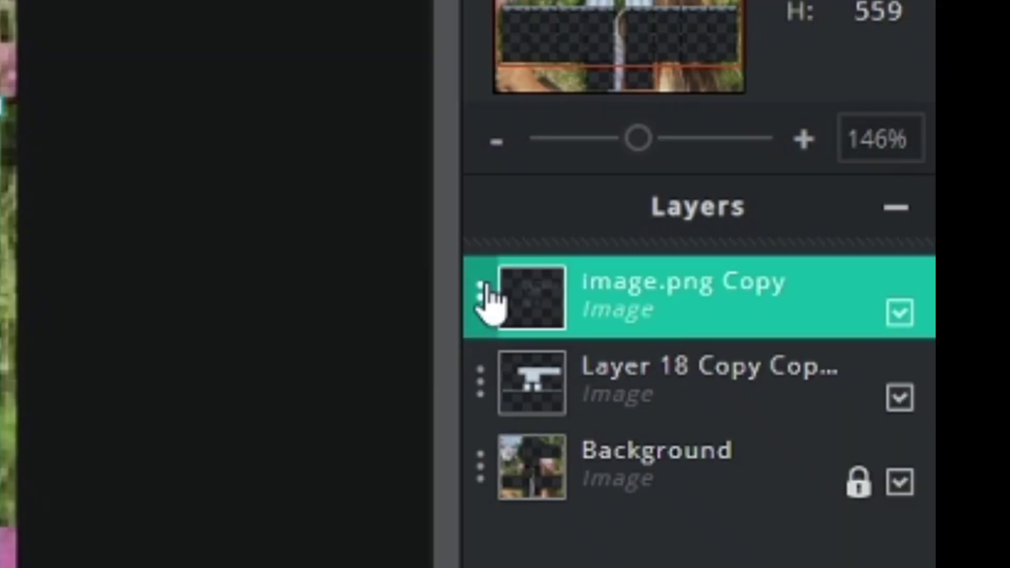
Set the outlines layer's transparency to 40 and deselect the layer.
left_click(485, 287)
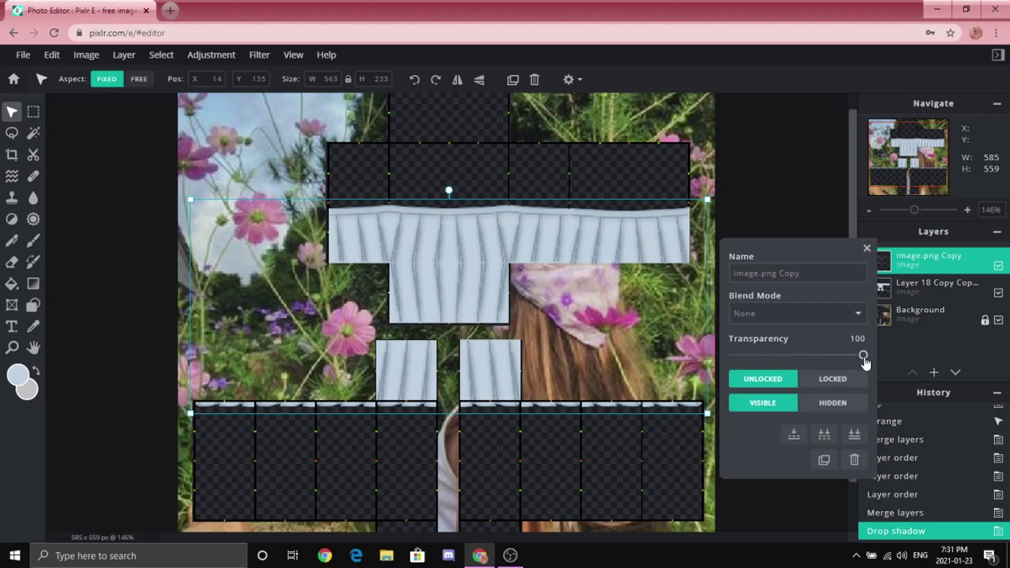
left_click_drag(865, 362, 787, 358)
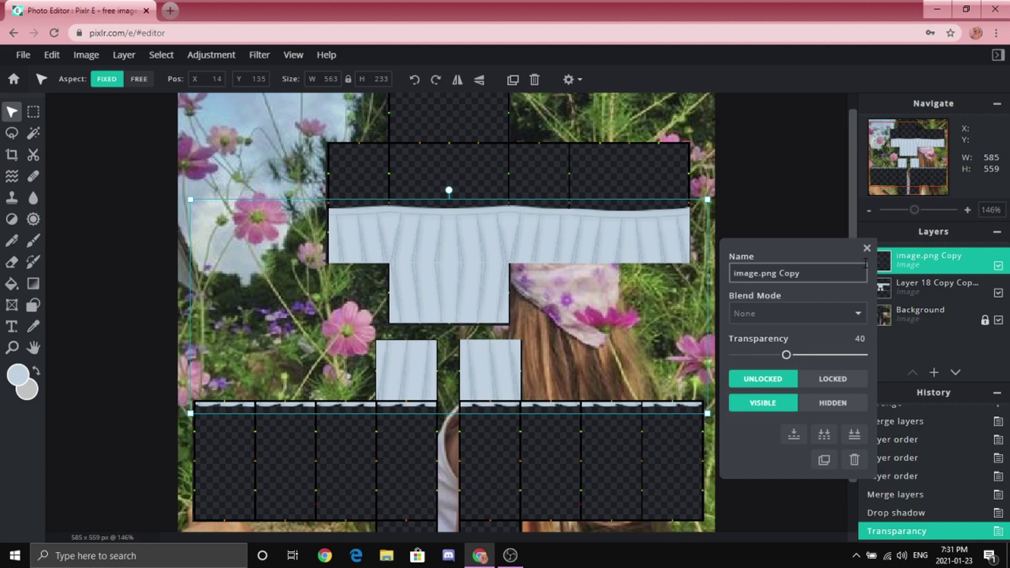
left_click(866, 248)
scroll(753, 275, "down", 3)
left_click(753, 275)
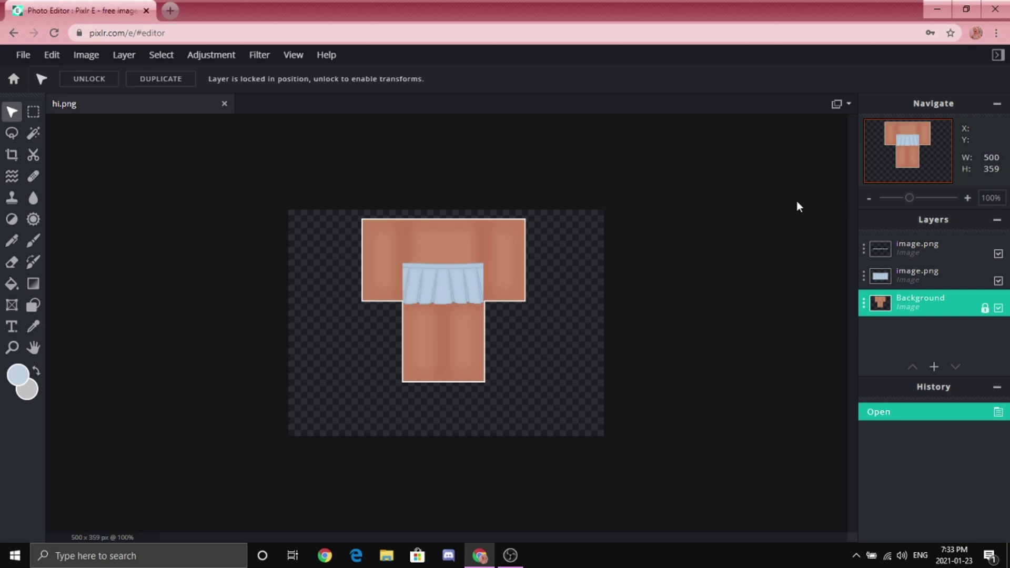
left_click(510, 555)
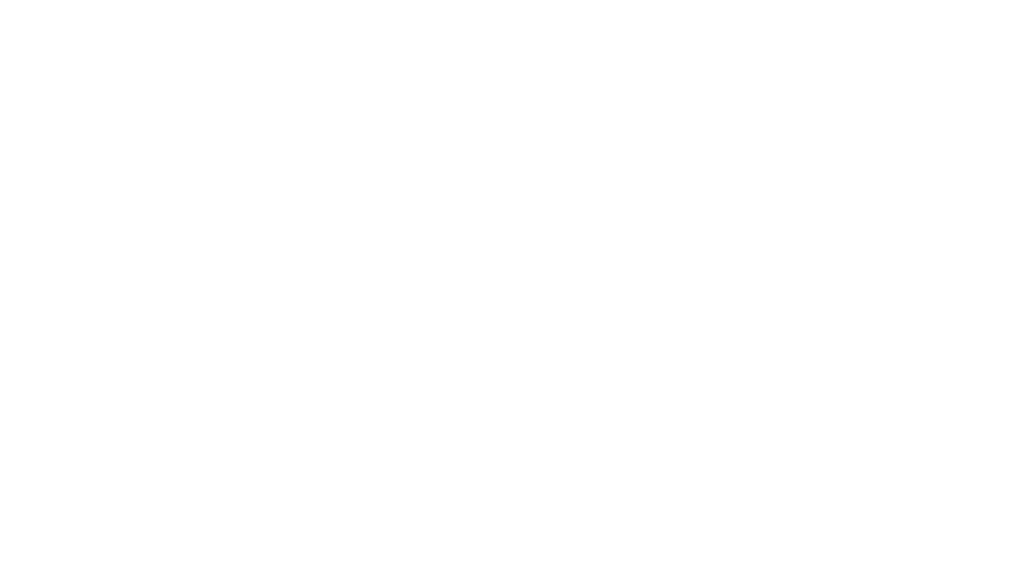